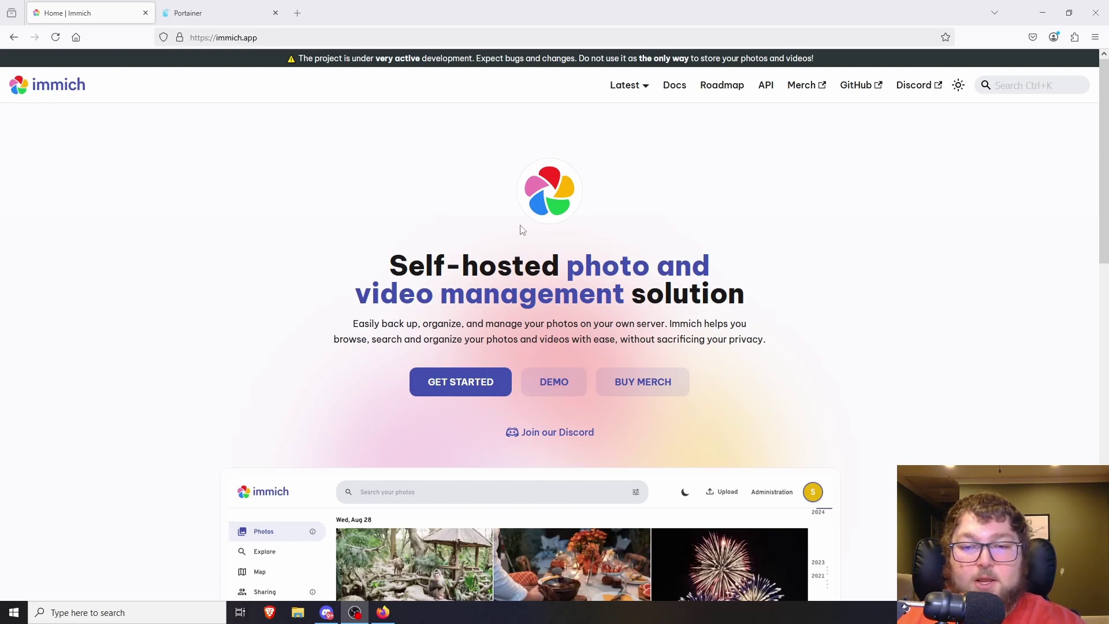
scroll(422, 310, down, 2)
scroll(420, 301, up, 2)
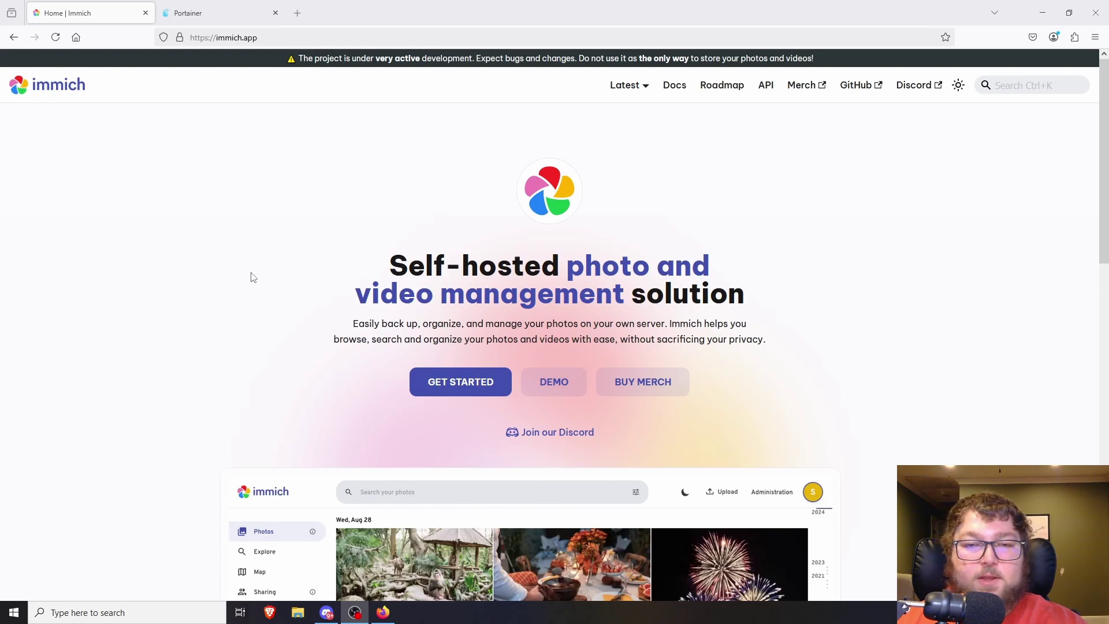
scroll(182, 272, down, 2)
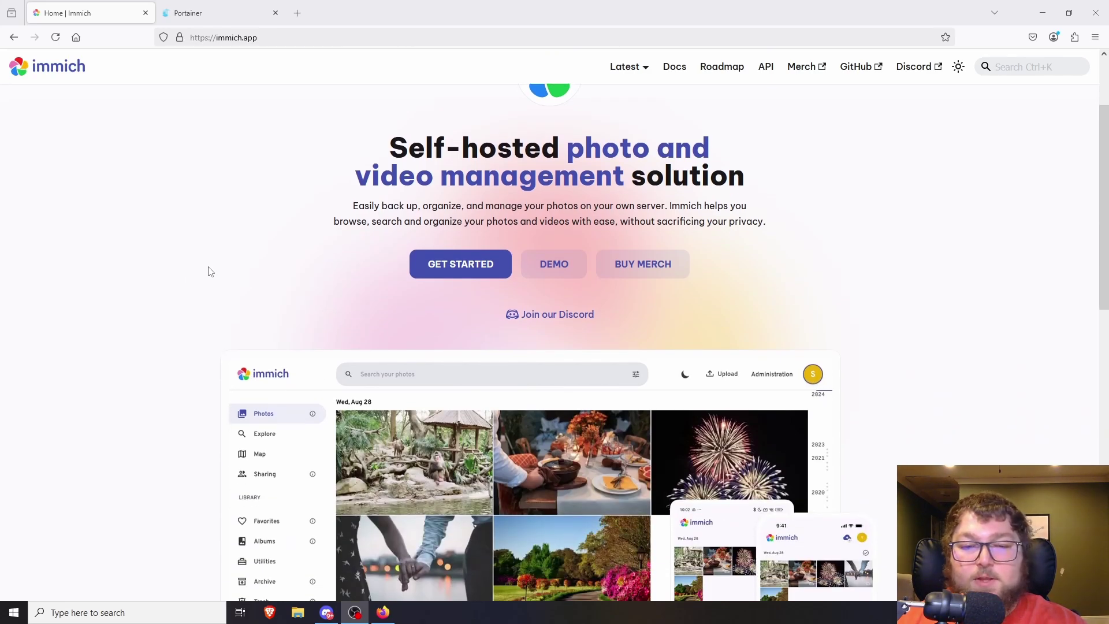
scroll(212, 273, up, 1)
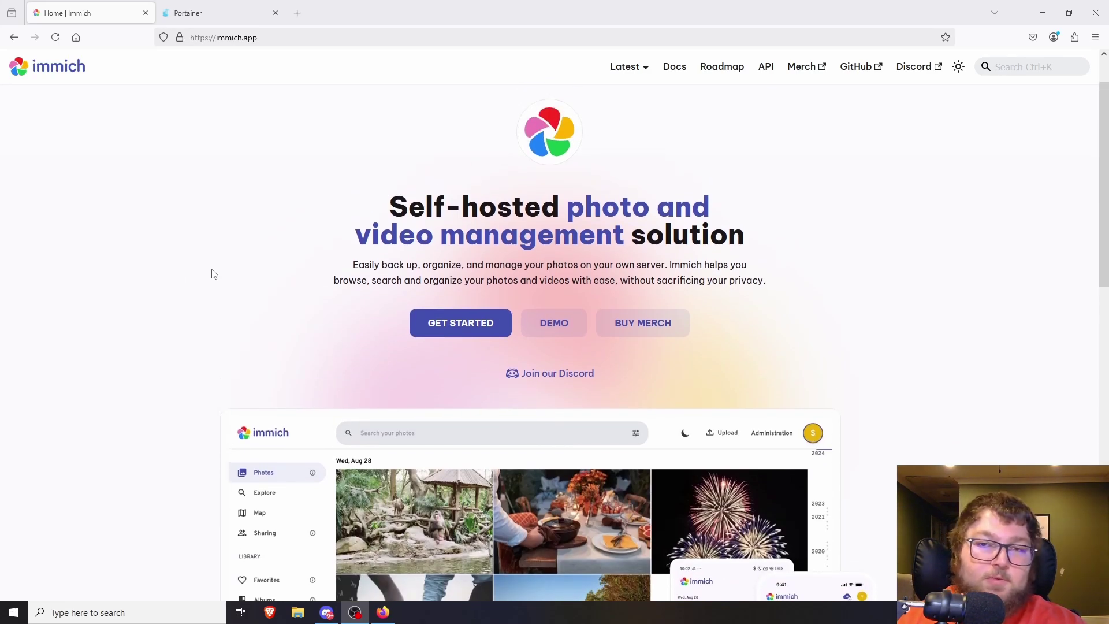
scroll(213, 274, up, 1)
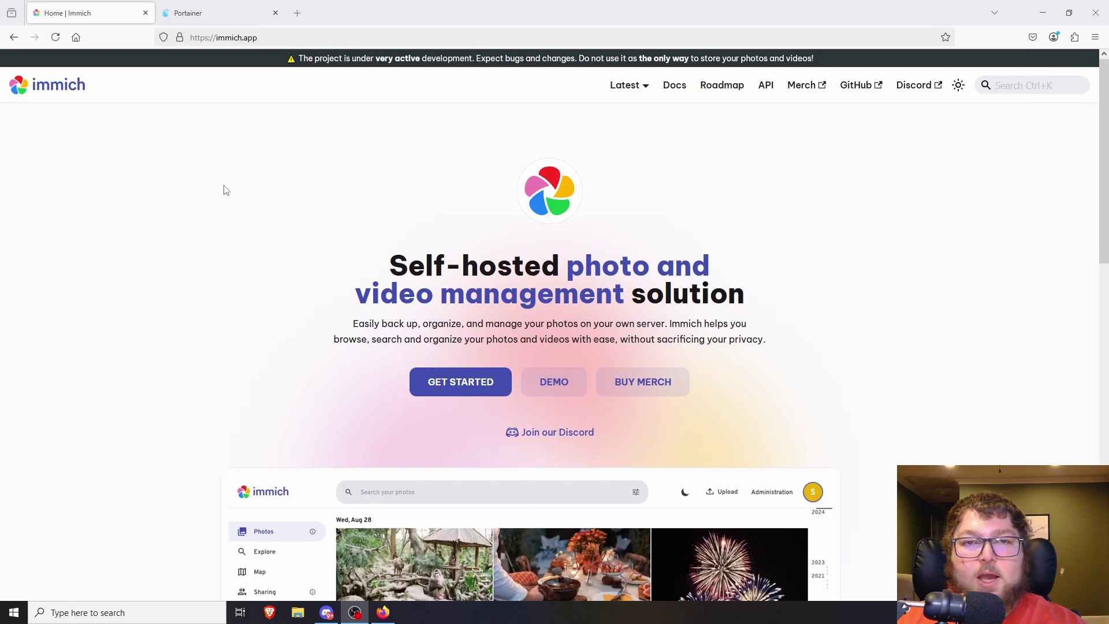
drag(300, 60, 786, 58)
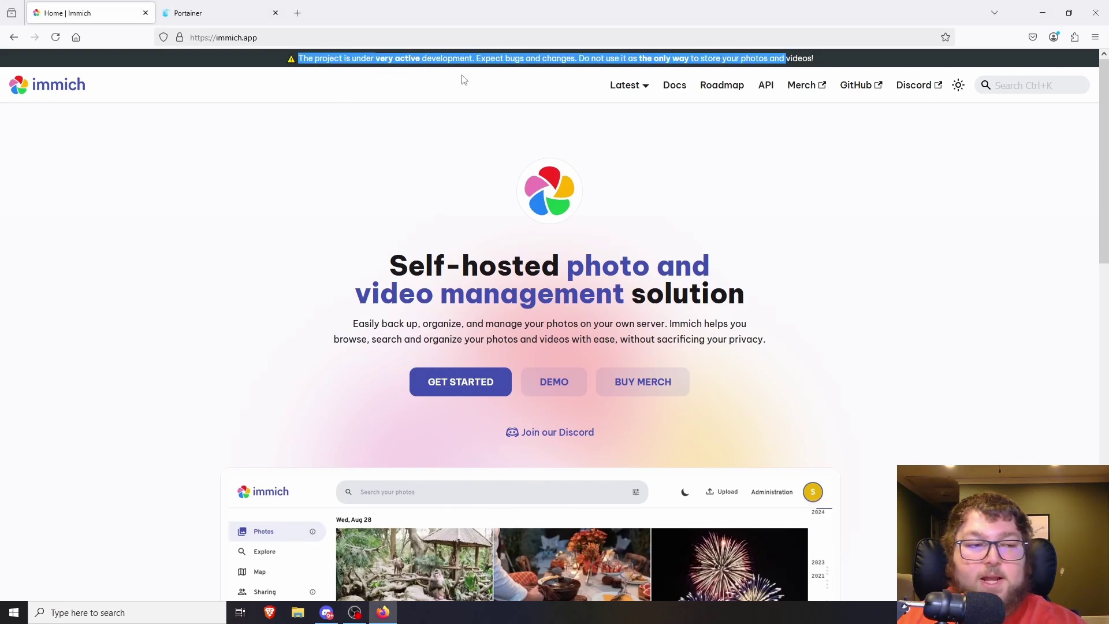
click(391, 150)
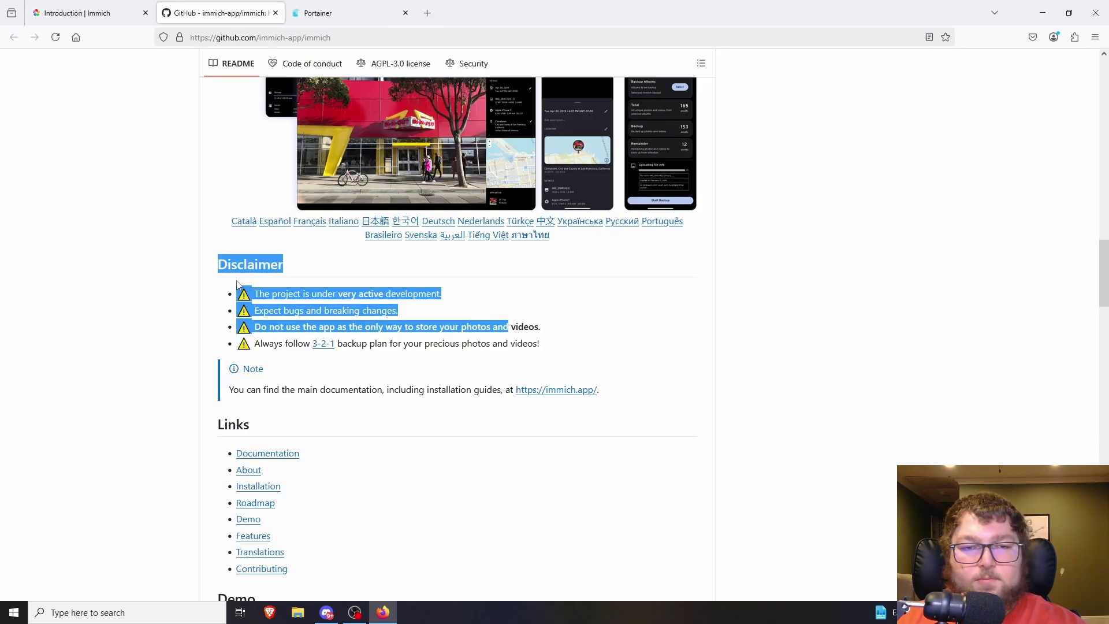
- Highlight the README disclaimer warnings, including the only-storage and 3-2-1 backup lines
drag(227, 264, 541, 343)
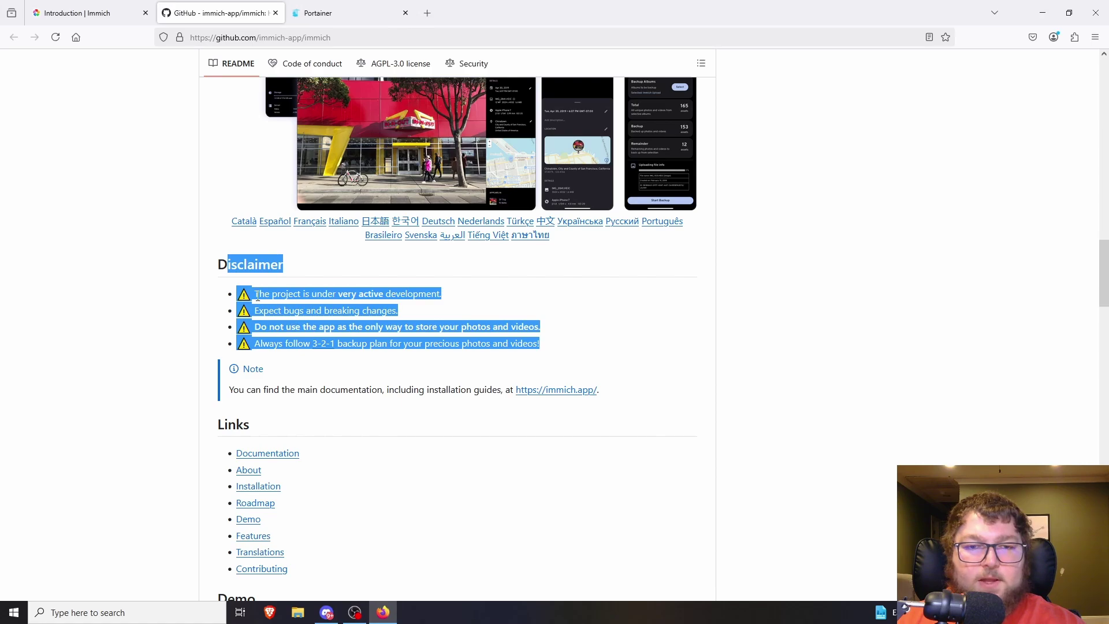
click(327, 295)
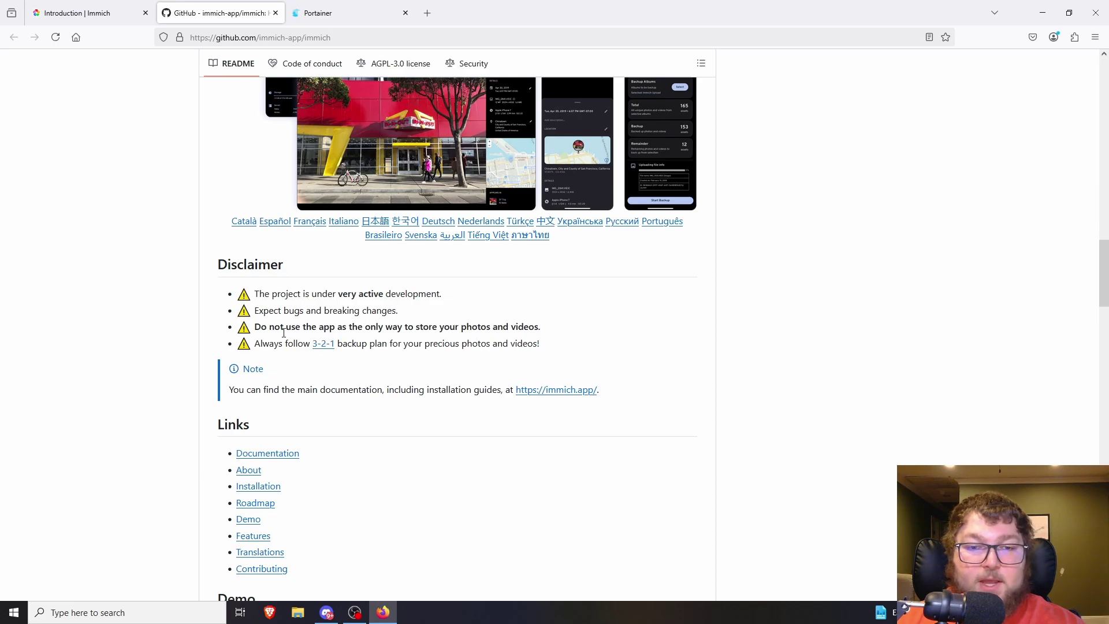
drag(305, 327, 523, 330)
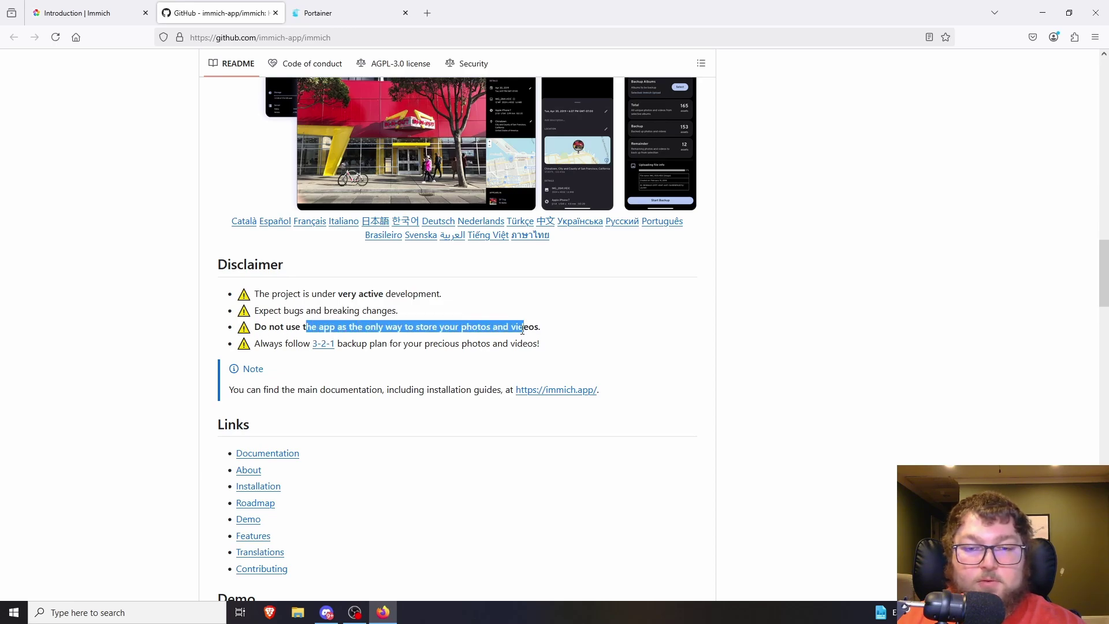
click(320, 328)
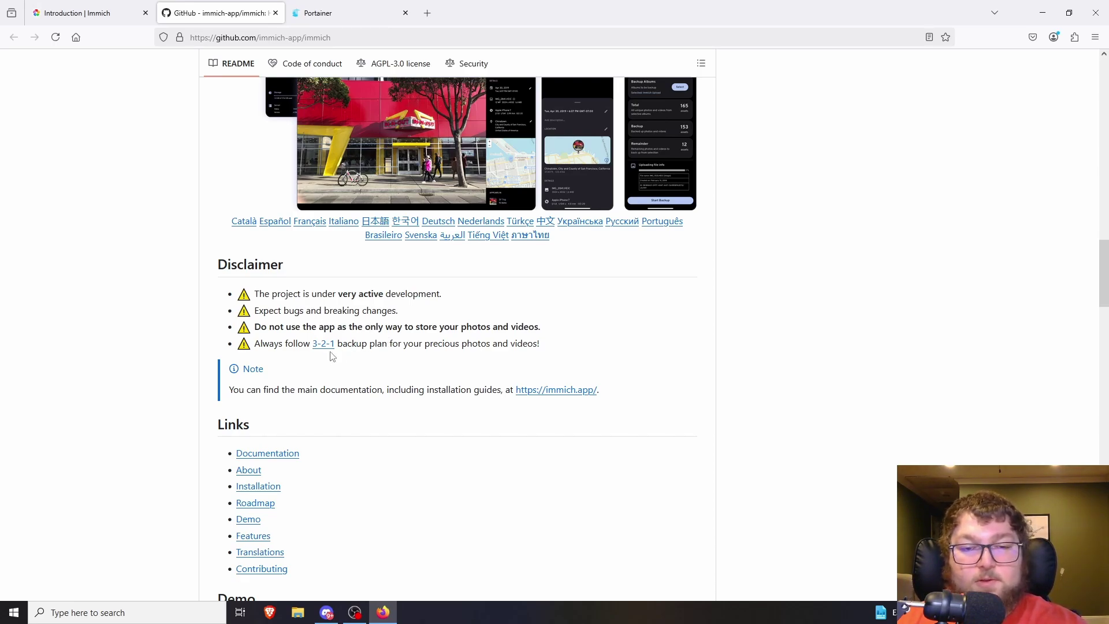
drag(254, 344, 546, 359)
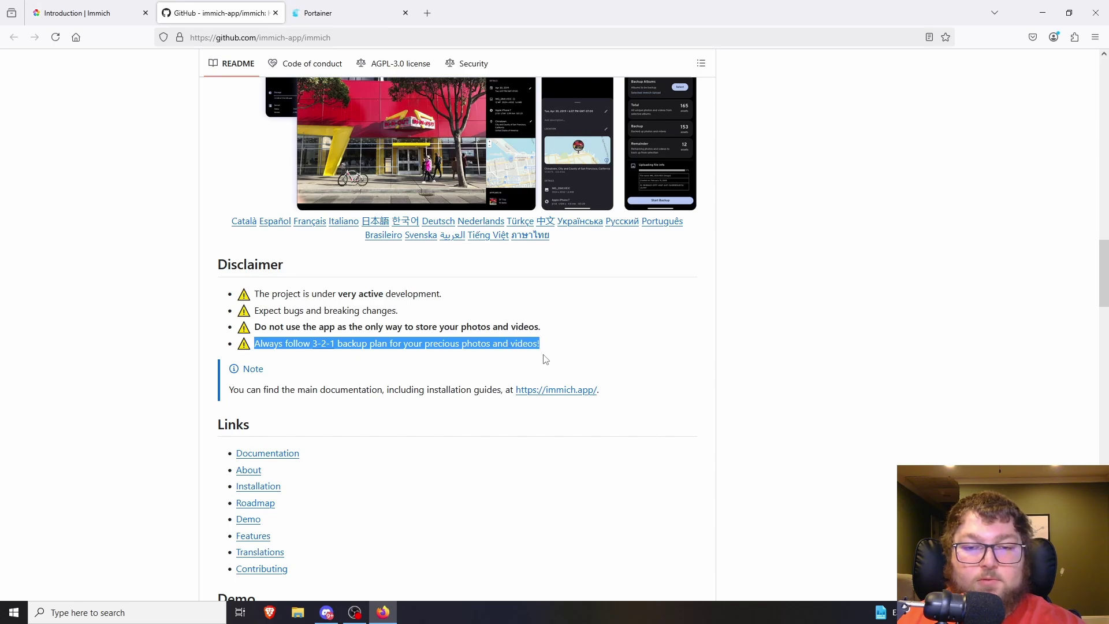
click(460, 349)
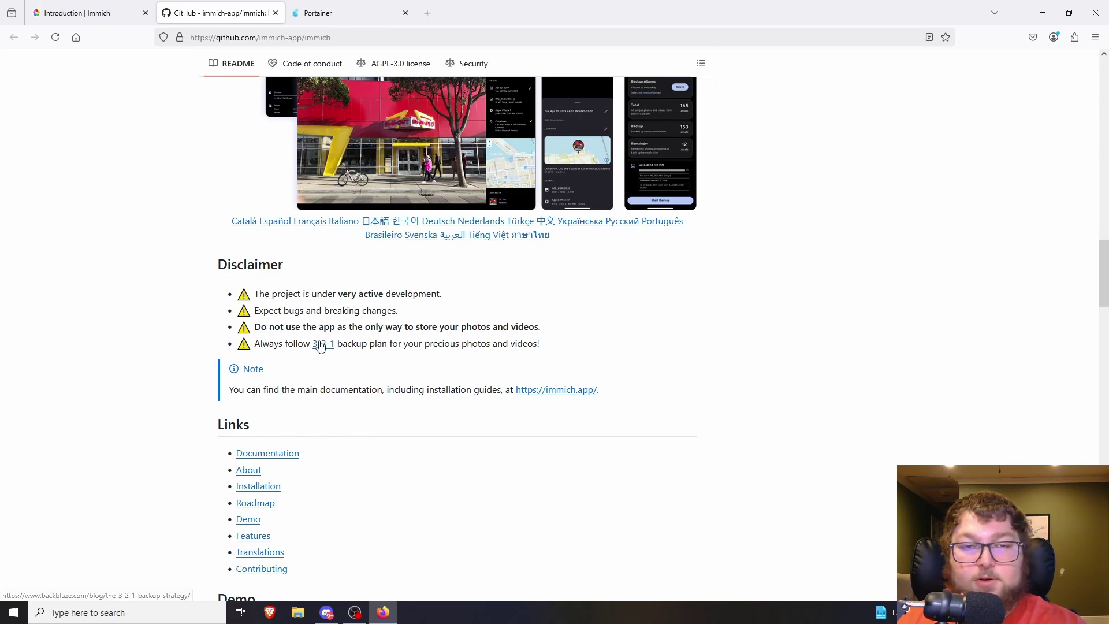
scroll(310, 340, up, 4)
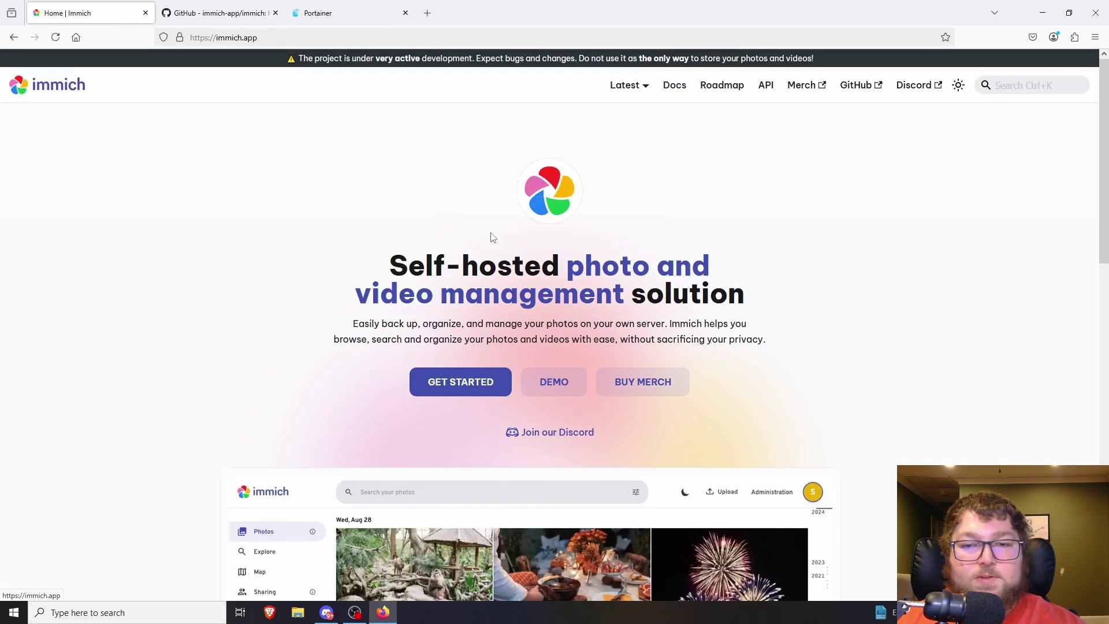
scroll(429, 271, down, 6)
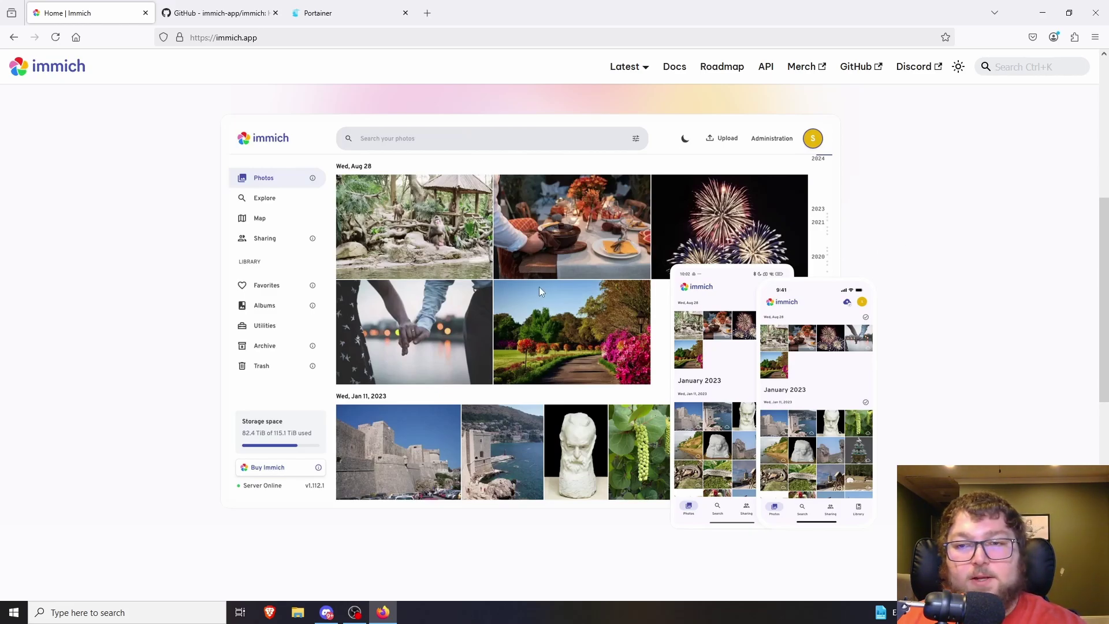
- Scroll the Immich home page back up toward the top navigation
scroll(539, 291, down, 6)
scroll(469, 295, up, 3)
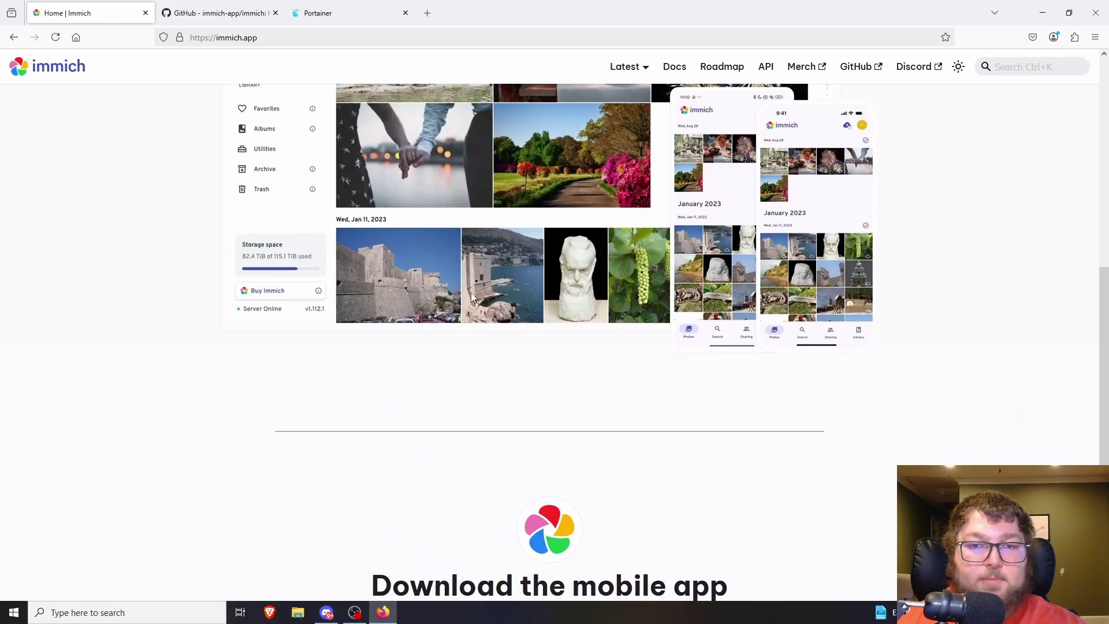
scroll(439, 241, up, 4)
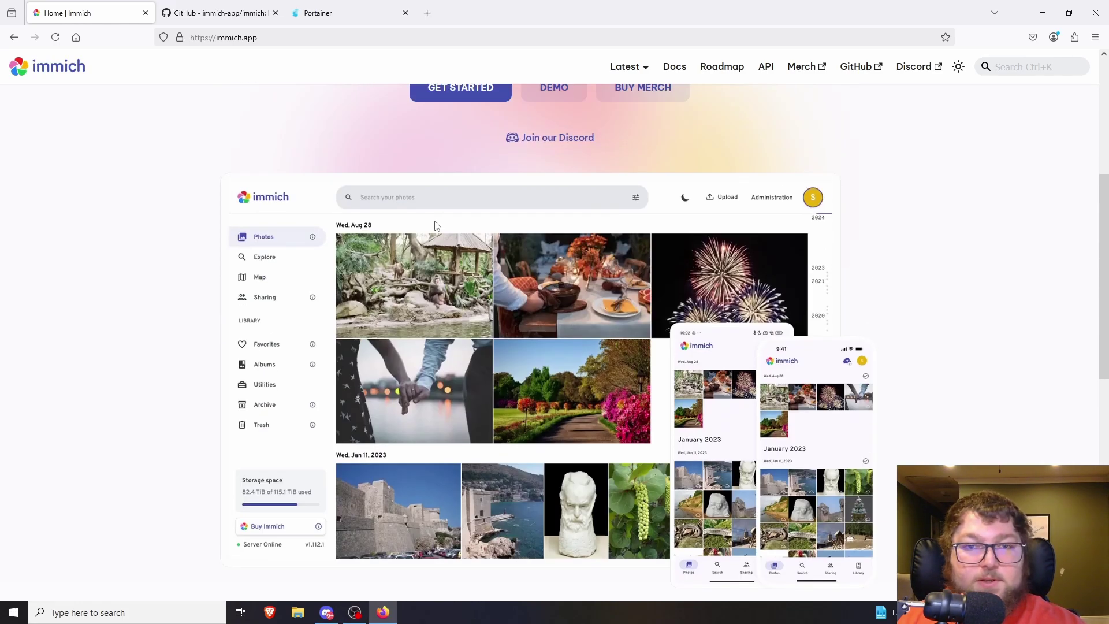
scroll(274, 344, up, 1)
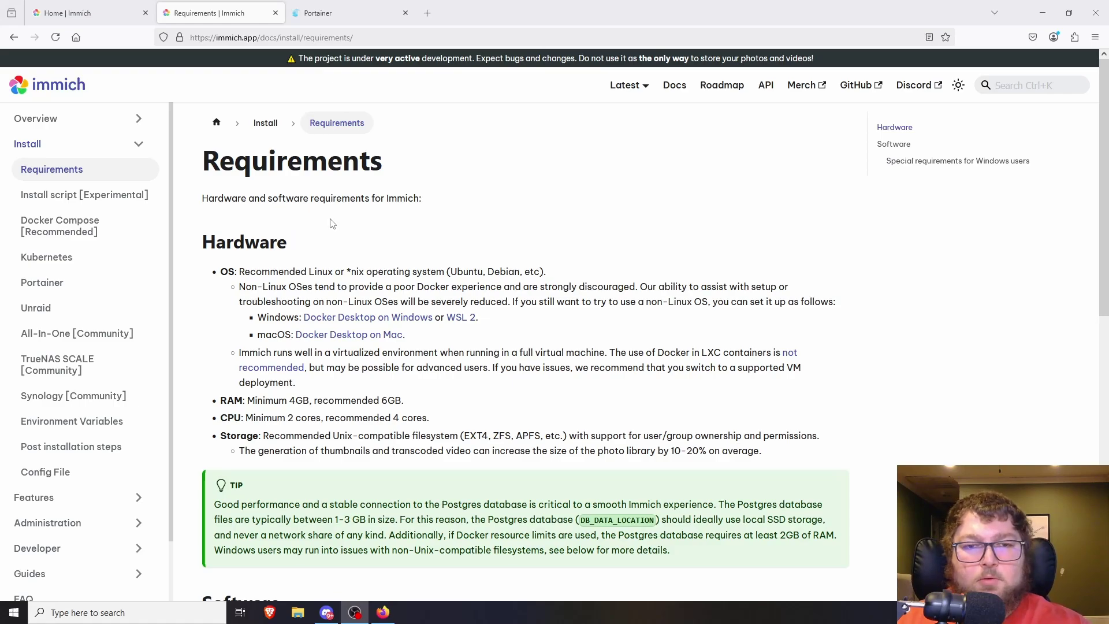
- Review the hardware requirements, highlighting the 2-core CPU minimum line
scroll(425, 188, down, 2)
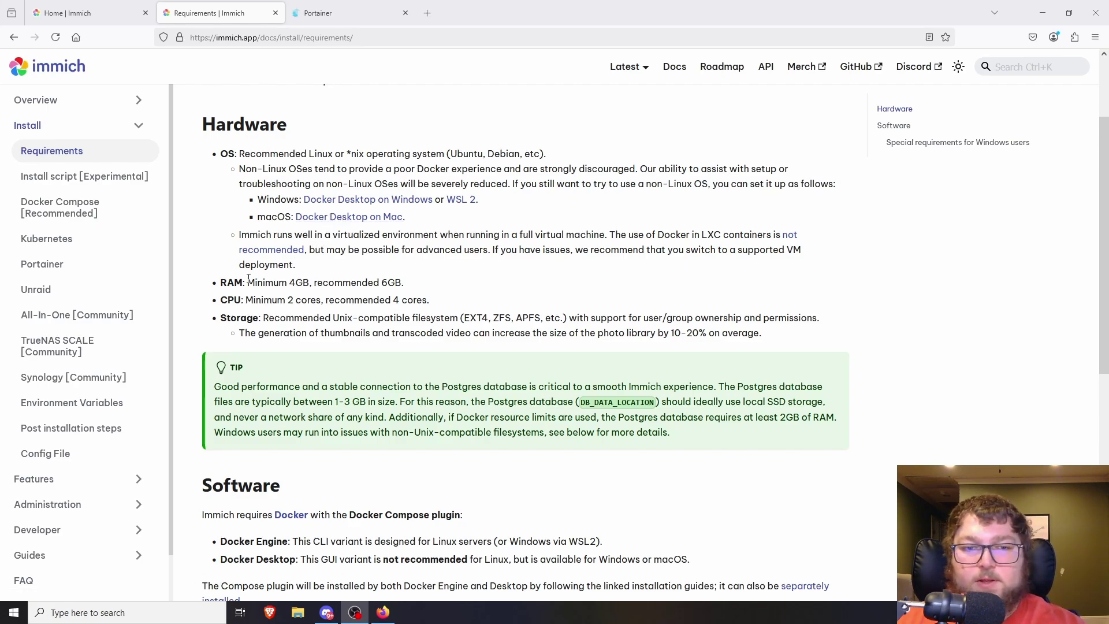
scroll(312, 242, down, 2)
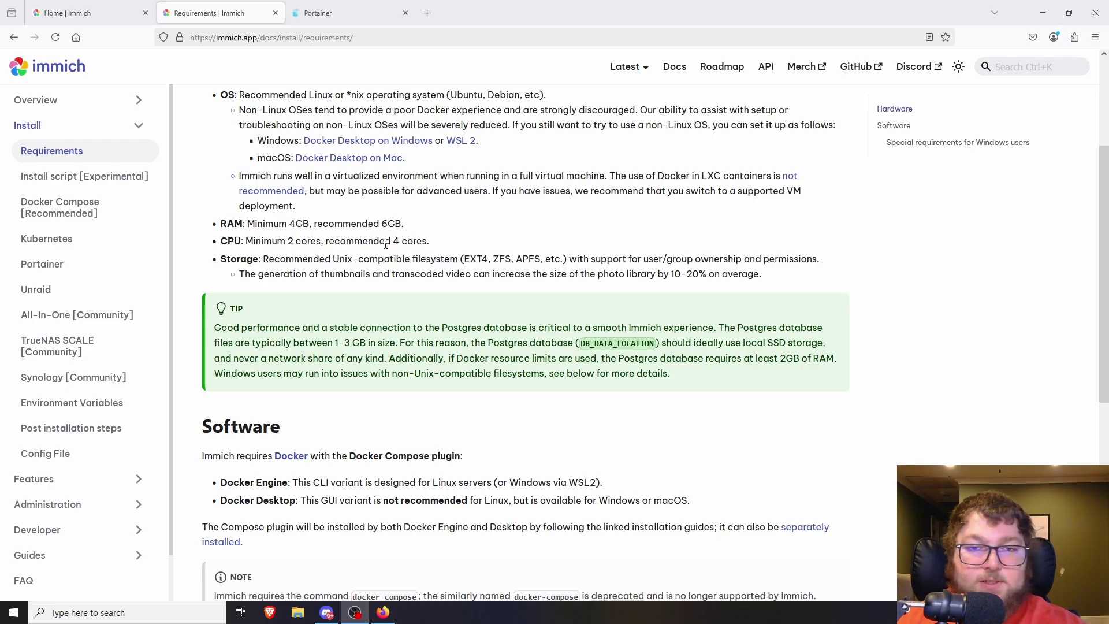
drag(300, 241, 428, 242)
click(428, 242)
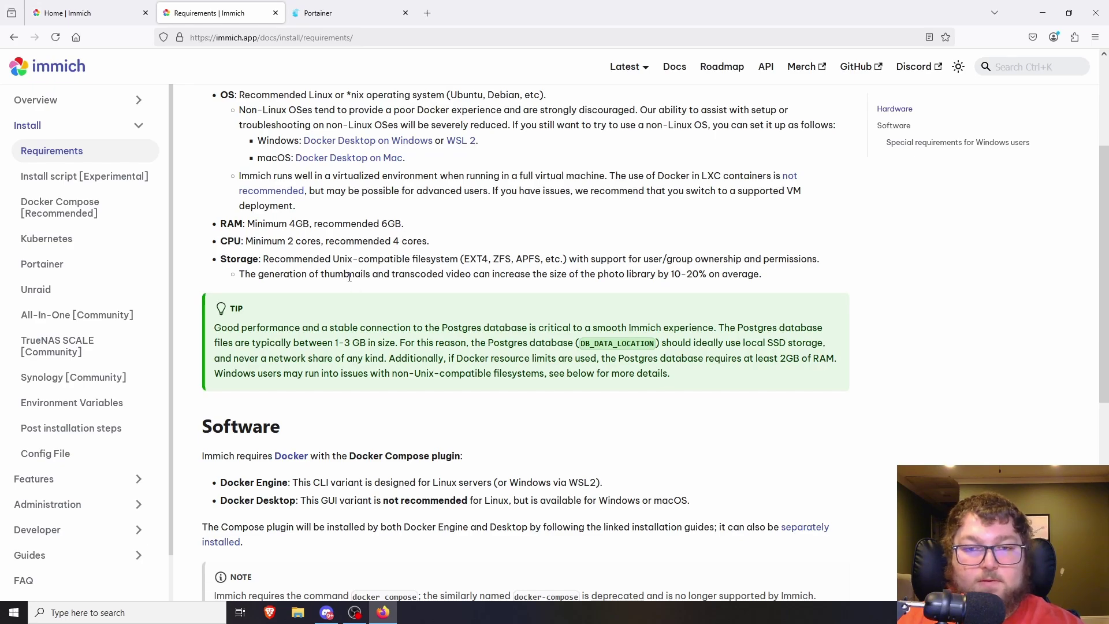
scroll(402, 237, up, 1)
scroll(87, 149, down, 1)
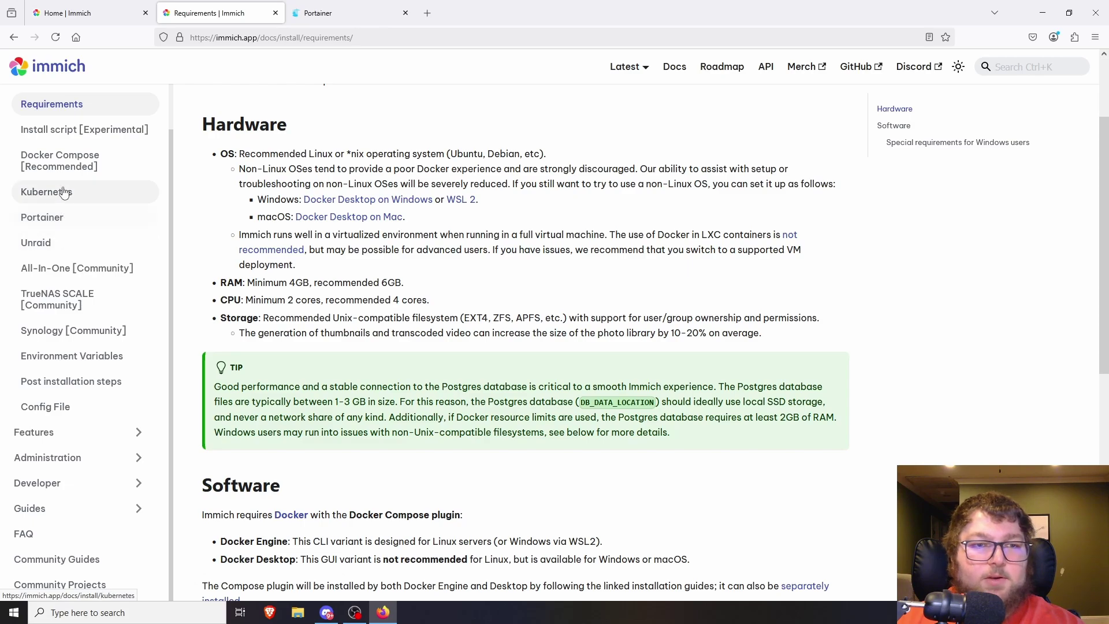
- Read the Docker Compose and Portainer install guides, then bring up Portainer's Home
click(87, 171)
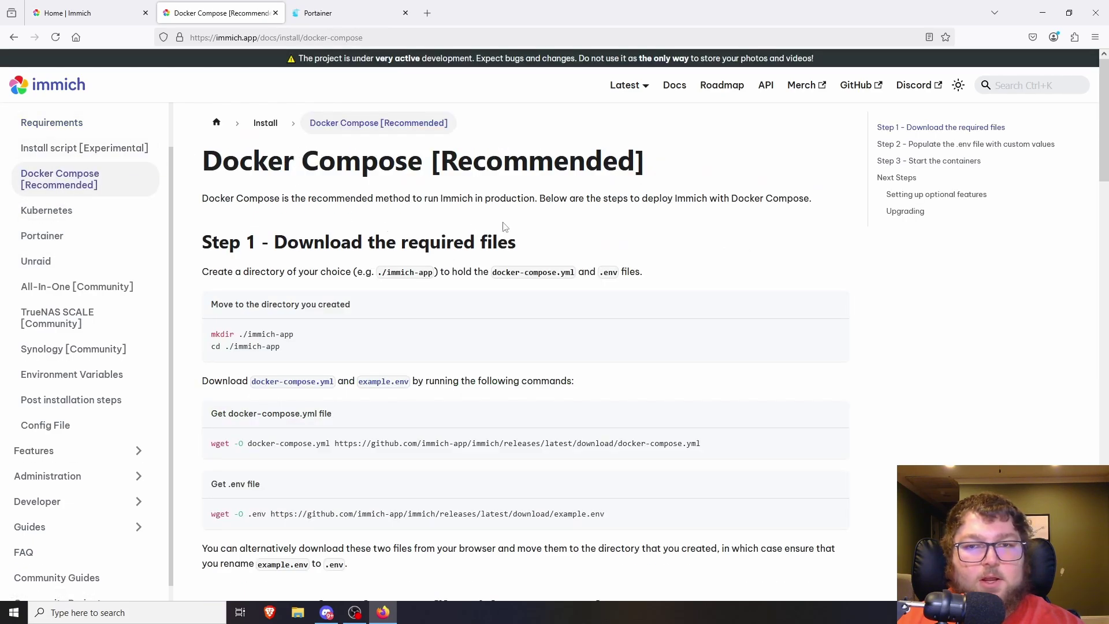
scroll(347, 242, down, 5)
scroll(342, 242, down, 2)
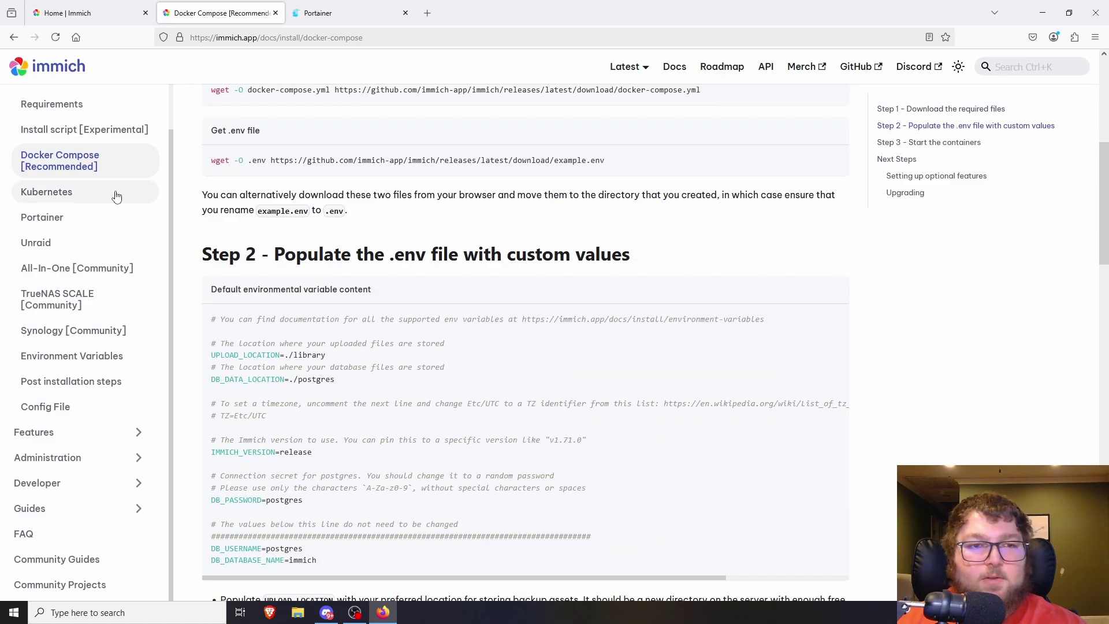
click(116, 219)
scroll(316, 262, down, 2)
scroll(316, 261, down, 7)
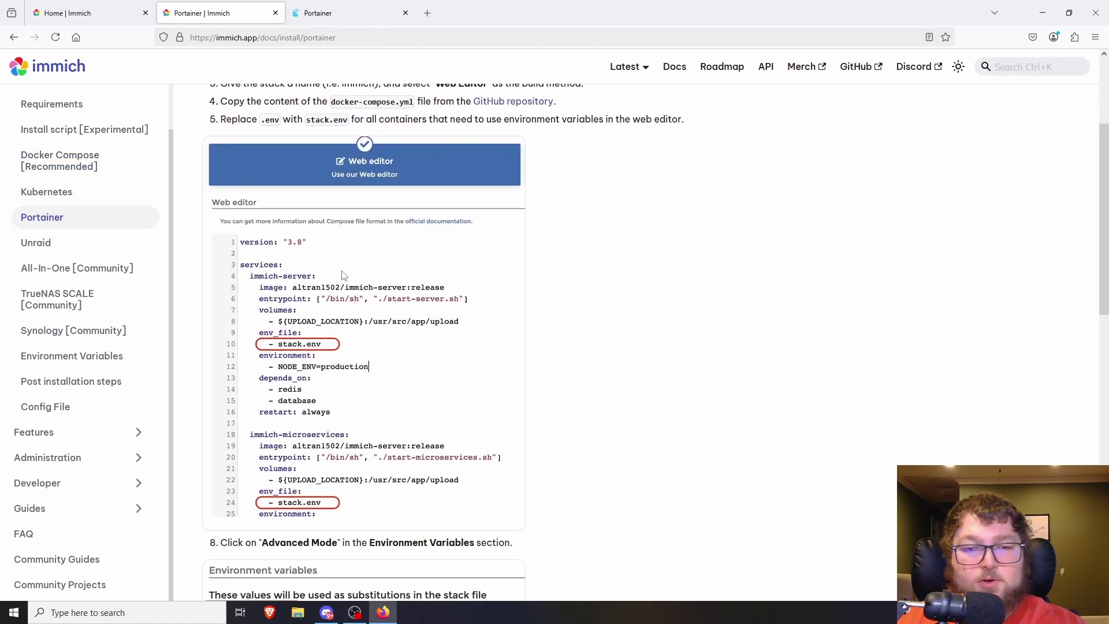
scroll(380, 332, up, 5)
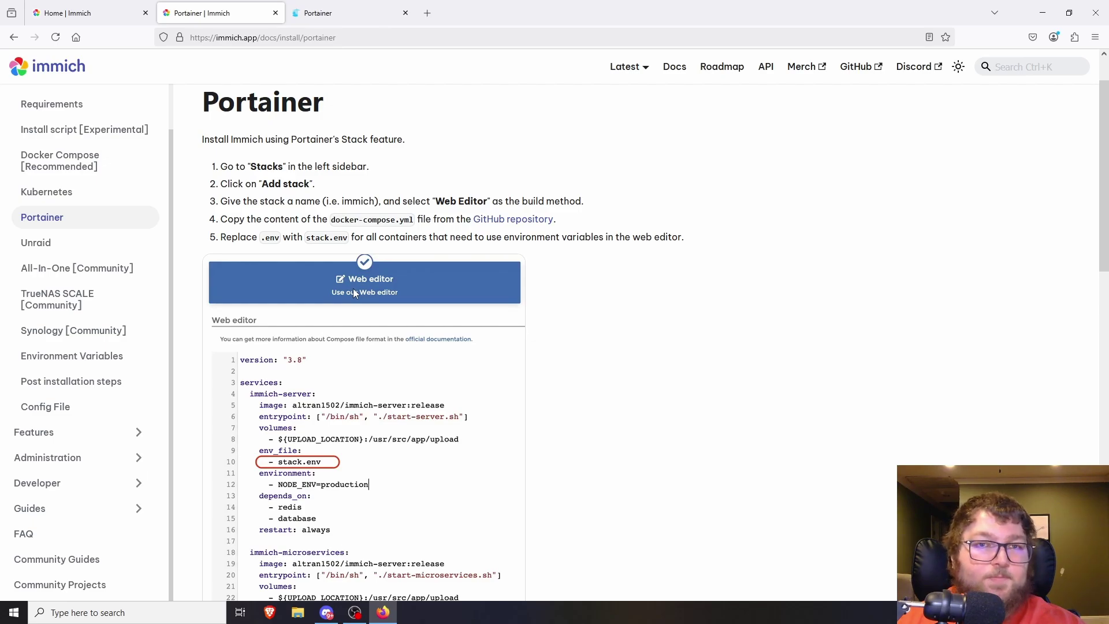
click(335, 17)
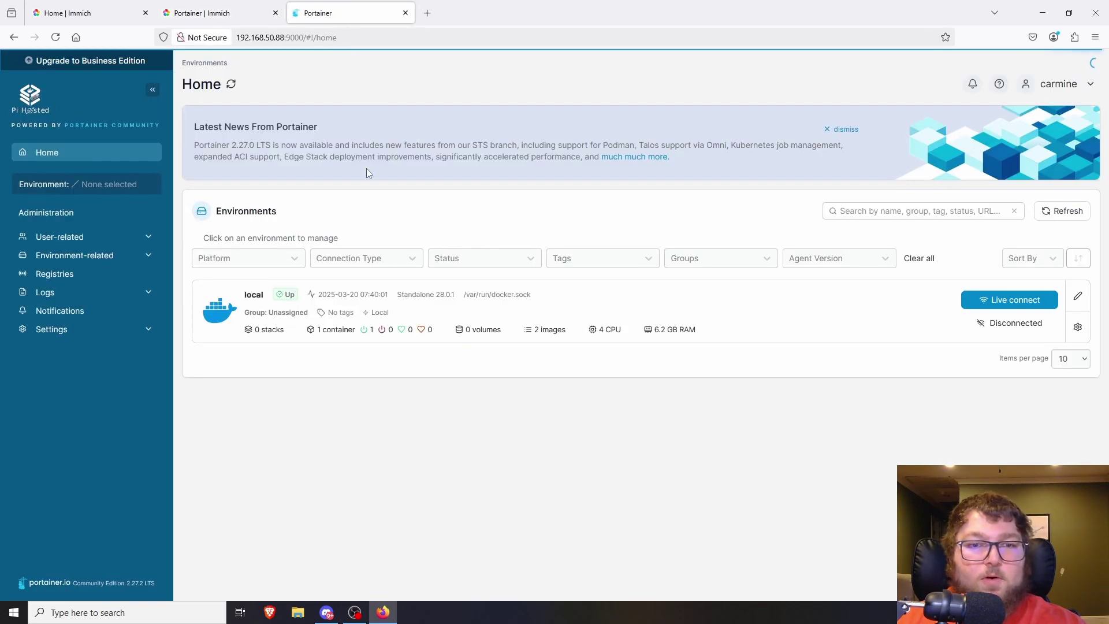
- Open the local Docker environment's Containers list
click(310, 320)
click(691, 307)
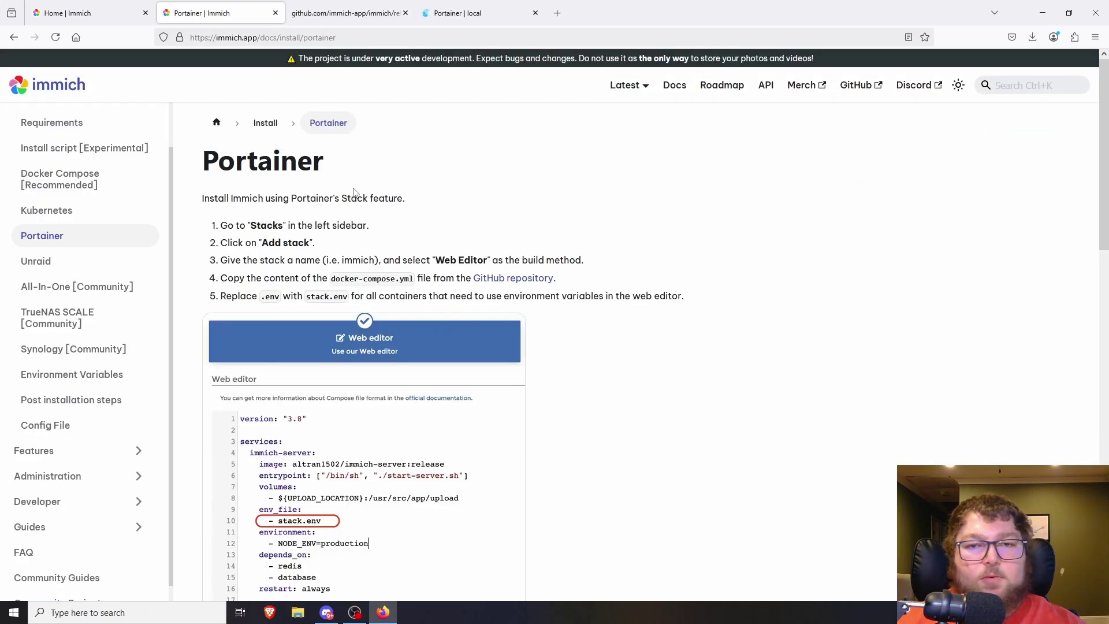
- Open the immich-app/immich GitHub repository from the Portainer install guide
scroll(354, 192, down, 1)
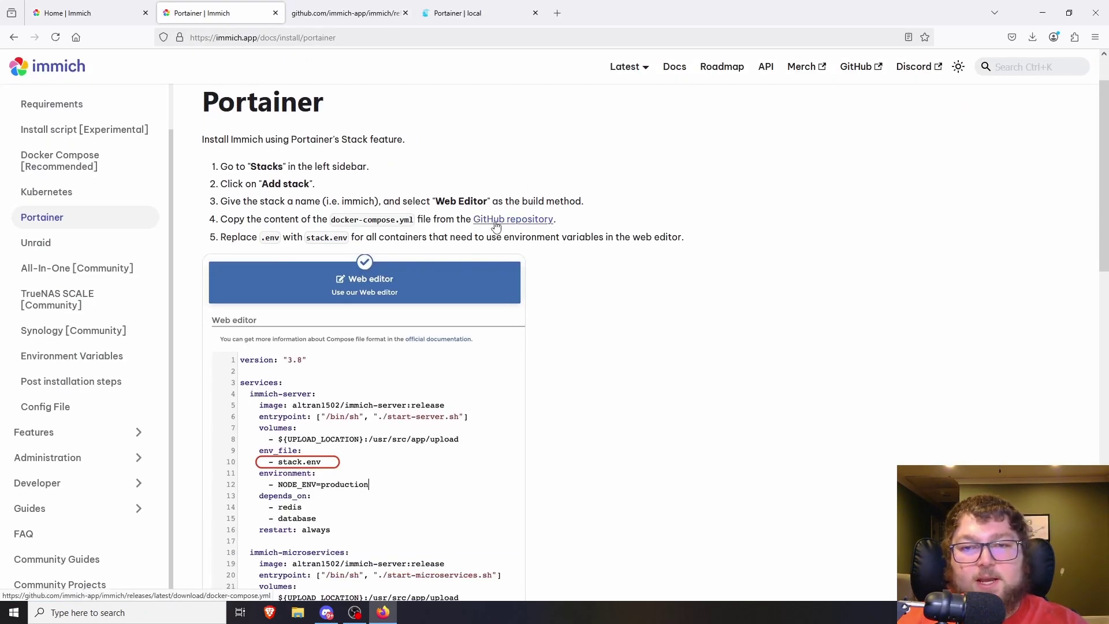
click(857, 67)
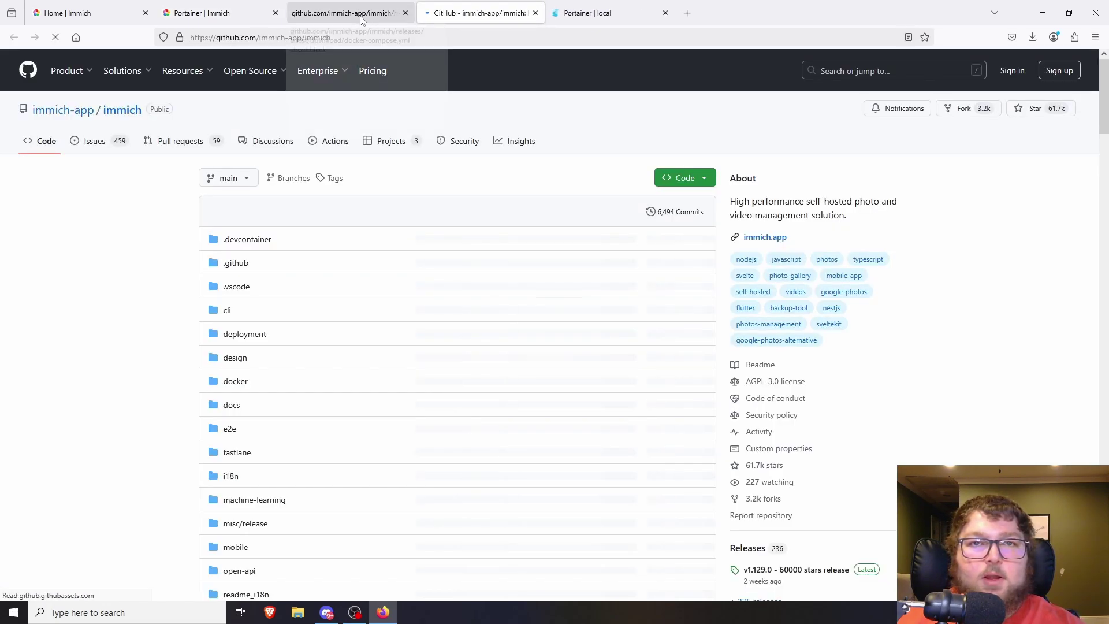
click(405, 13)
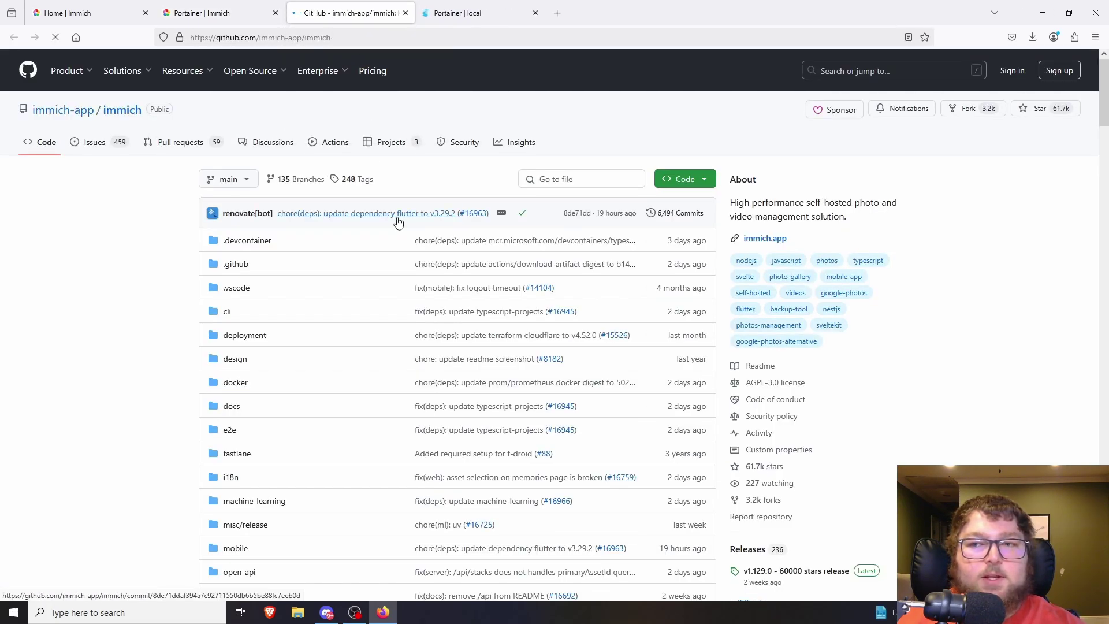
click(220, 13)
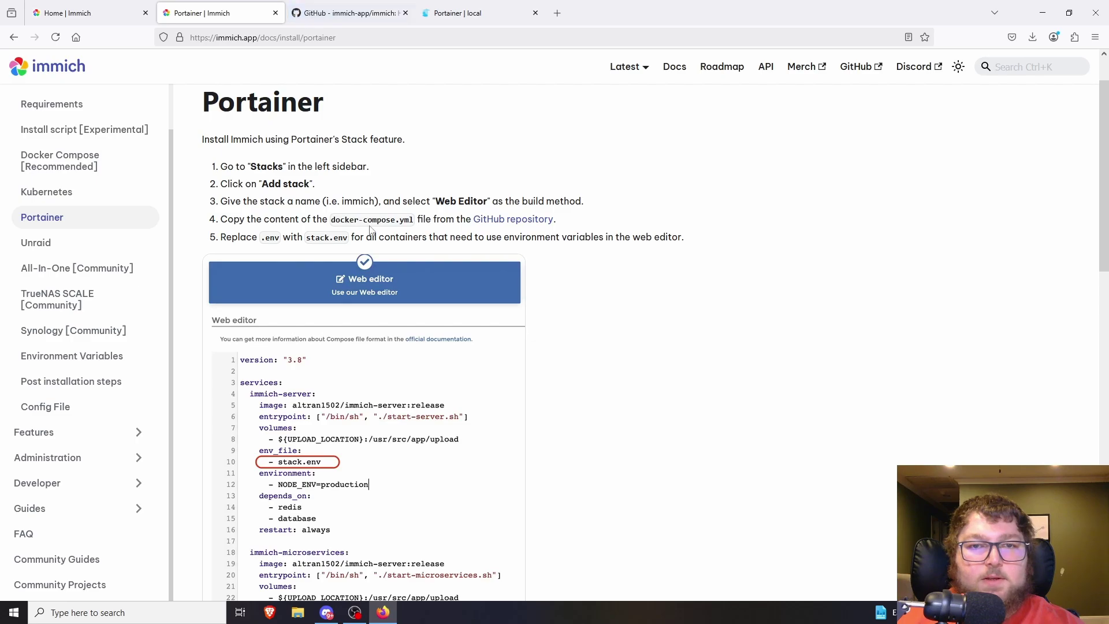
click(341, 12)
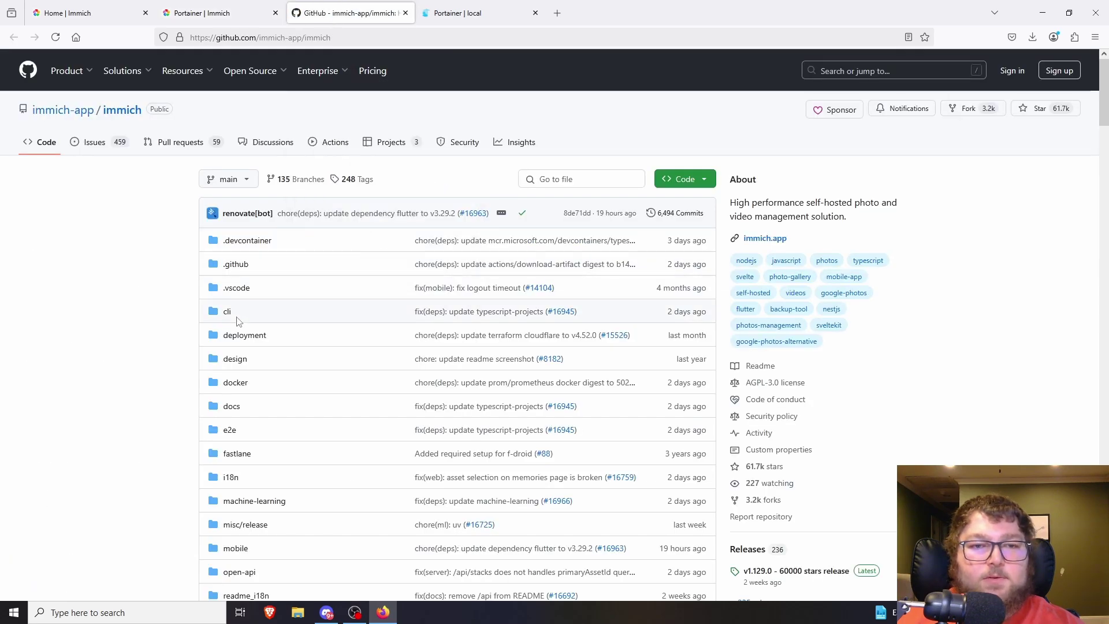
- Open docker-compose.yml in the repository's docker folder
scroll(237, 264, down, 2)
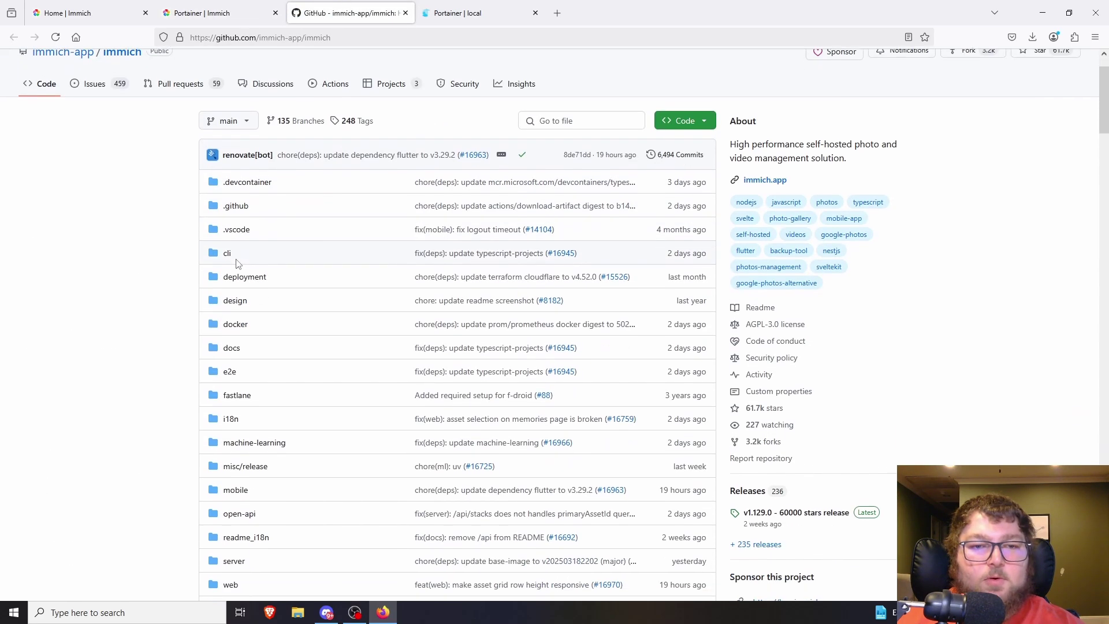
click(240, 324)
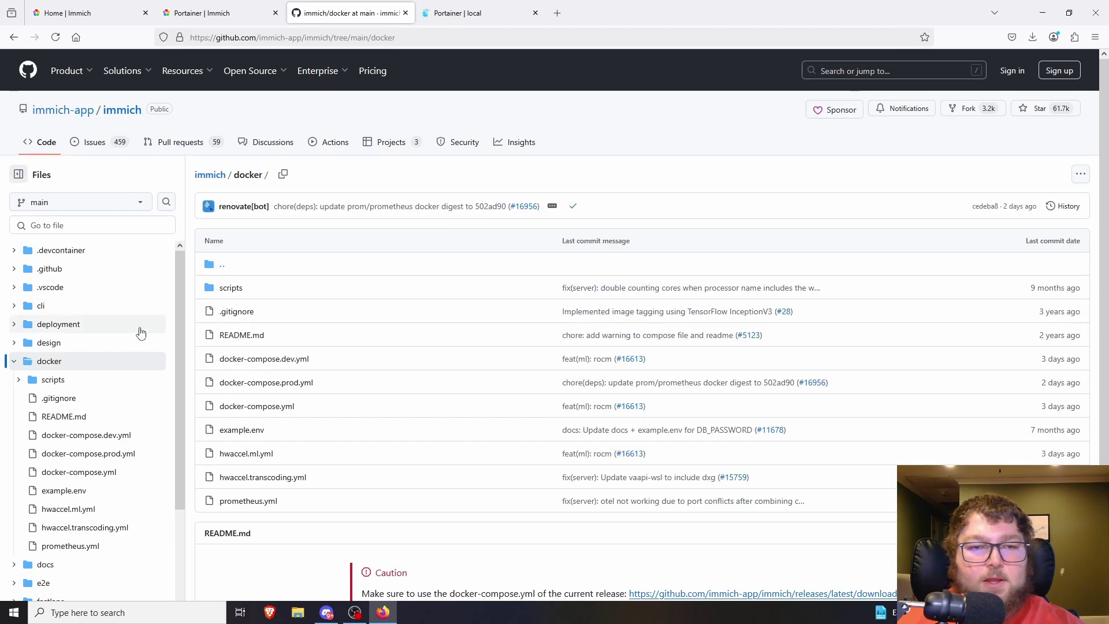
click(270, 411)
scroll(375, 340, down, 3)
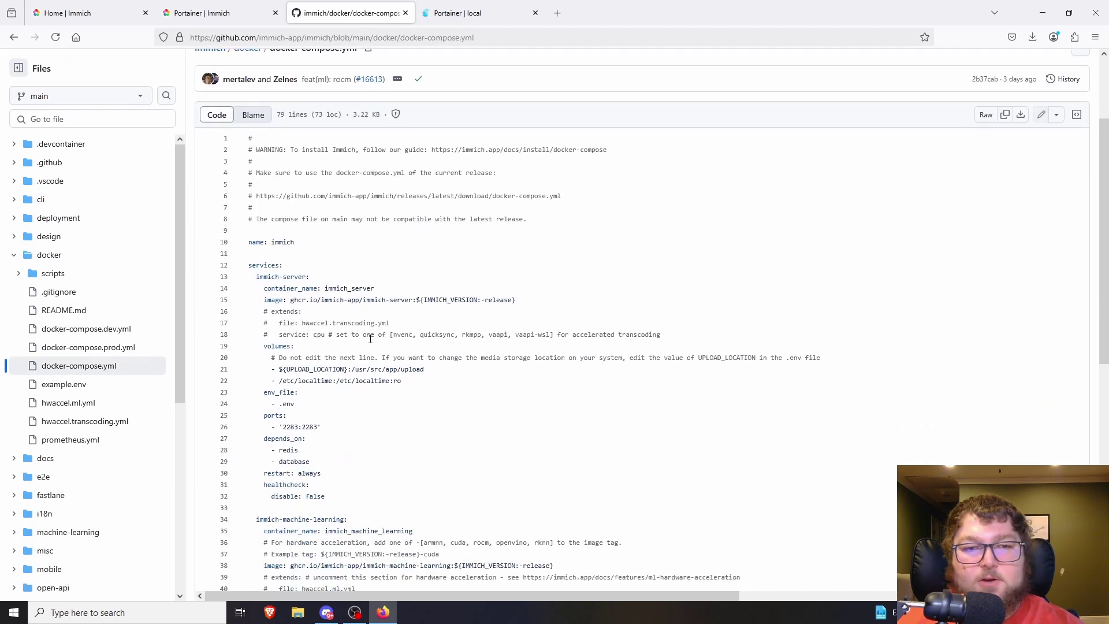
scroll(347, 314, up, 2)
- Review the Portainer install guide again, then return to Portainer's container list
click(202, 13)
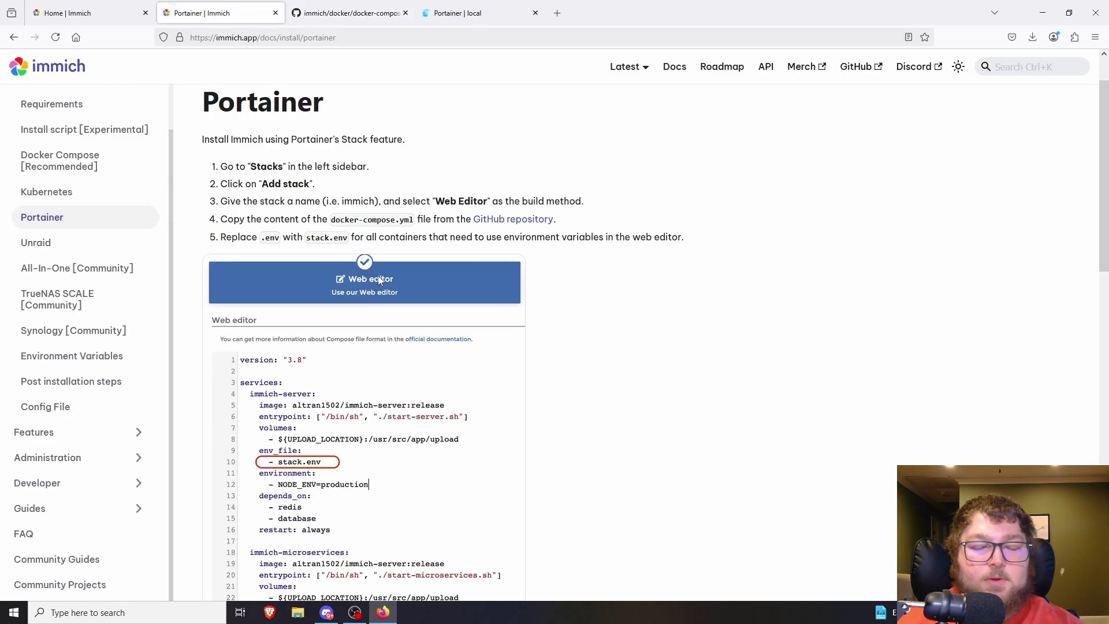
scroll(378, 275, down, 2)
scroll(321, 195, up, 1)
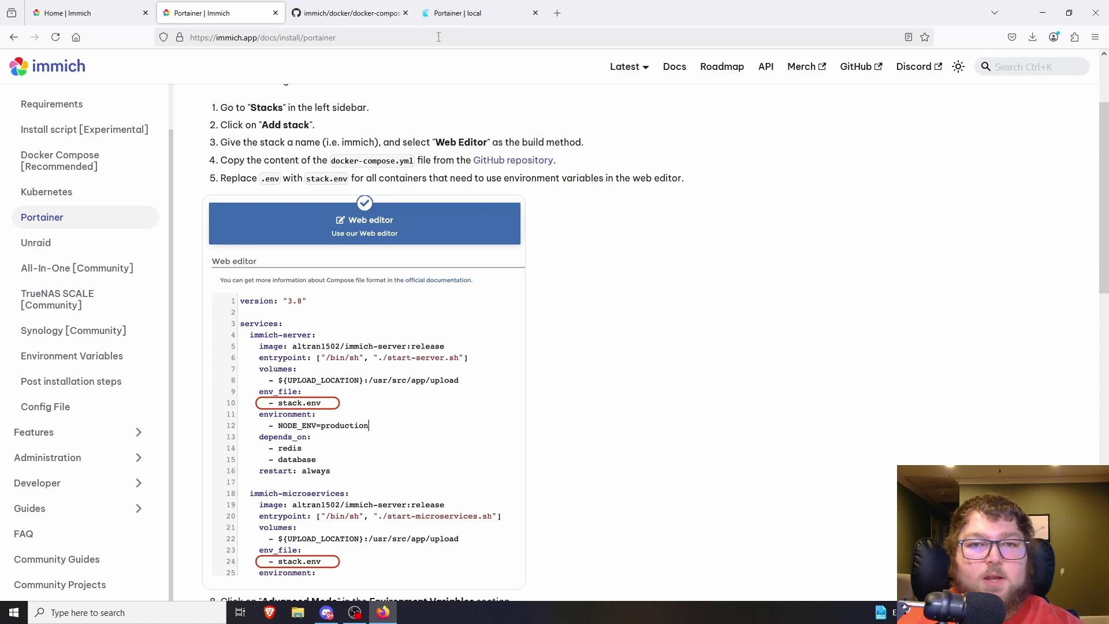
click(451, 17)
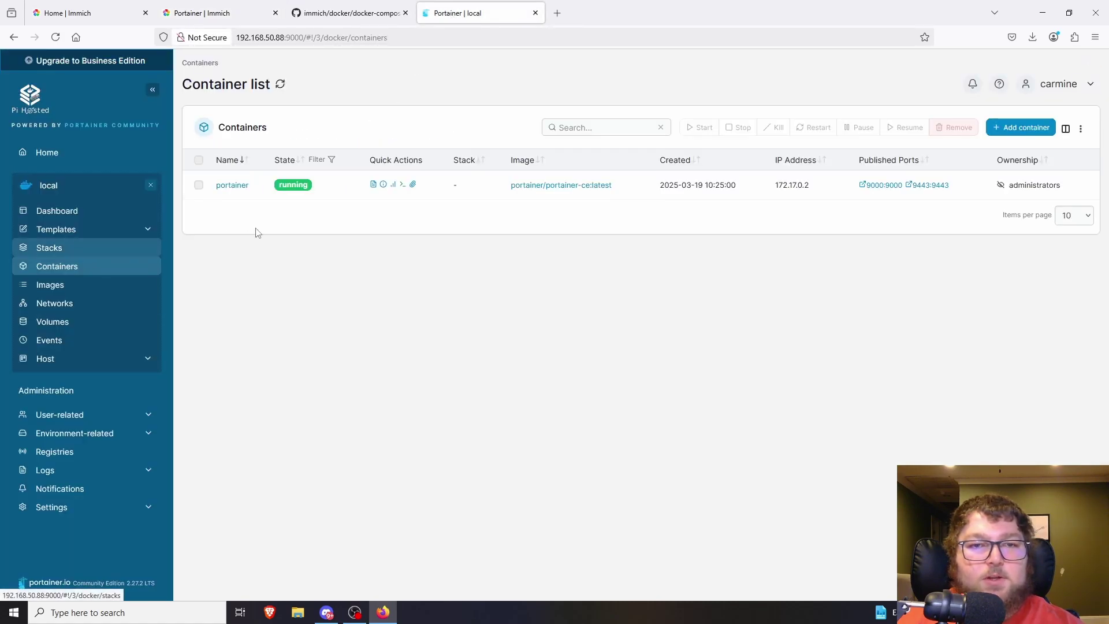
- Start a new web-editor stack named 'immich'
click(76, 253)
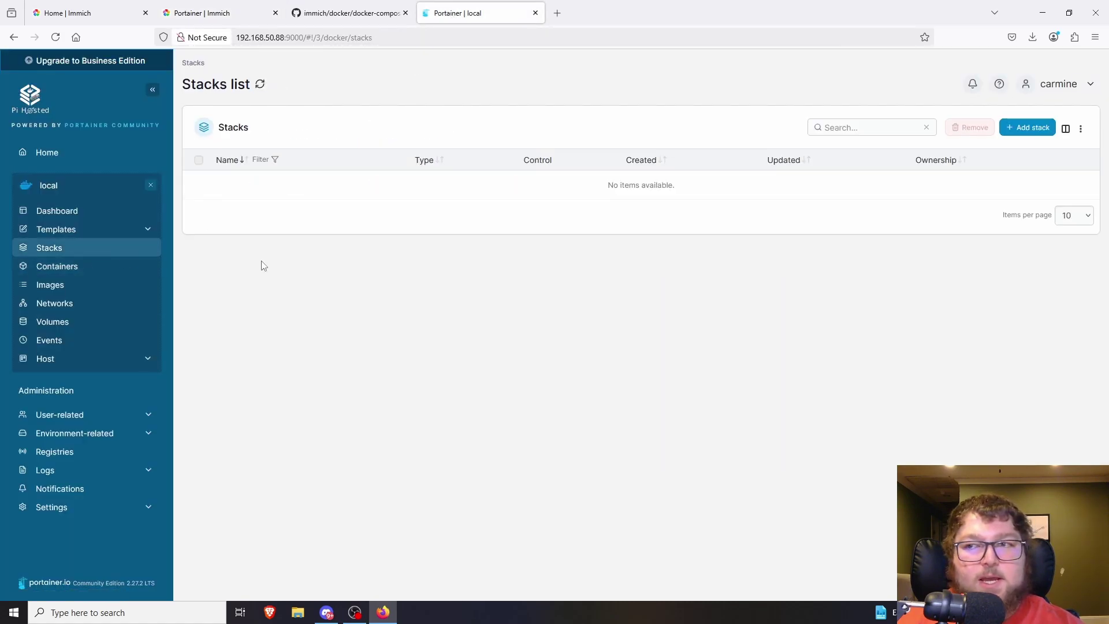
click(1024, 135)
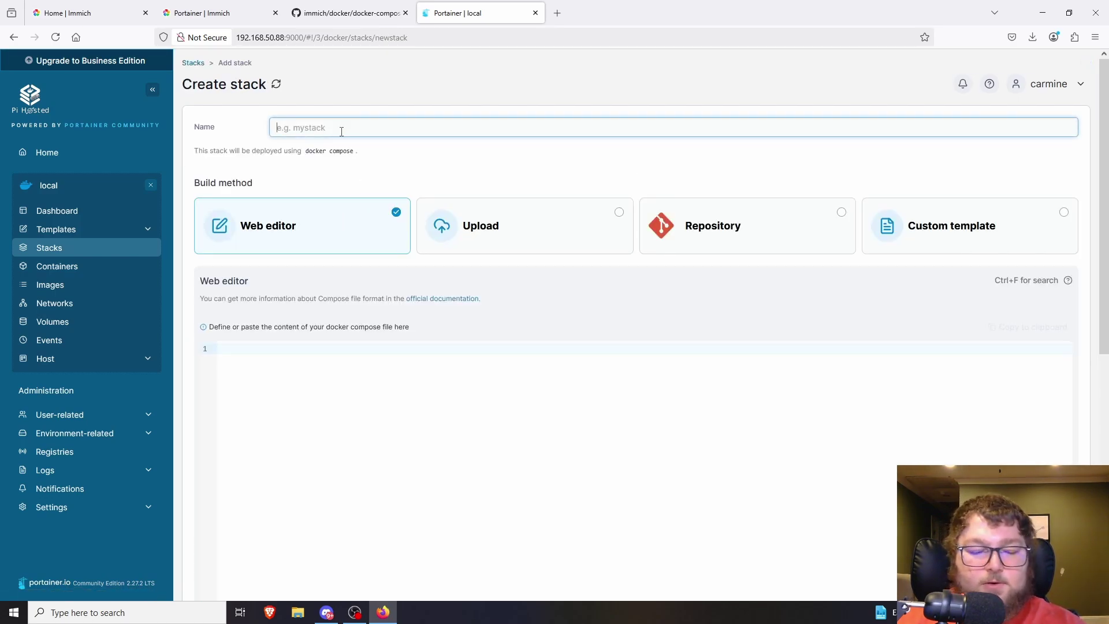
text(immich)
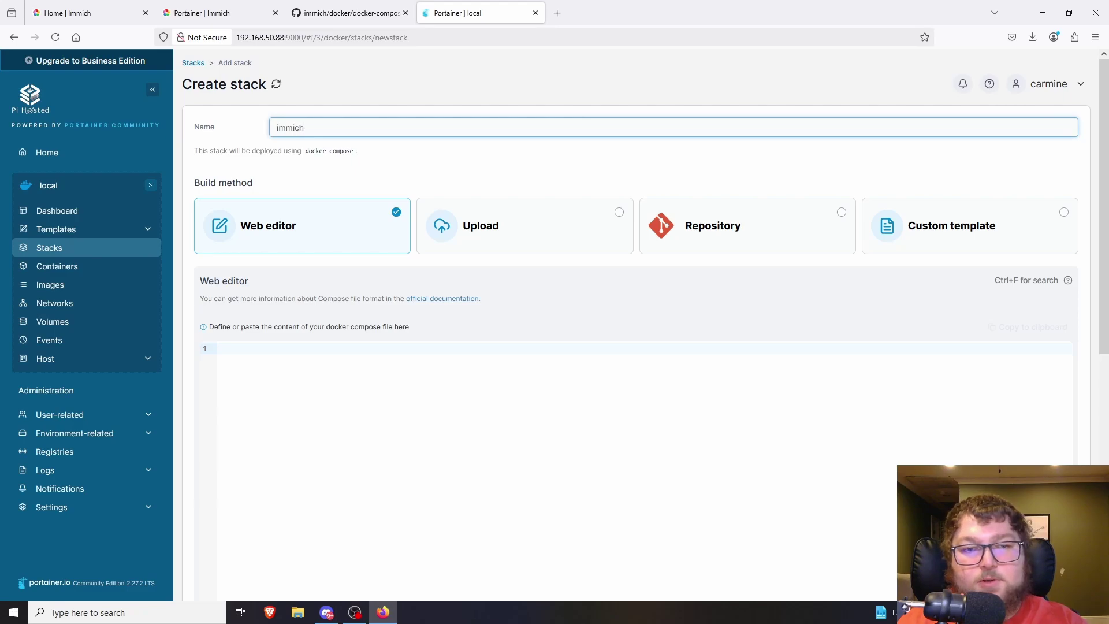
scroll(352, 285, down, 2)
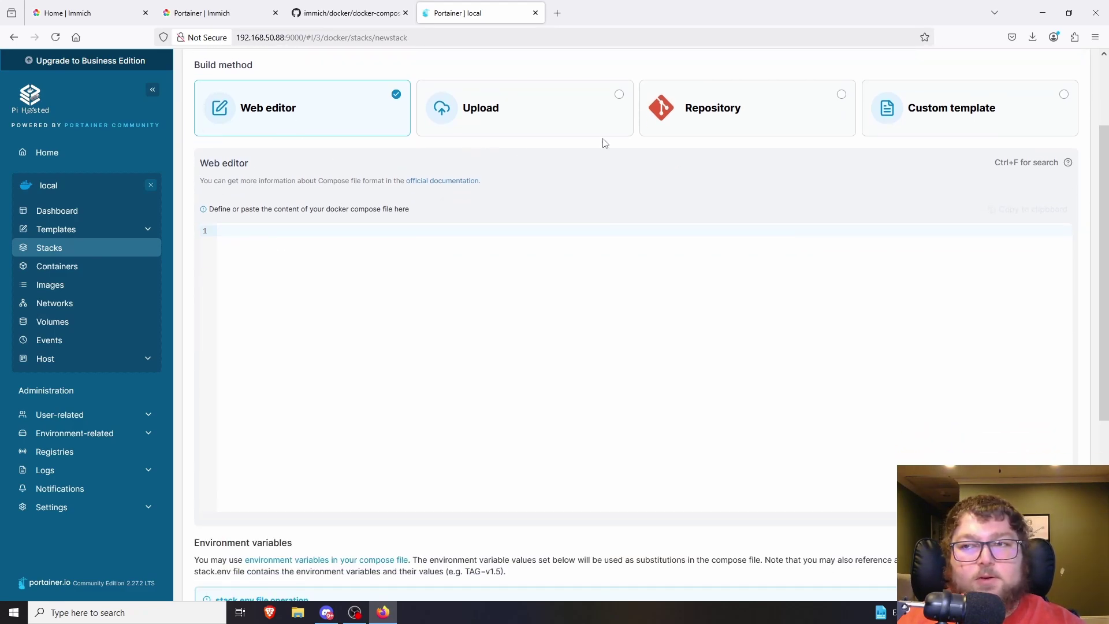
- Check the install guide's next step, then return to docker-compose.yml on GitHub
click(212, 19)
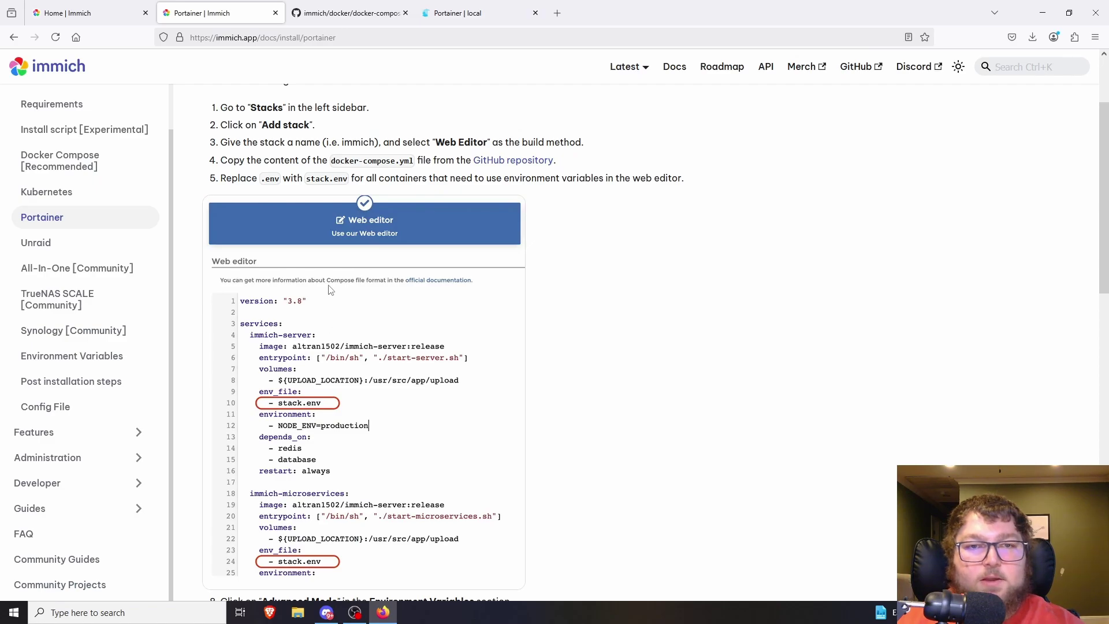
scroll(330, 283, down, 3)
scroll(329, 267, up, 1)
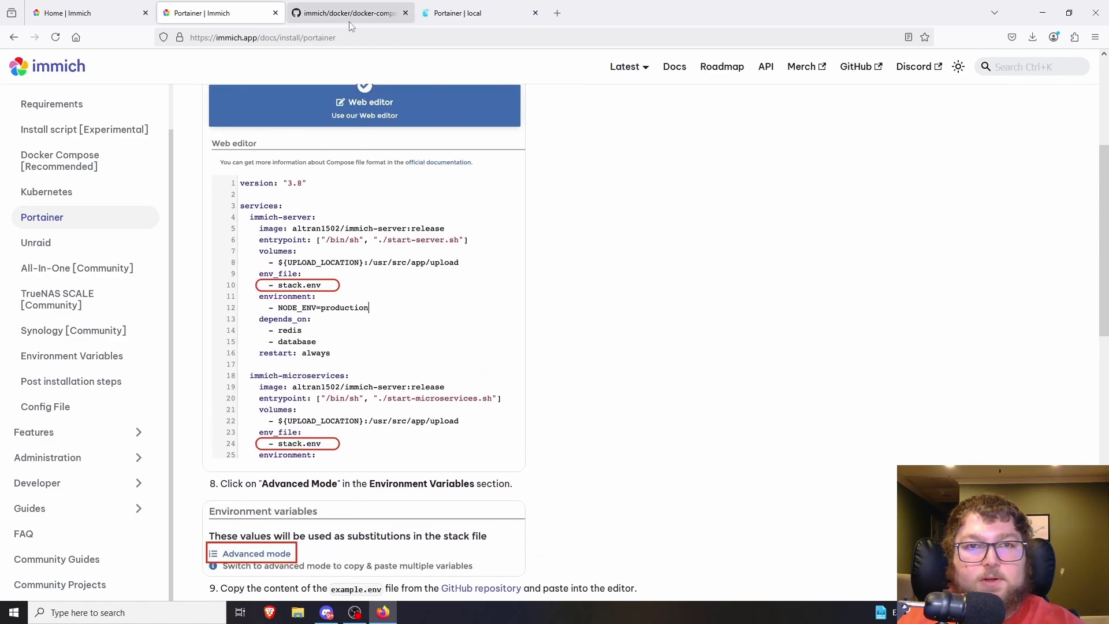
click(345, 14)
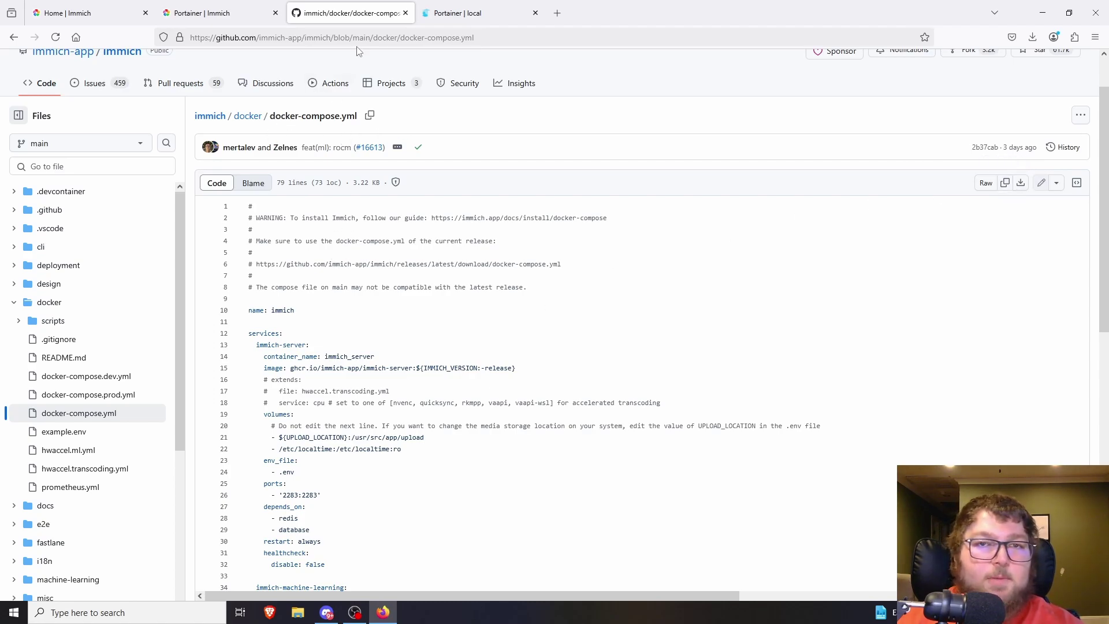
- Paste the copied docker-compose contents into the stack's web editor and check the guide's stack.env note
click(480, 12)
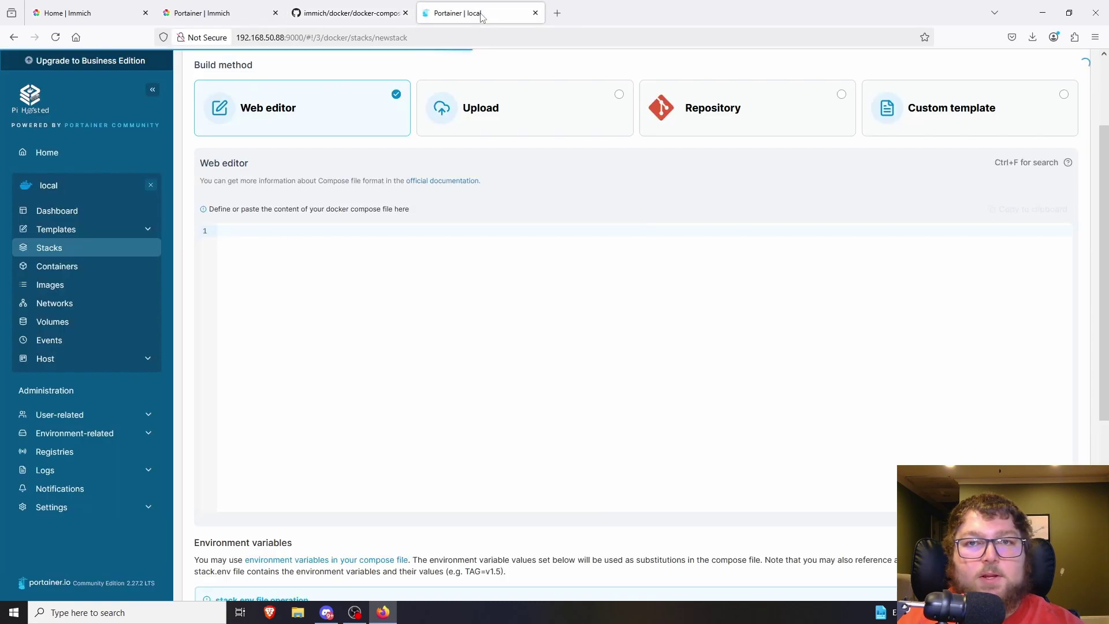
click(310, 241)
key(ctrl+v)
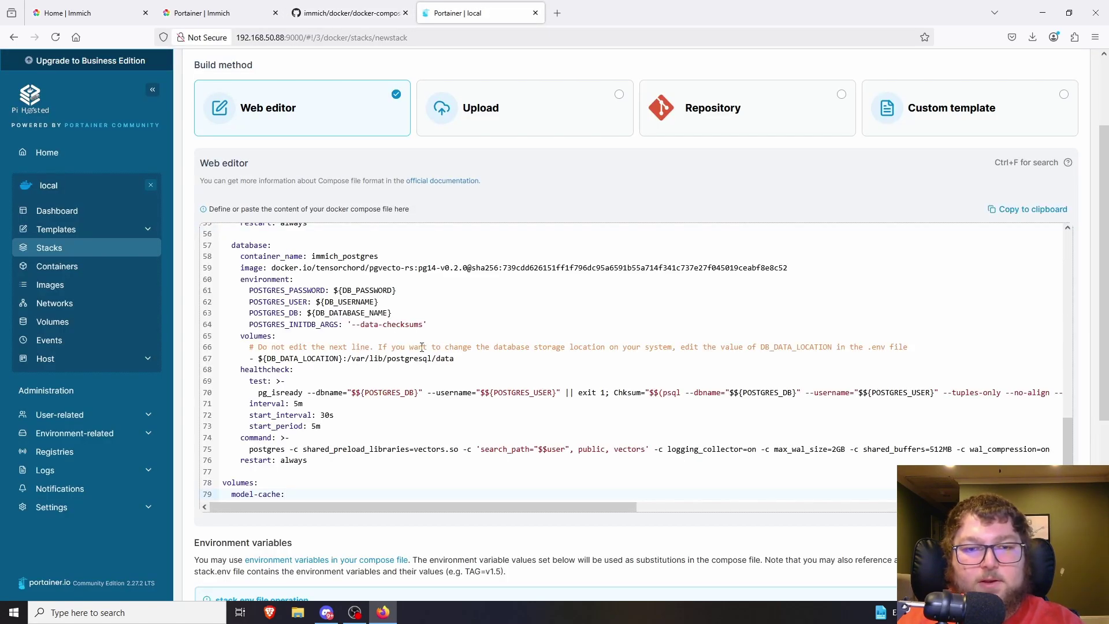
scroll(422, 346, up, 15)
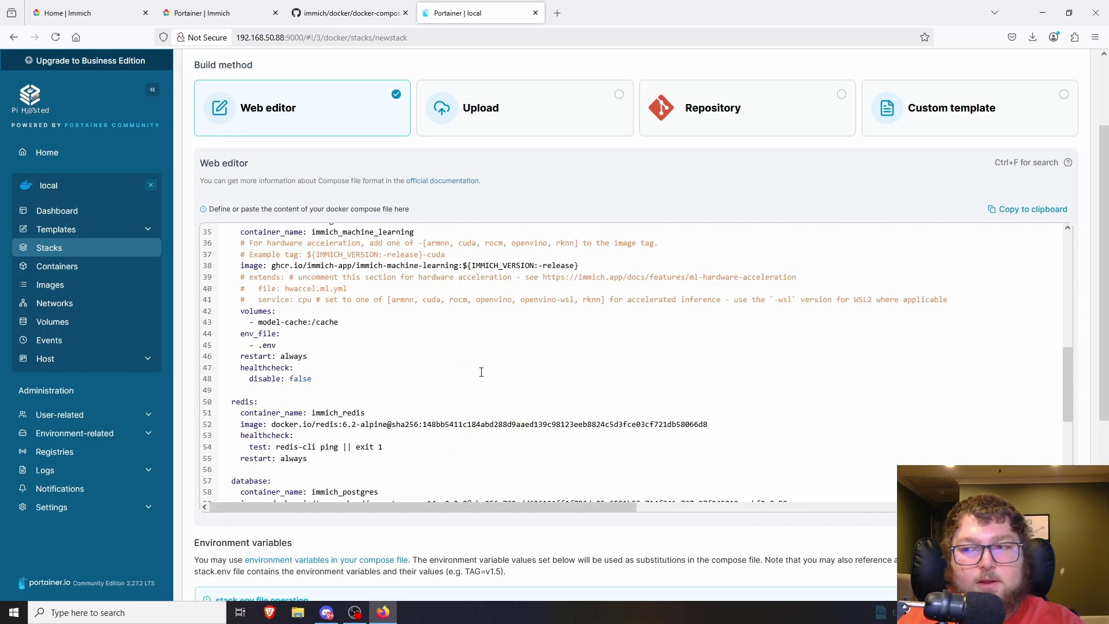
click(187, 14)
scroll(306, 272, down, 1)
scroll(306, 271, up, 1)
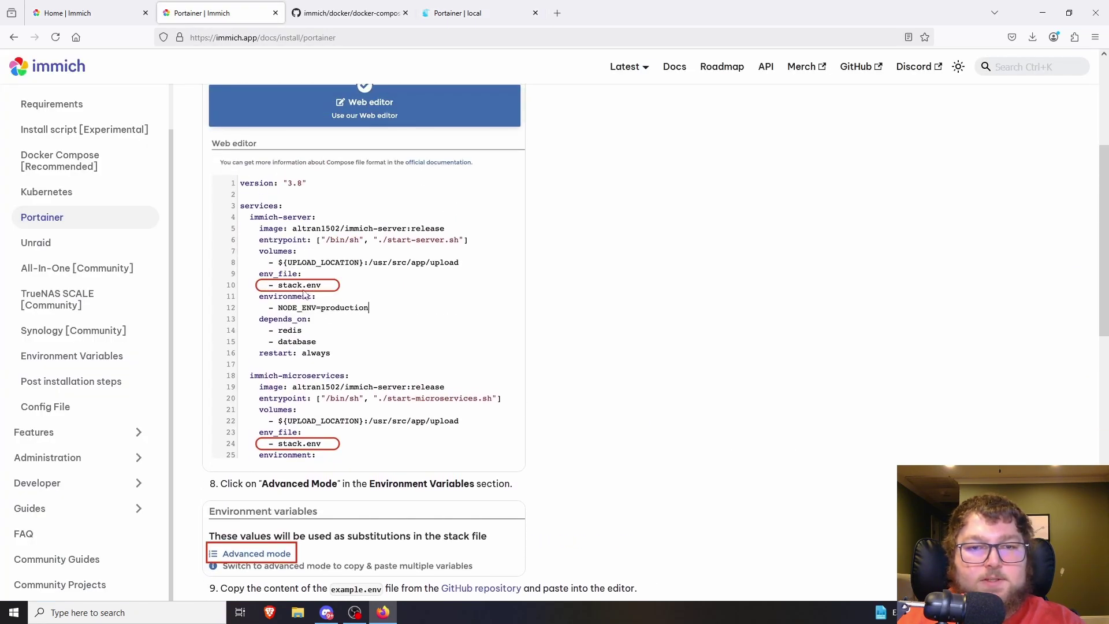
key(ctrl+Tab)
key(ctrl+Tab)
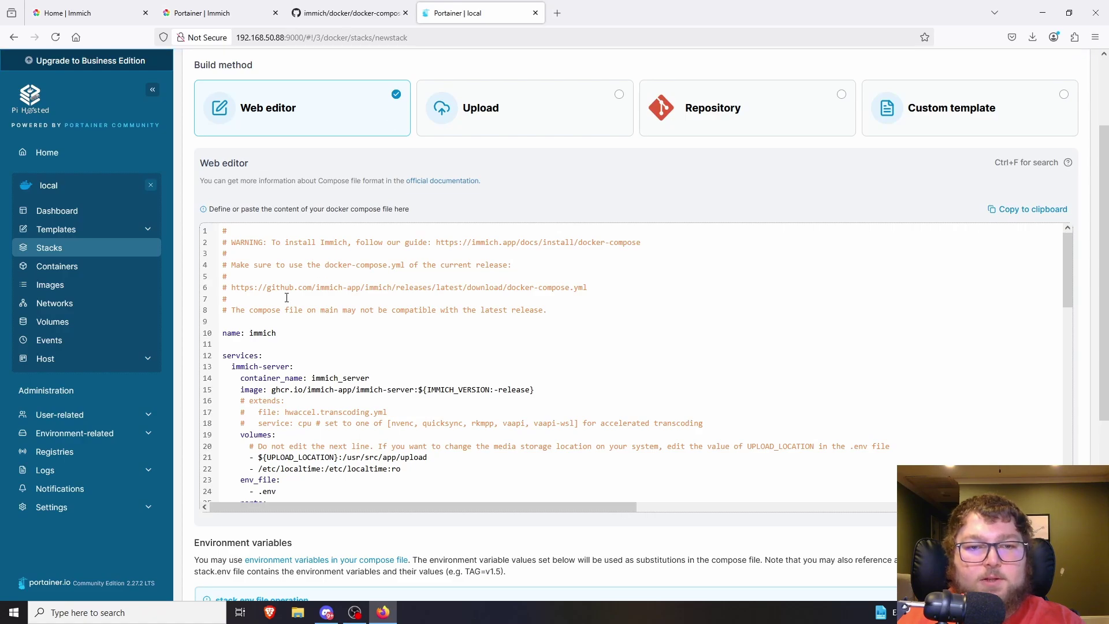
- Change both env_file entries from '.env' to 'stack.env'
scroll(342, 179, down, 1)
scroll(308, 347, down, 2)
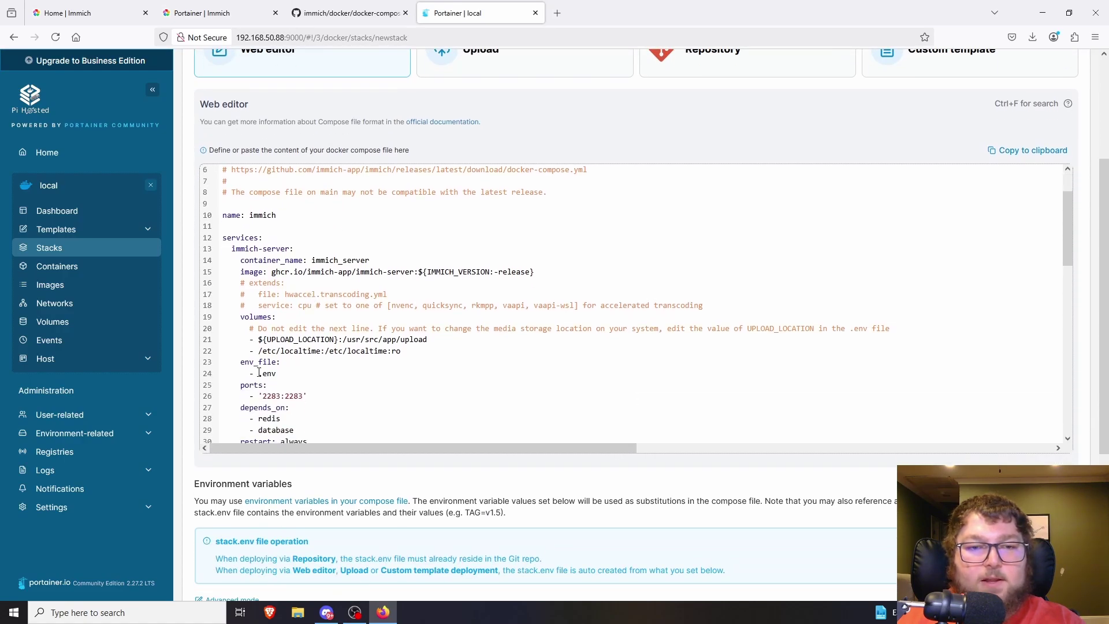
scroll(260, 373, down, 2)
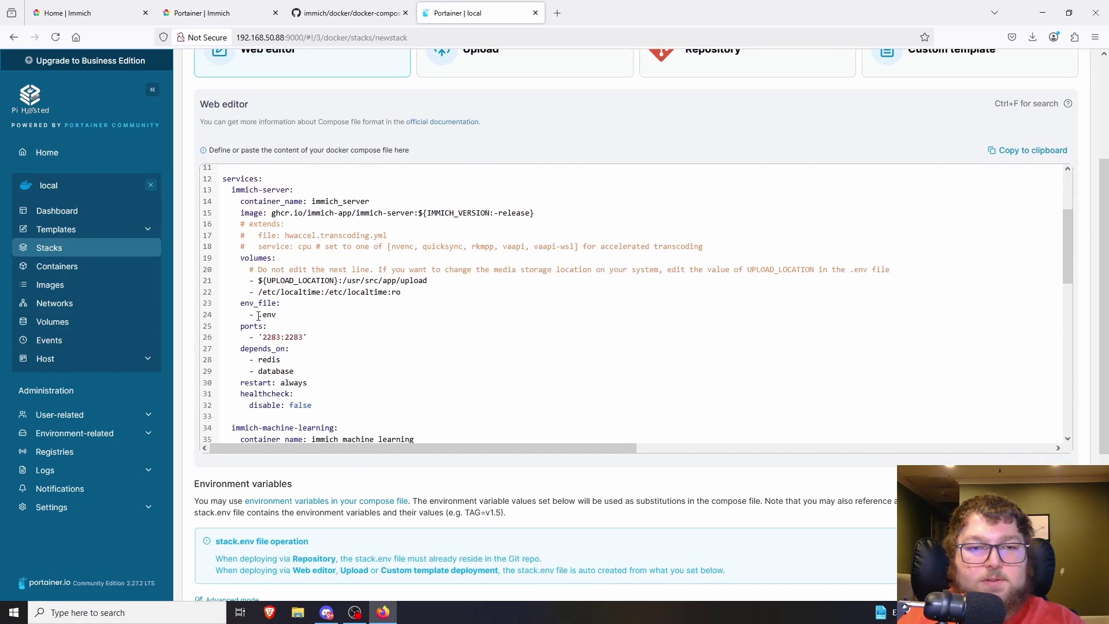
drag(244, 301, 278, 314)
click(259, 314)
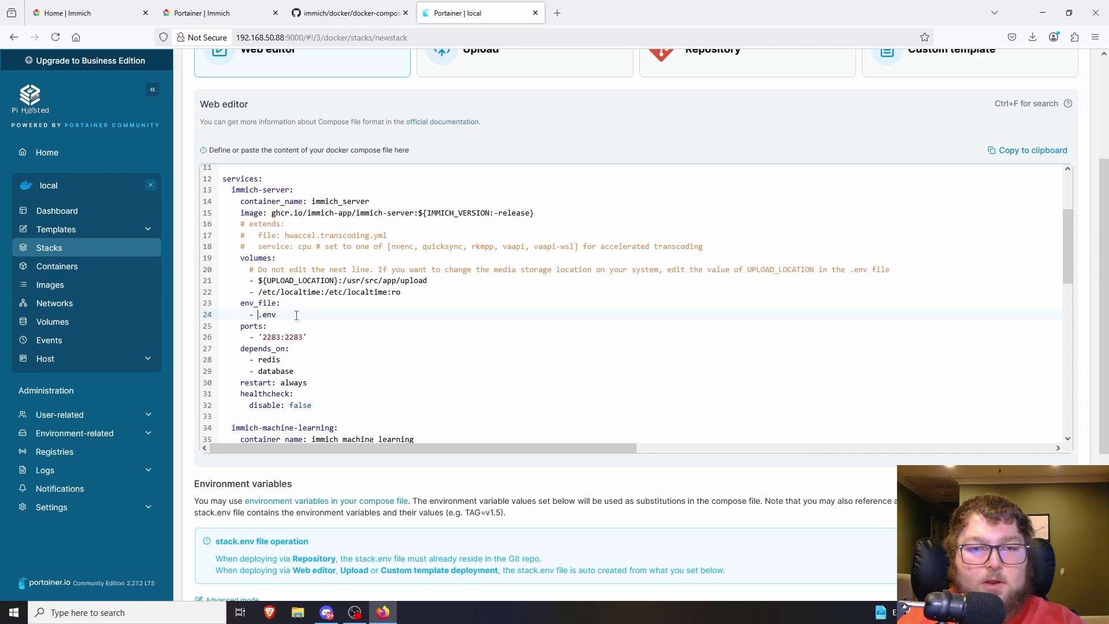
text(stack)
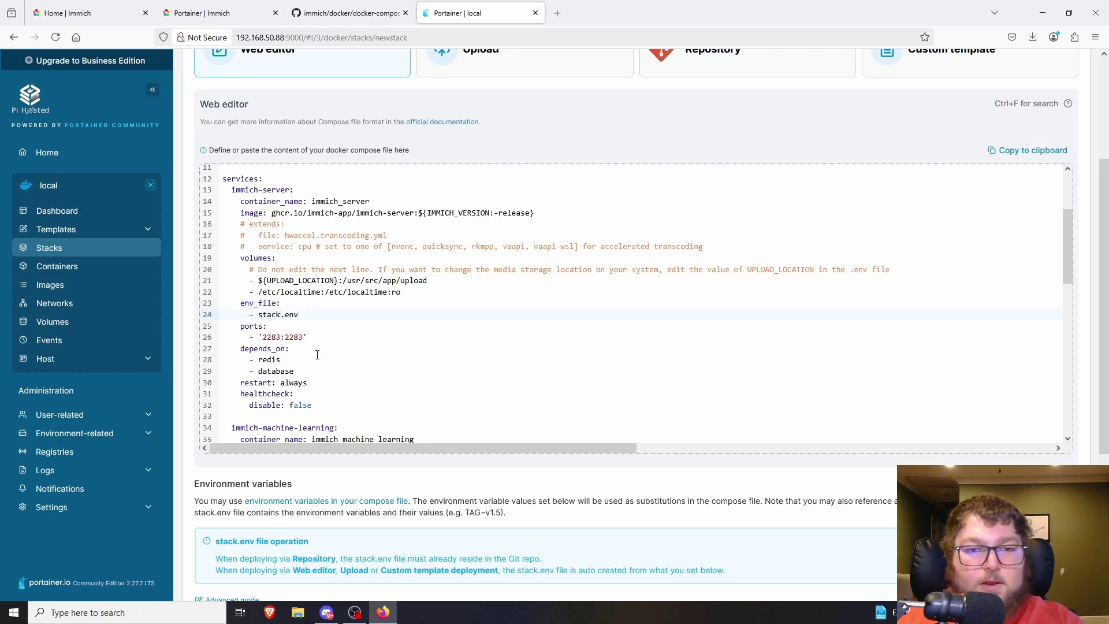
scroll(317, 354, down, 6)
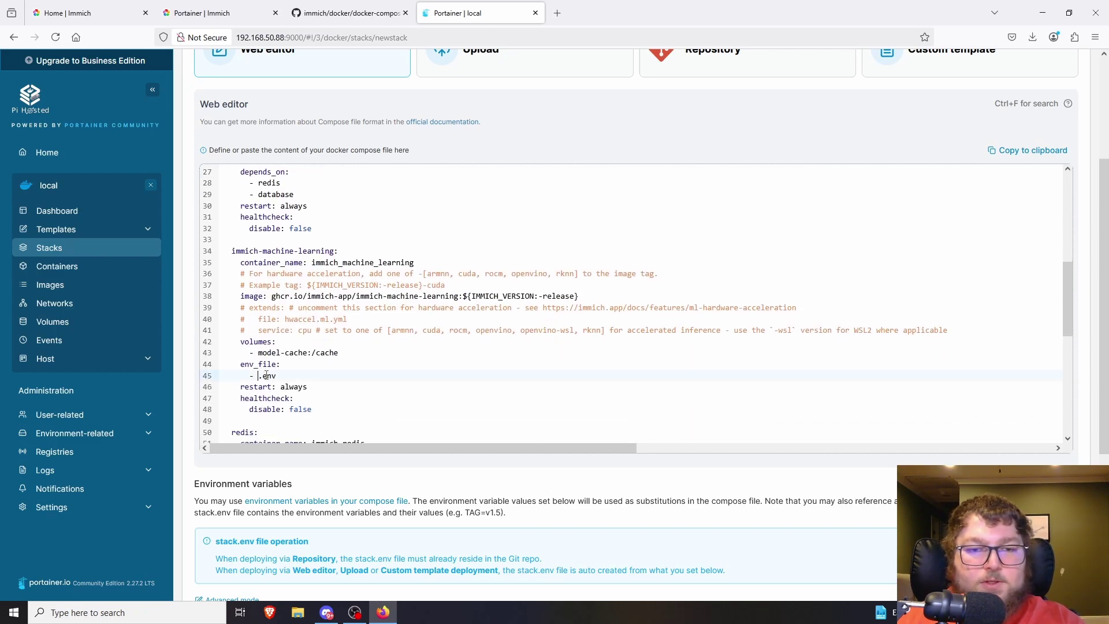
text(stack)
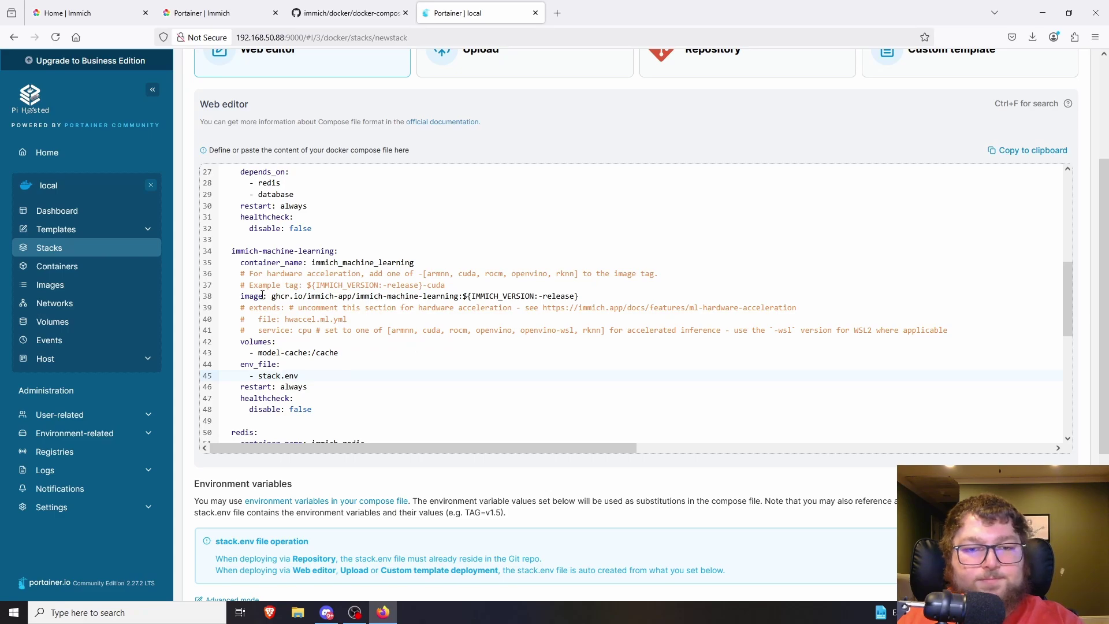
- Switch the stack's environment variables to advanced mode
scroll(335, 288, down, 10)
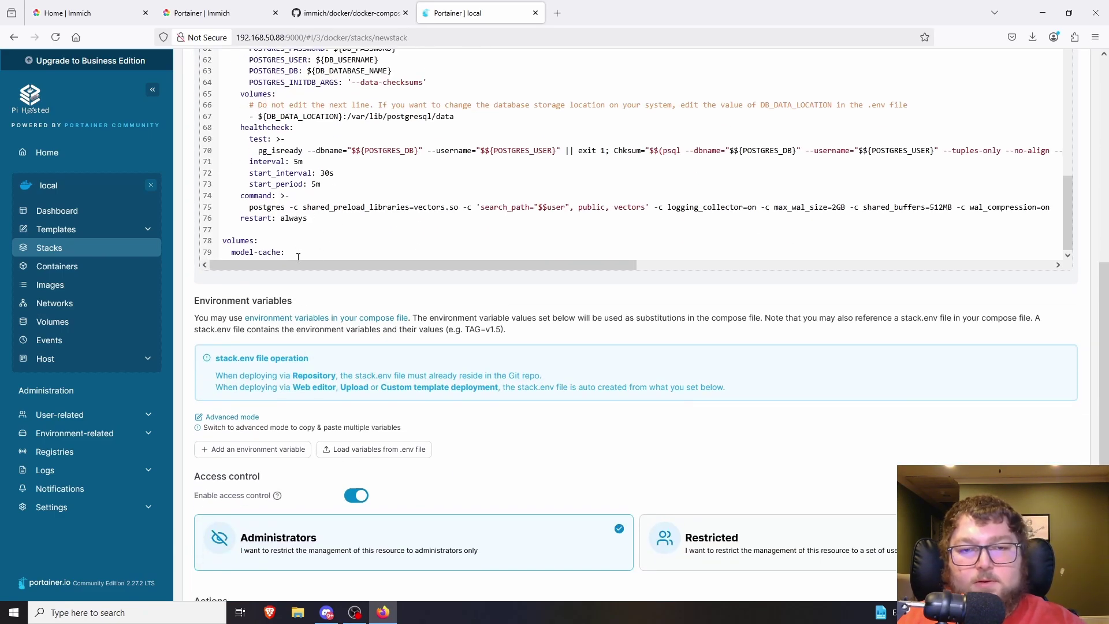
scroll(299, 291, down, 2)
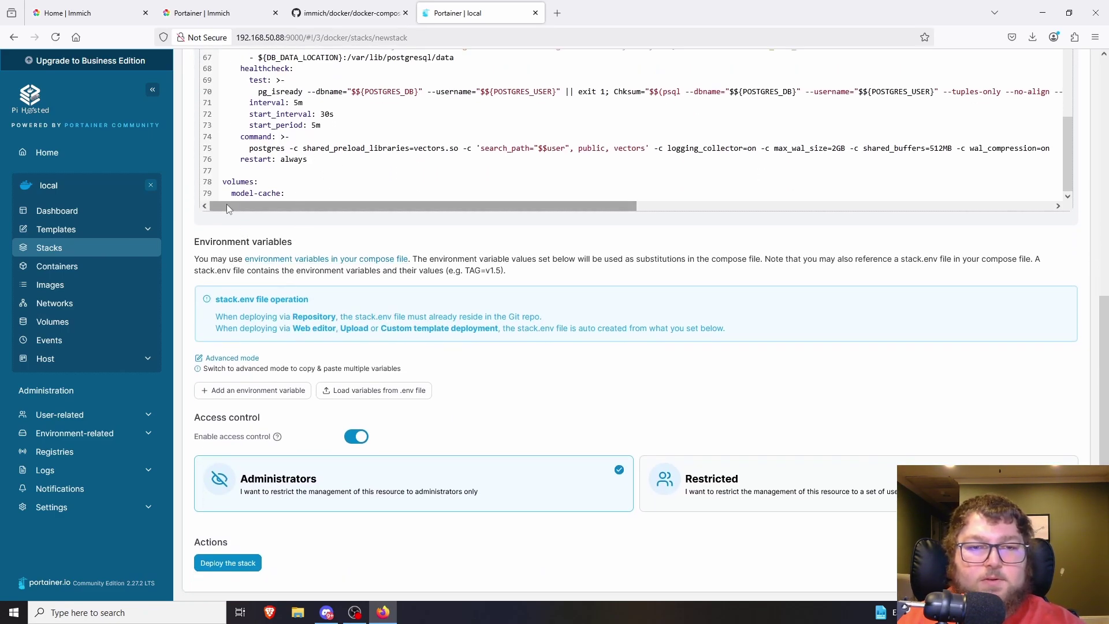
click(229, 358)
scroll(317, 368, down, 4)
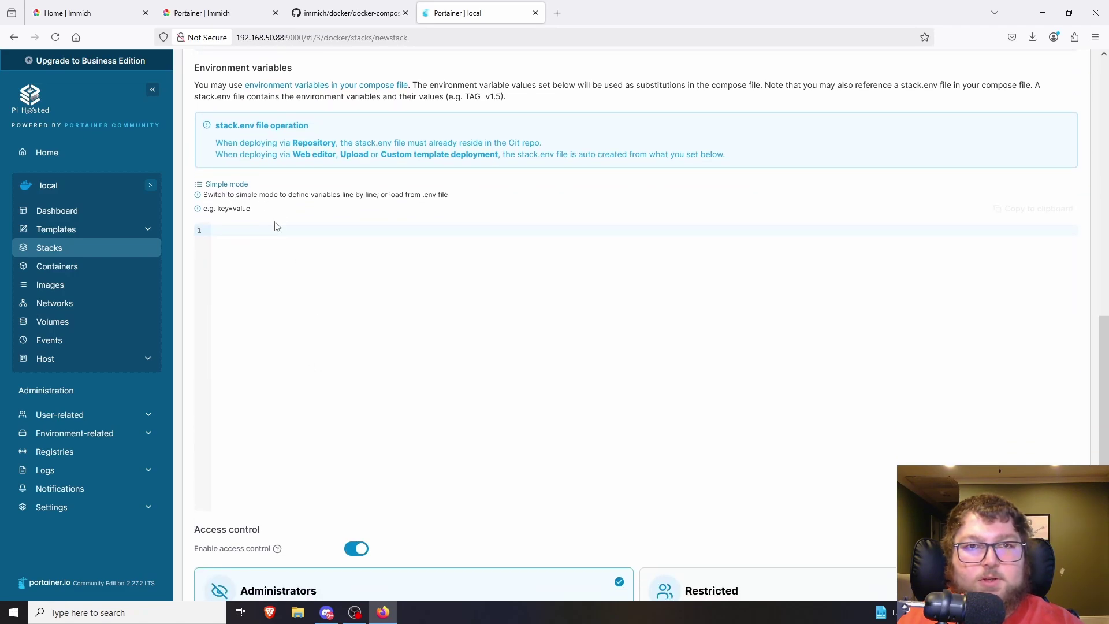
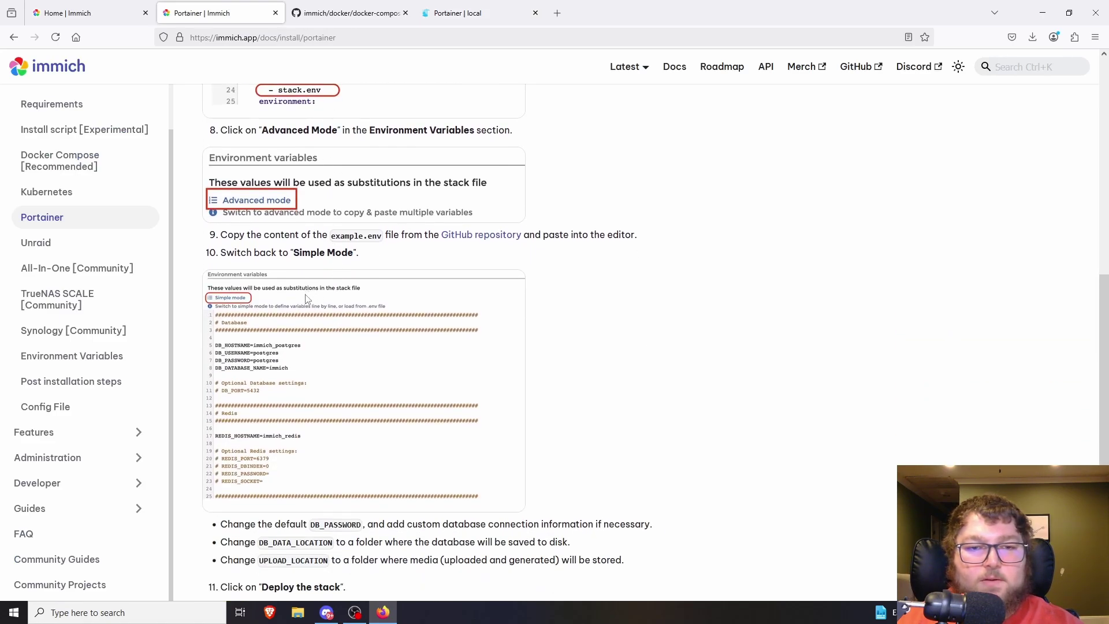
- Open docker/example.env in the Immich GitHub repository and copy its full contents
drag(332, 237, 381, 237)
click(377, 16)
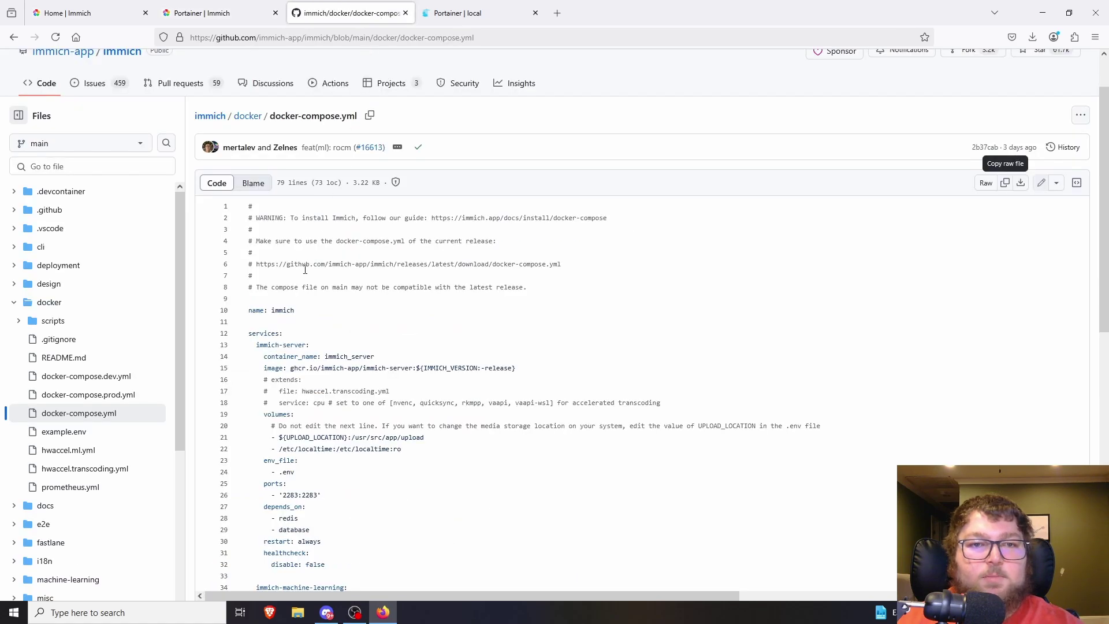
scroll(69, 433, down, 2)
scroll(69, 433, down, 2)
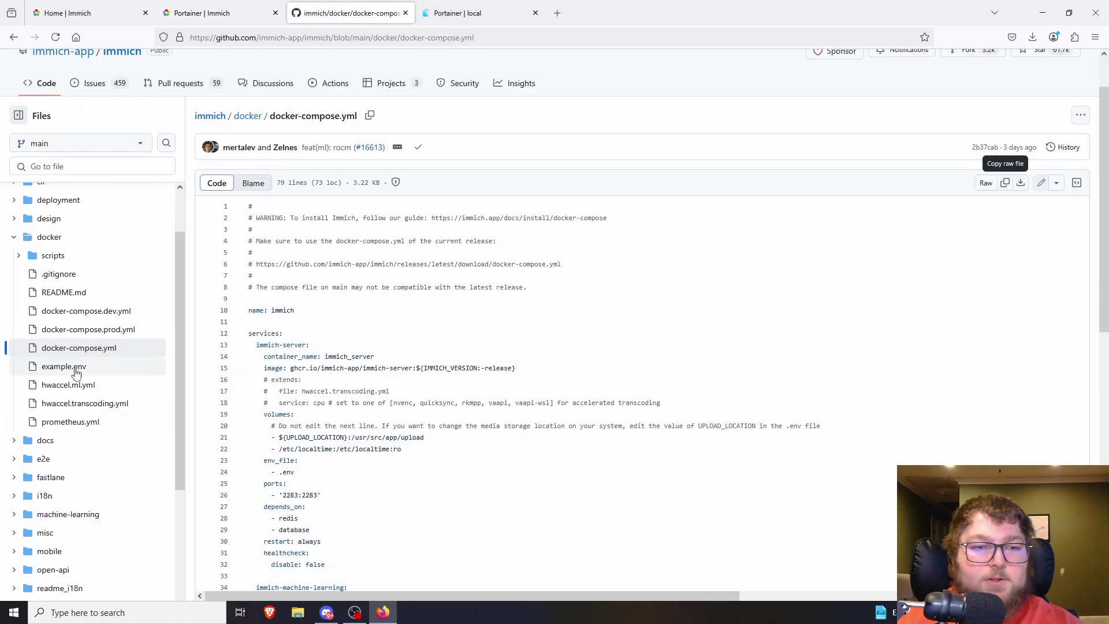
click(74, 369)
drag(369, 393, 246, 159)
key(ctrl+c)
click(948, 195)
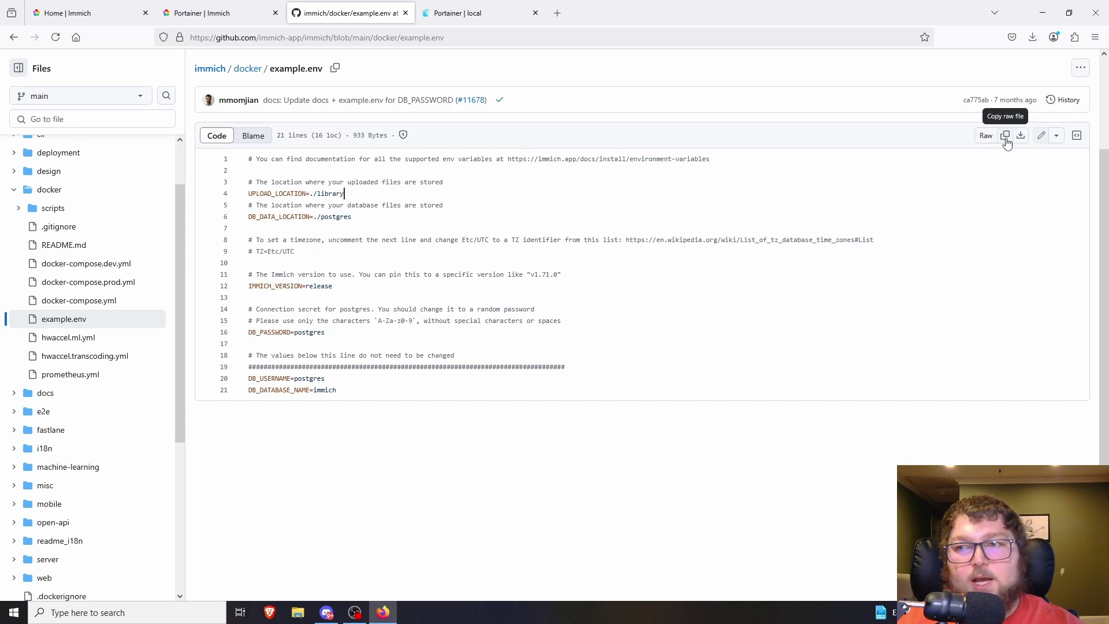
- Paste the six example.env entries into the new stack's environment variables, from UPLOAD_LOCATION=./library to DB_DATABASE_NAME=immich
click(457, 13)
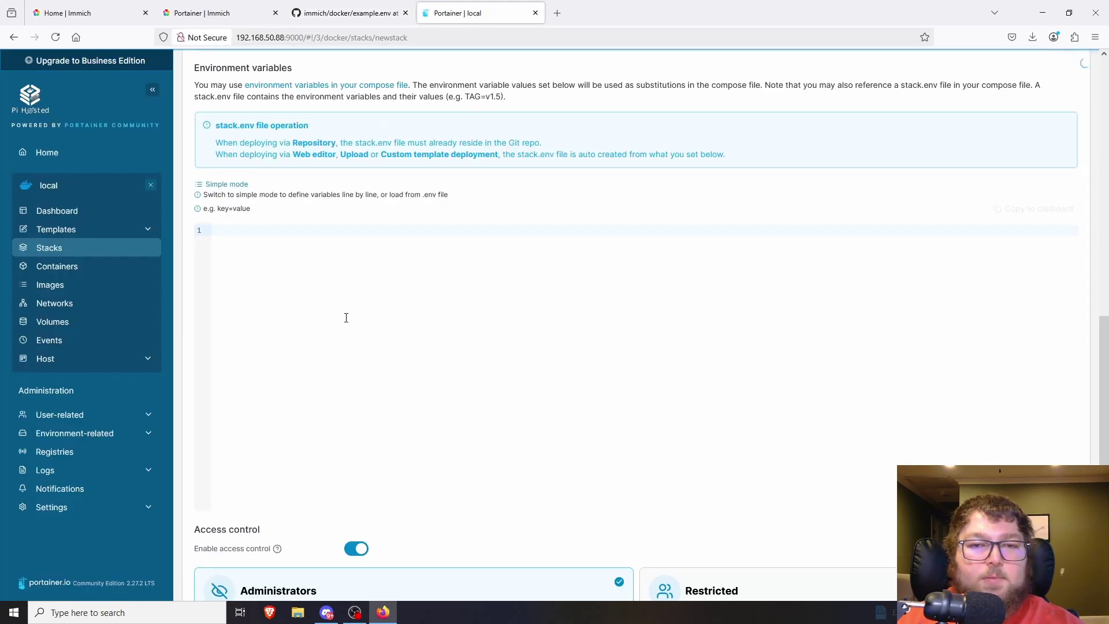
click(292, 265)
key(ctrl+v)
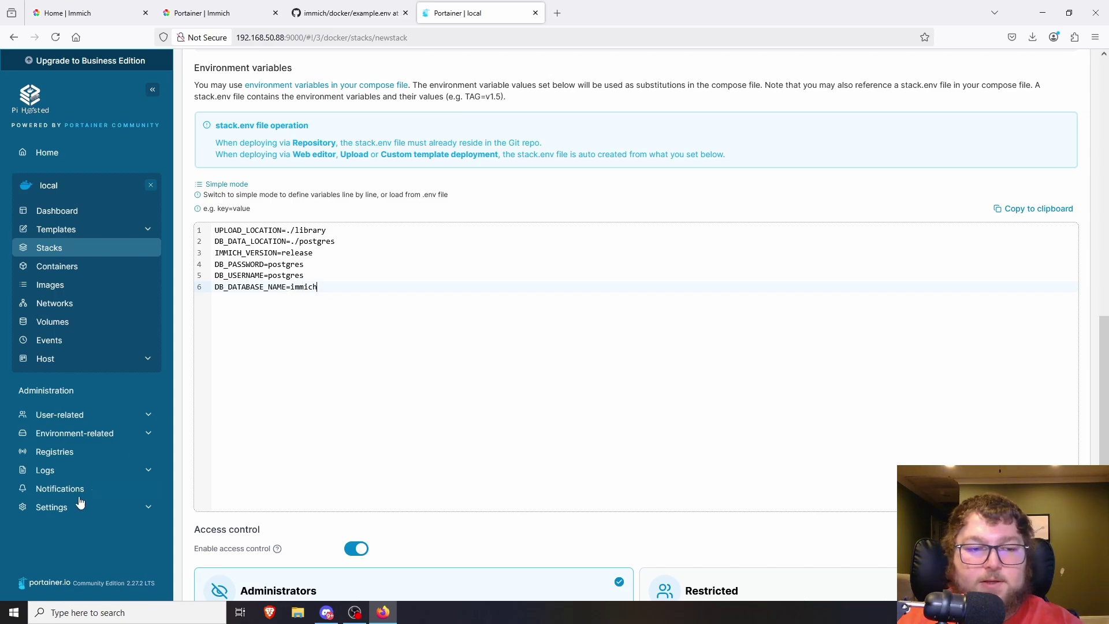
scroll(279, 333, up, 4)
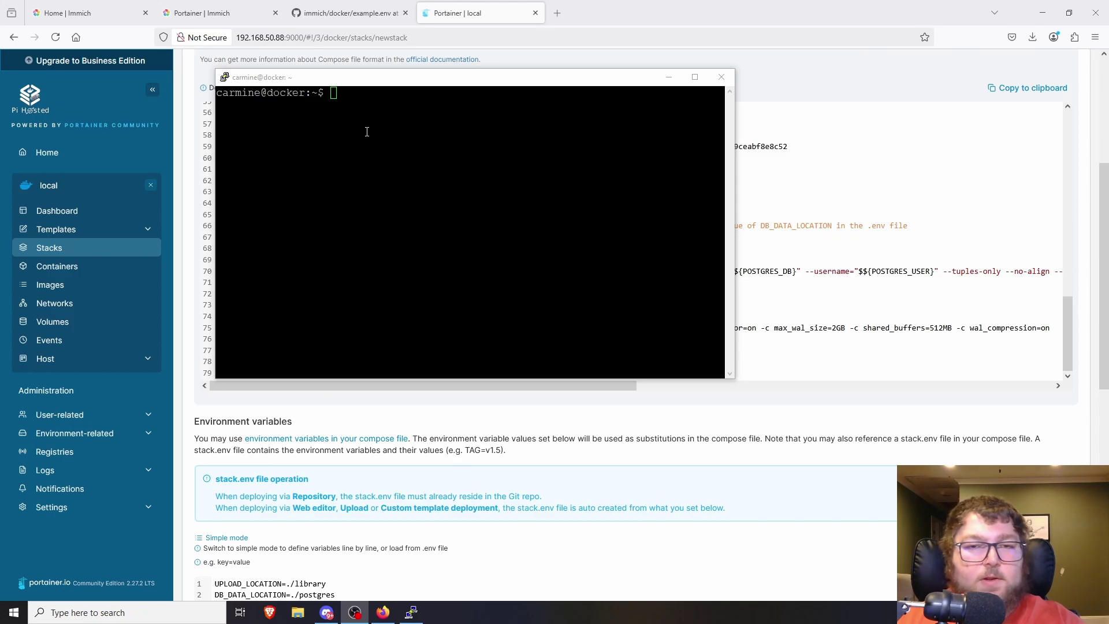
- In the SSH terminal, change into /portainer/Files/AppData/Config and list its archivebox and portainer folders
drag(353, 83, 359, 89)
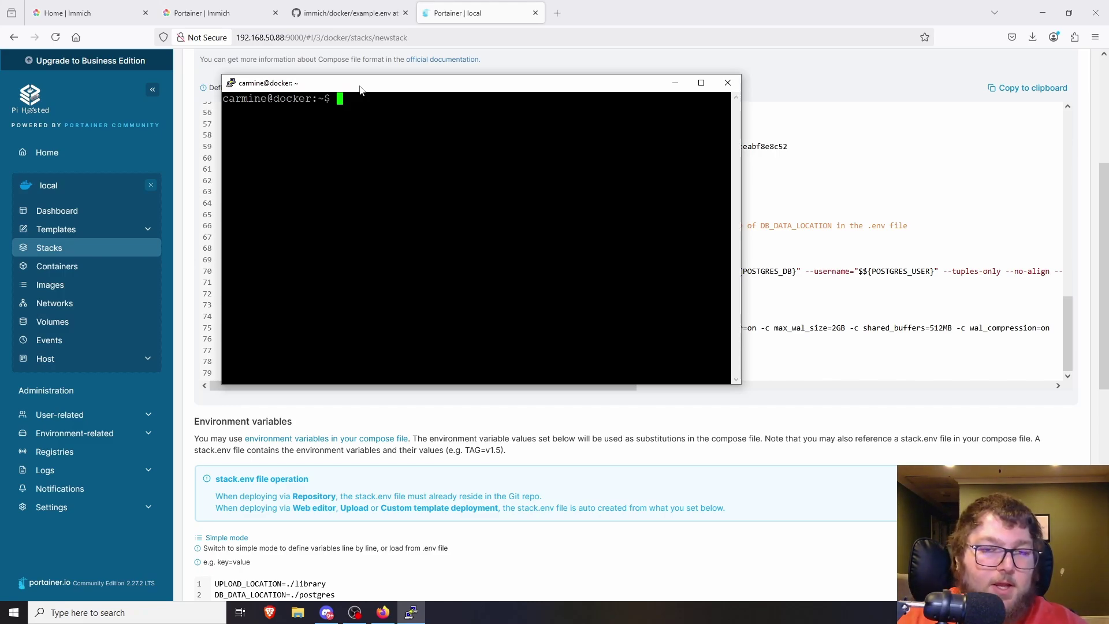
text(cd /portainer/)
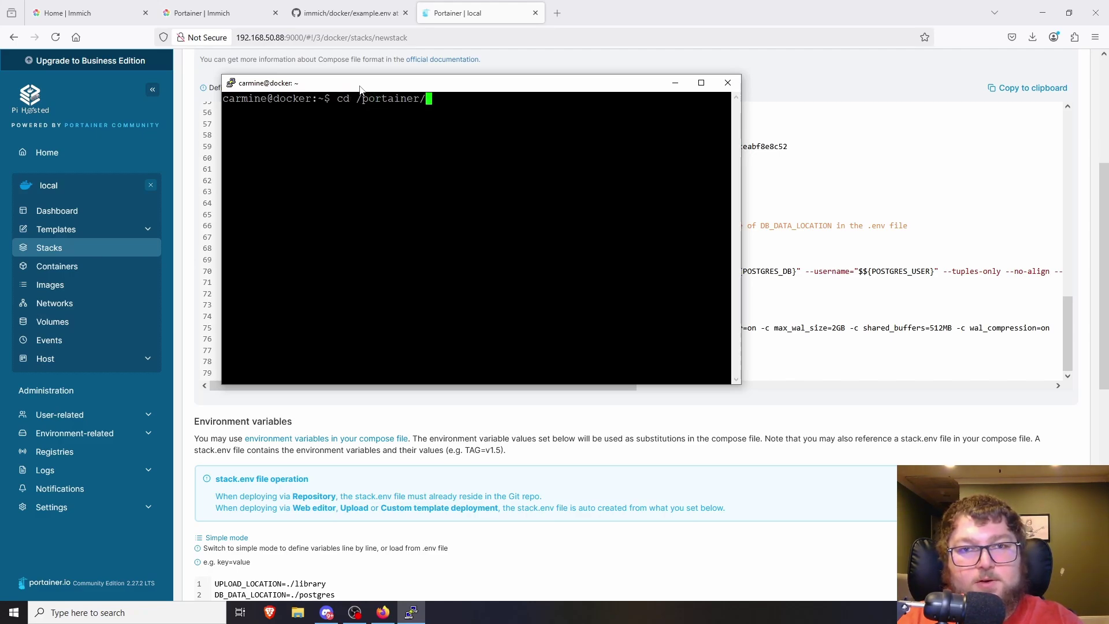
text(Files/AppData/)
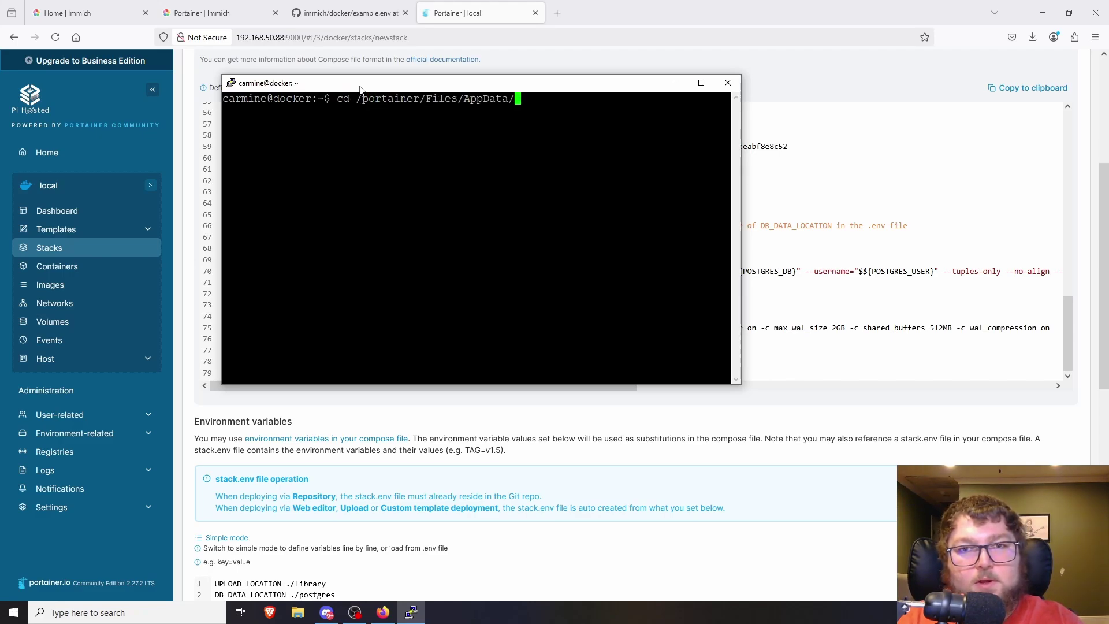
text(co)
key(BackSpace)
key(BackSpace)
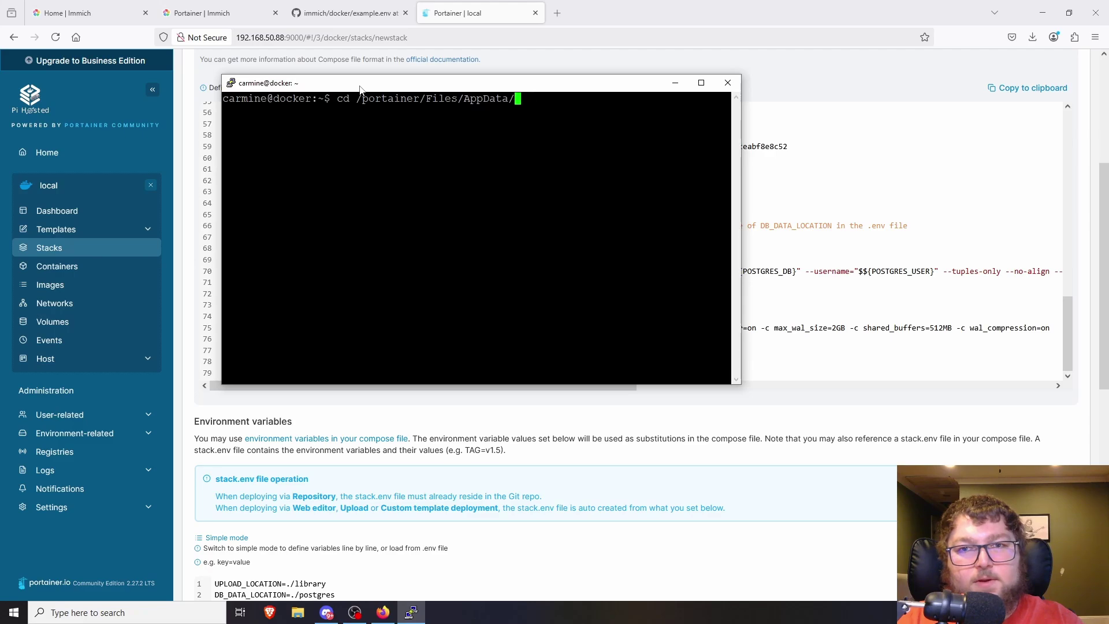
text(C)
key(Tab)
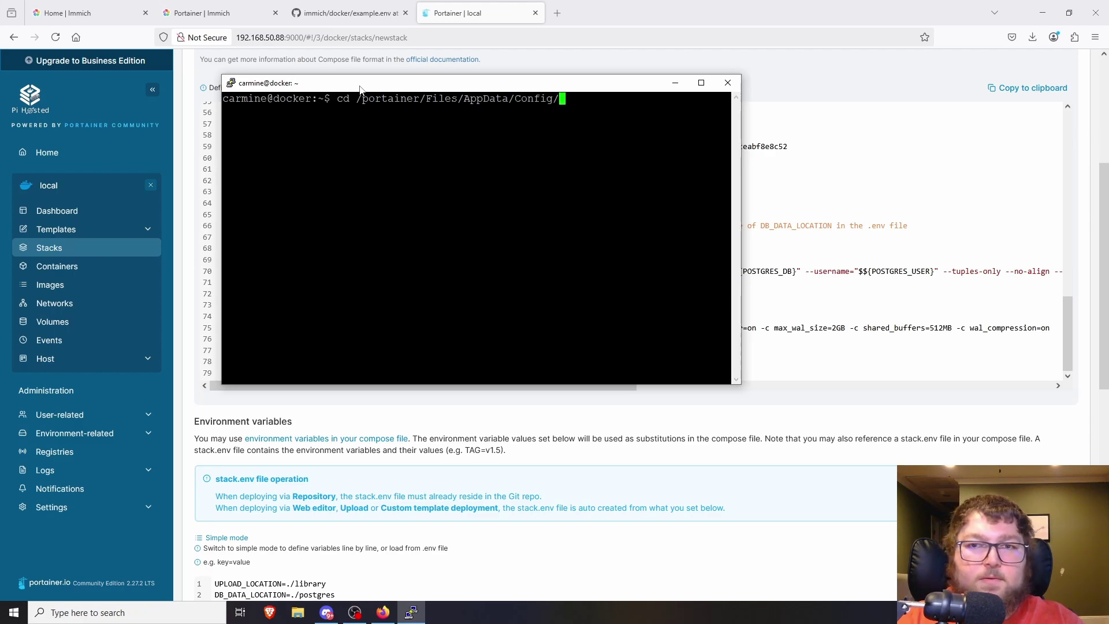
key(Tab)
key(Tab)
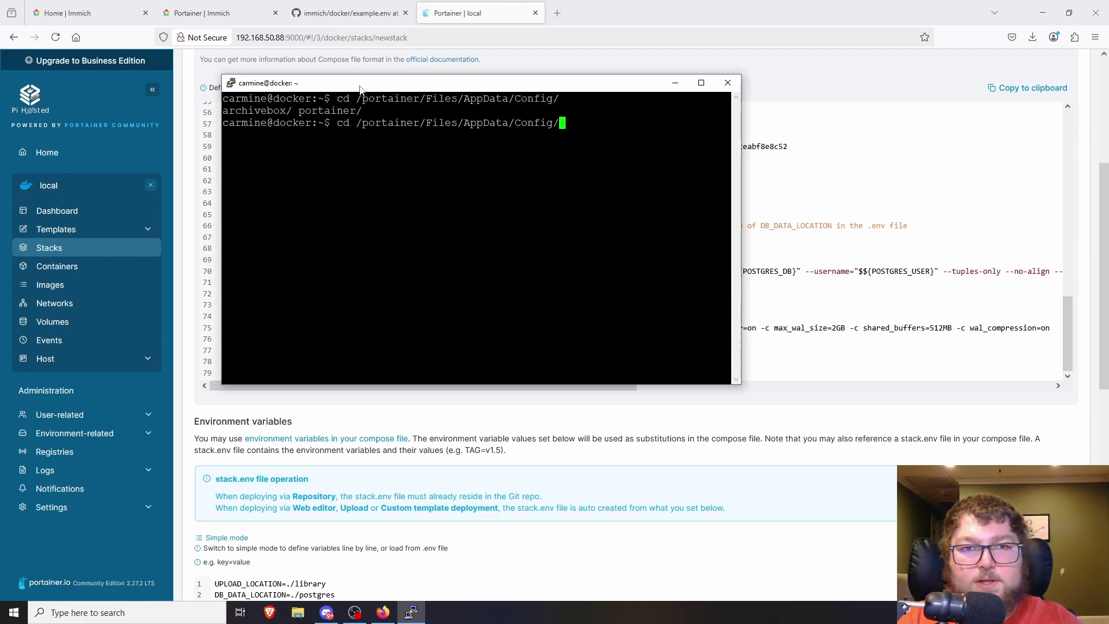
key(Return)
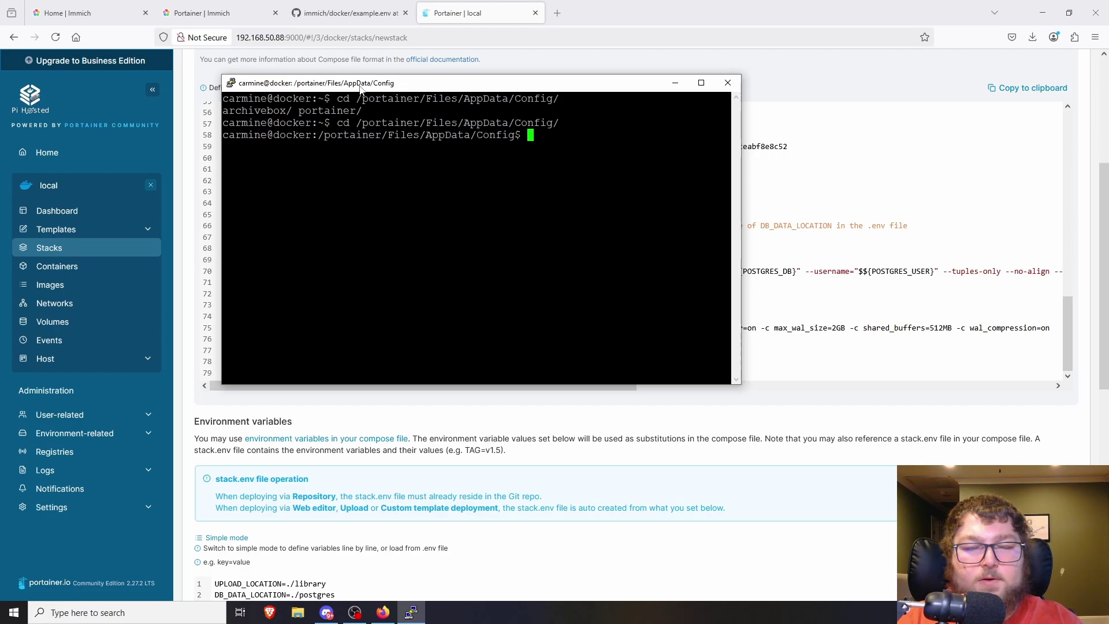
text(dir)
key(Return)
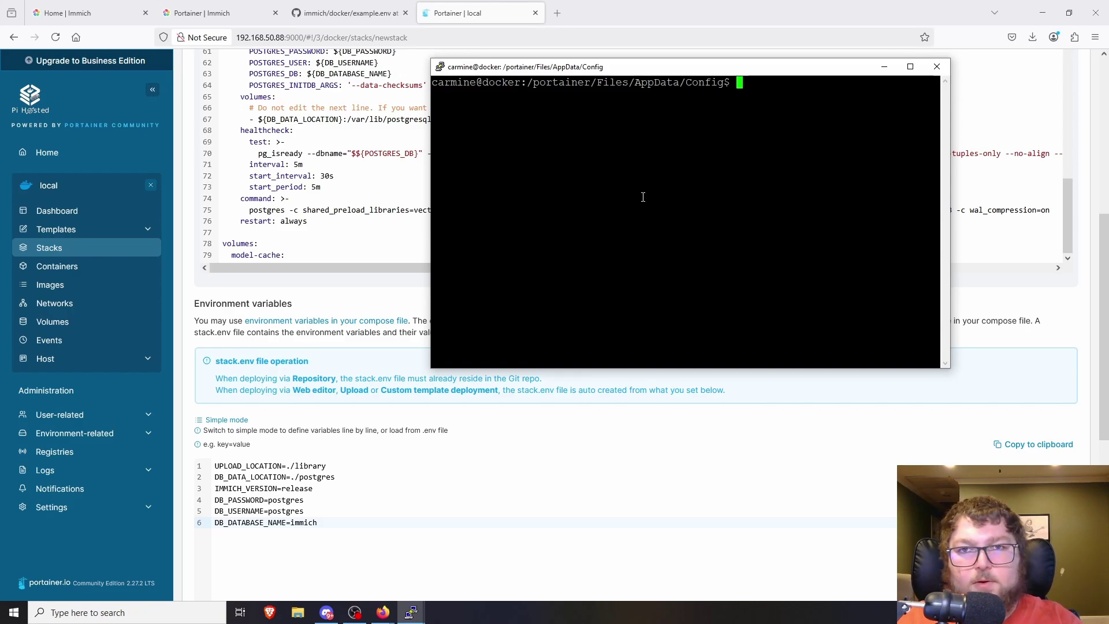
text(ls)
key(Return)
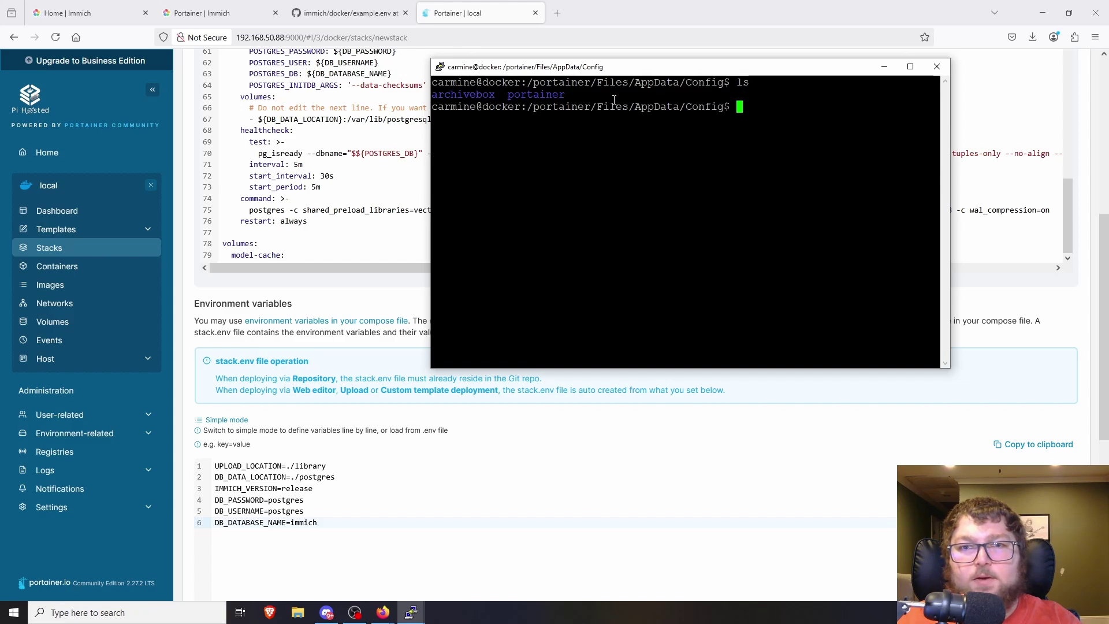
- Copy the Config folder path from the prompt and return to Portainer's new-stack page
drag(569, 96, 433, 82)
click(558, 95)
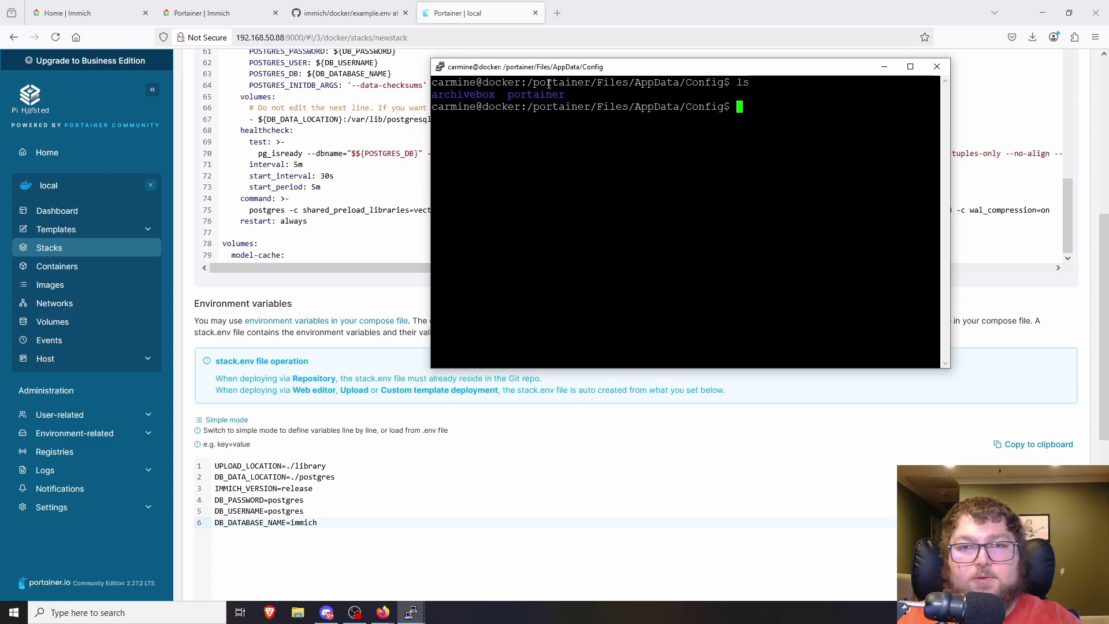
drag(575, 68, 538, 82)
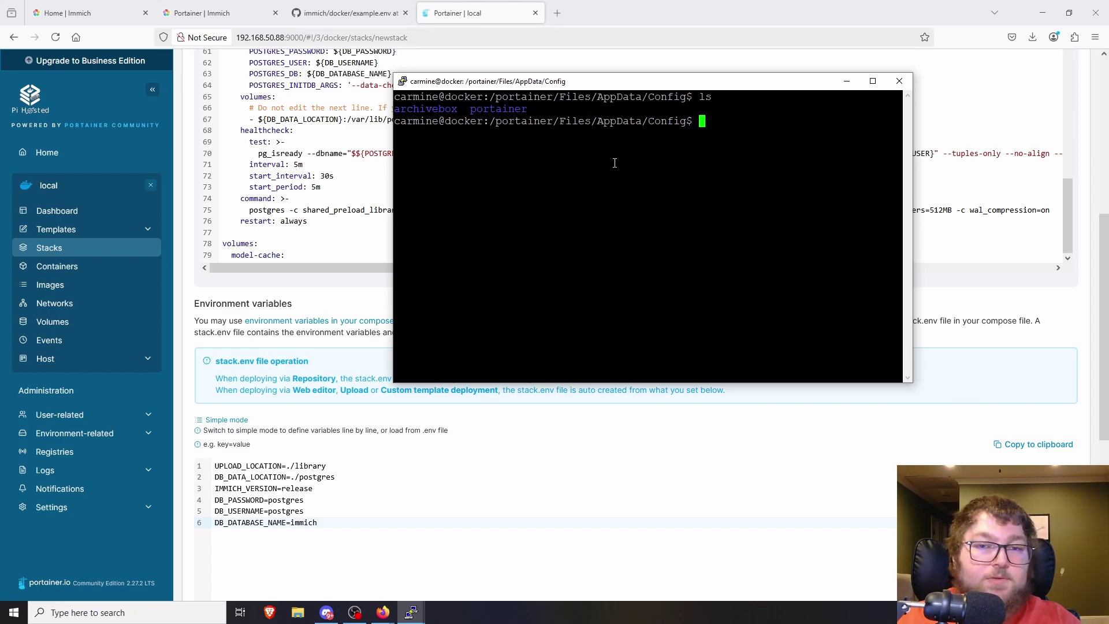
drag(491, 121, 685, 126)
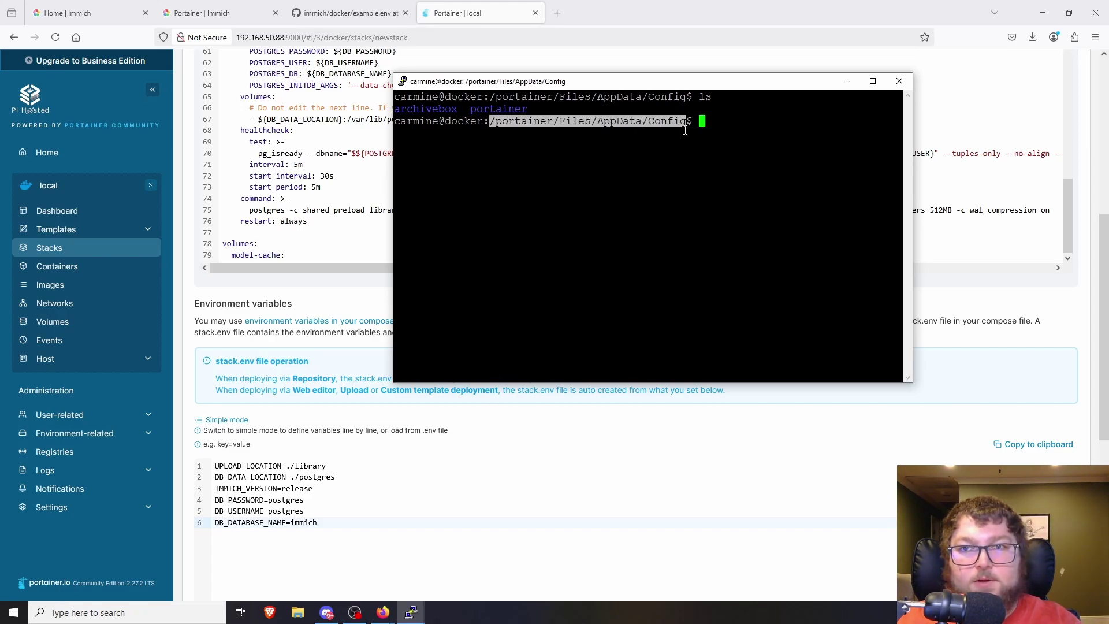
click(258, 237)
scroll(258, 237, down, 4)
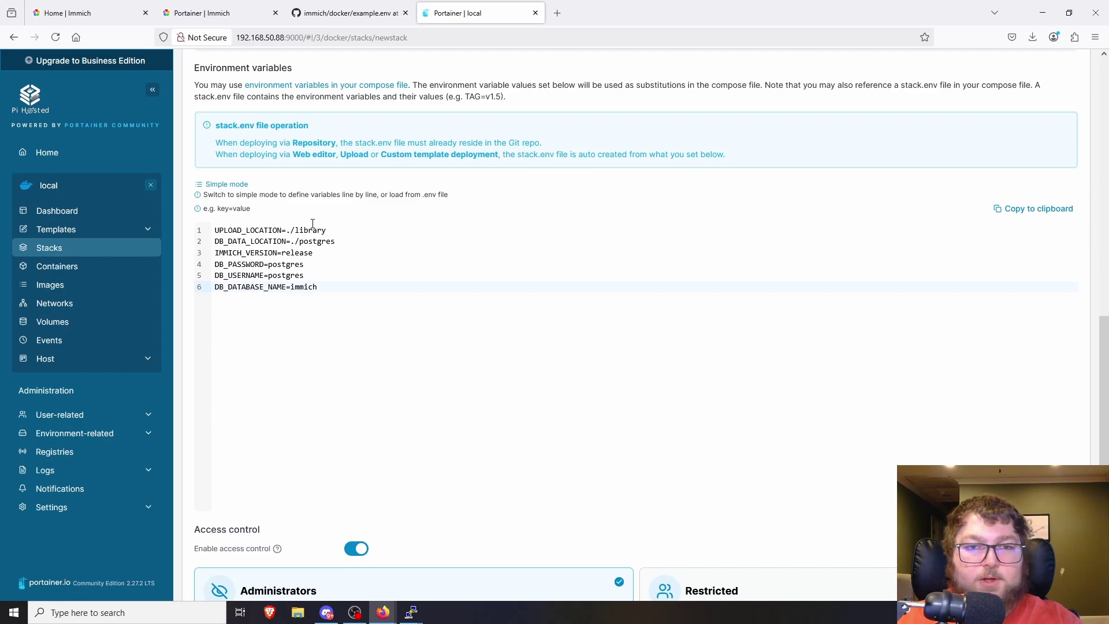
- Point UPLOAD_LOCATION to the Config path plus /Immich/Upload, and DB_DATA_LOCATION to Config path plus /Immich/DB
drag(330, 230, 291, 231)
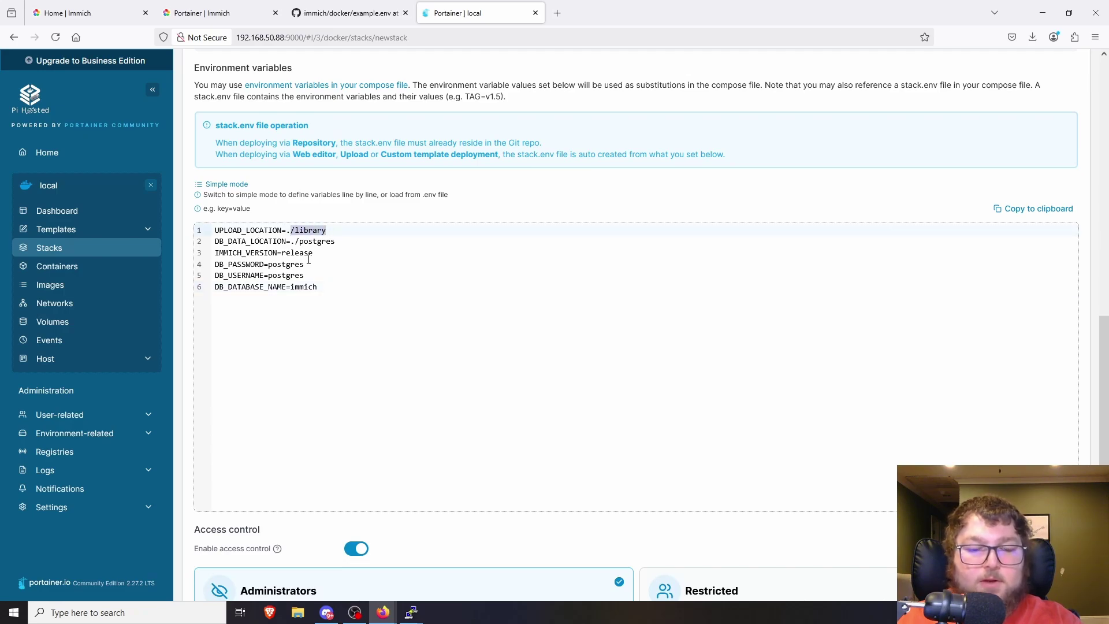
text(/portainer/Files/AppData/Config)
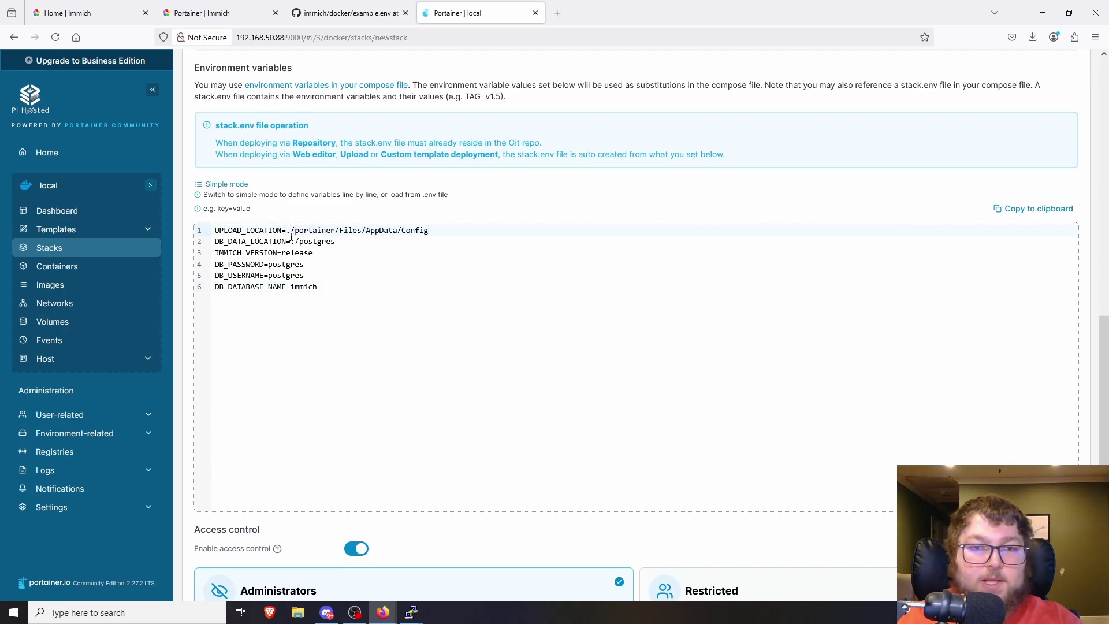
text(/Immich)
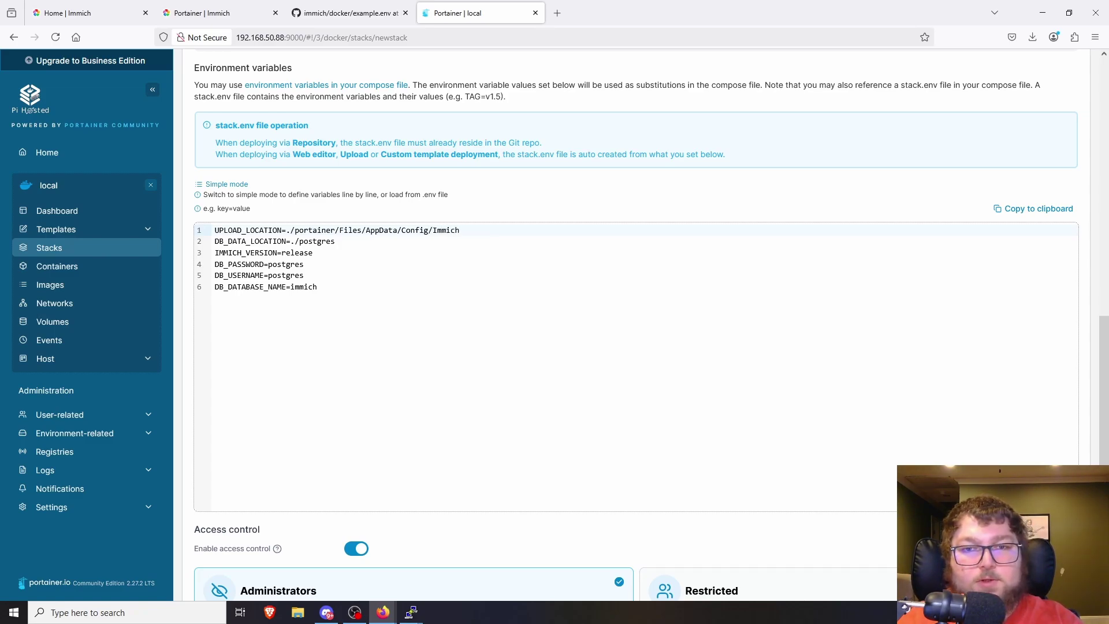
text(/up)
text(Upload)
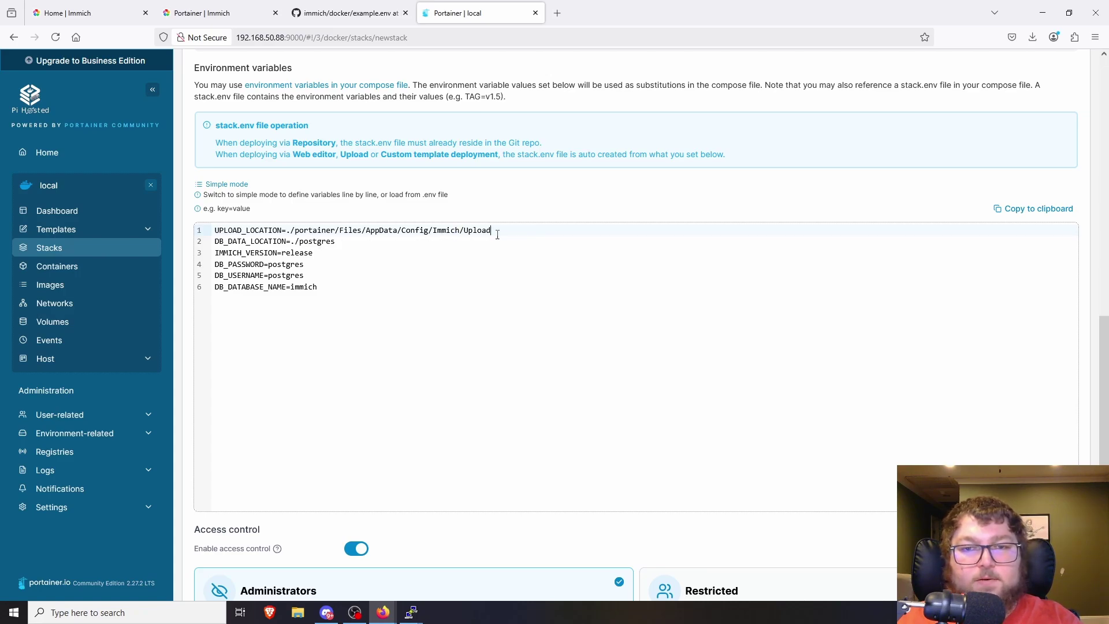
drag(341, 245, 296, 245)
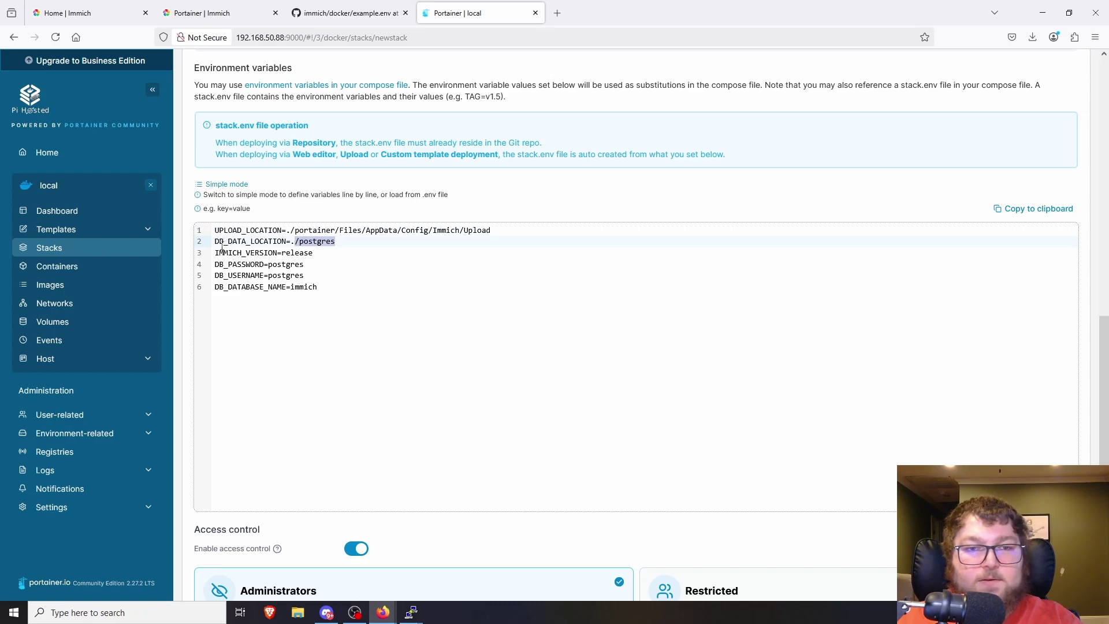
text(/portainer/Files/AppData/Config)
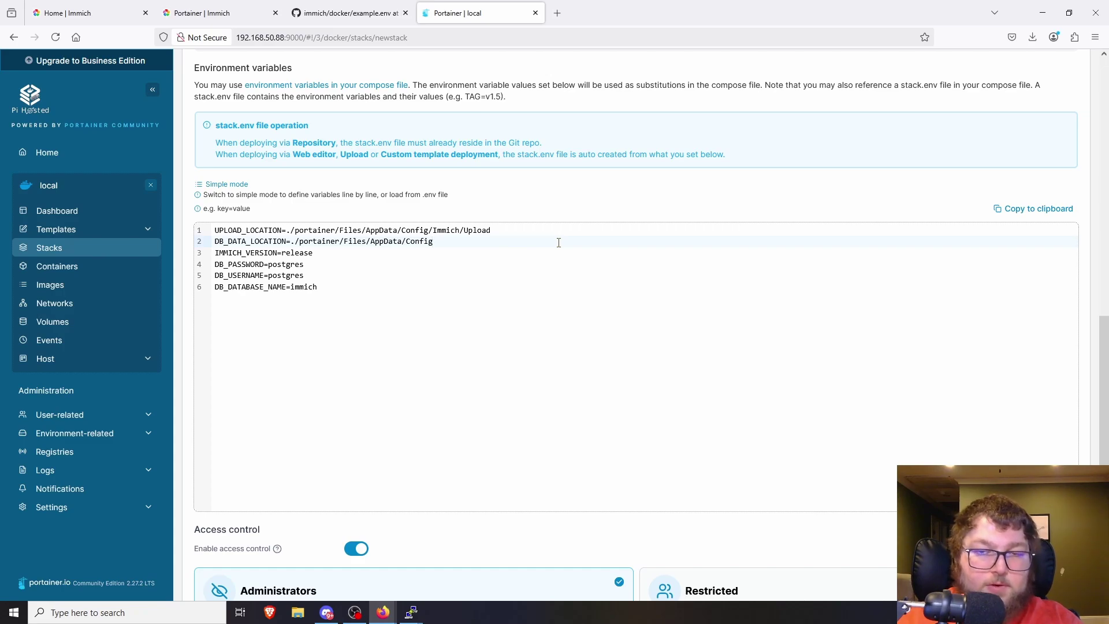
text(/Immich)
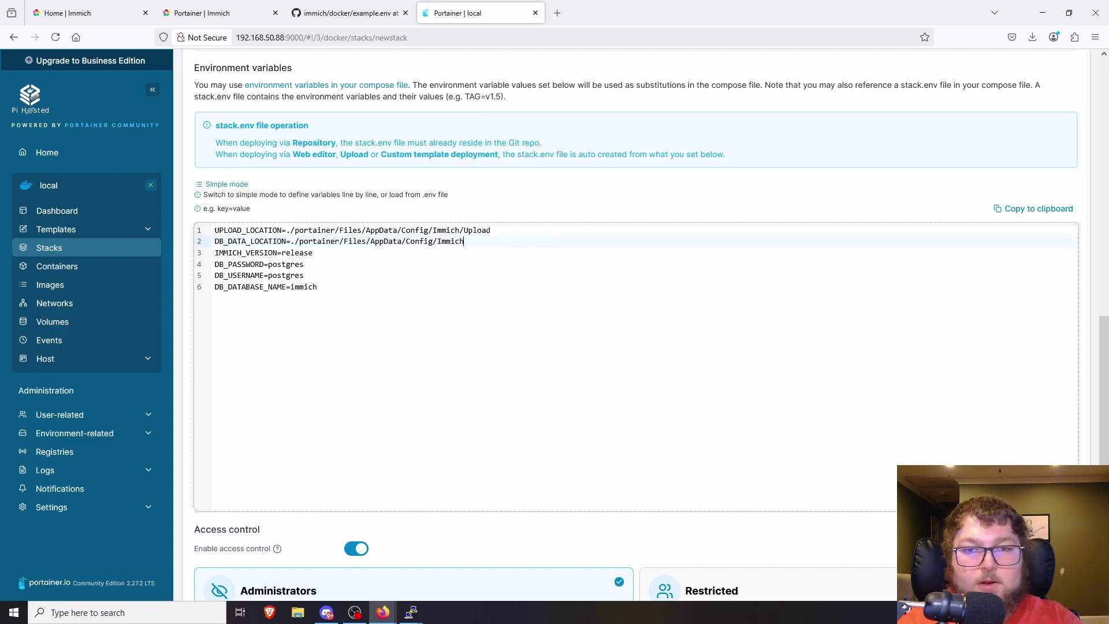
text(/DB)
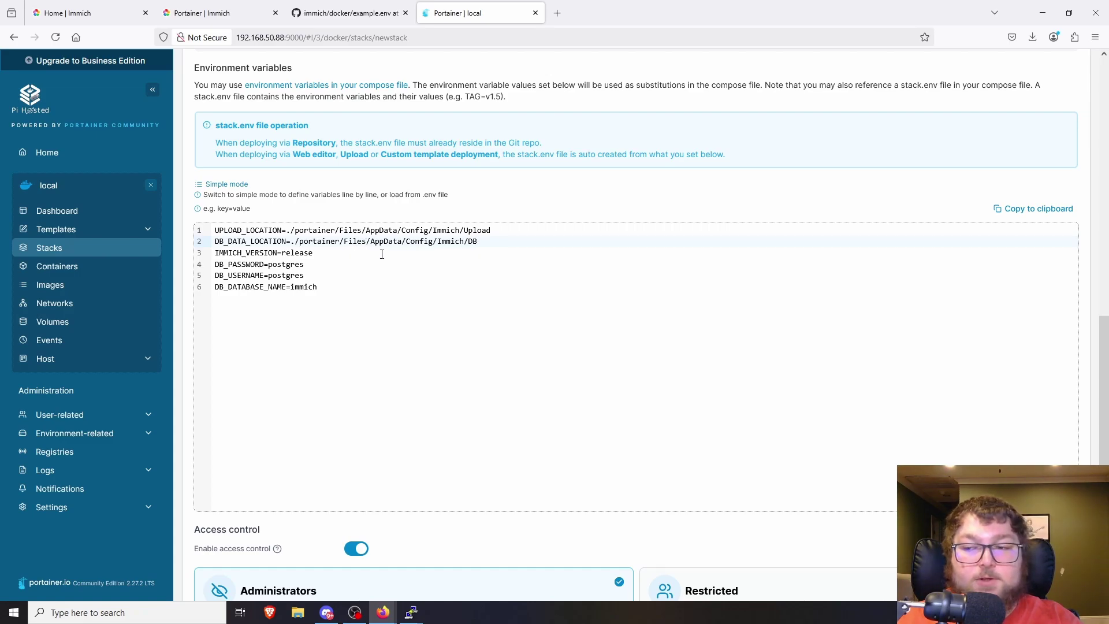
scroll(280, 266, down, 1)
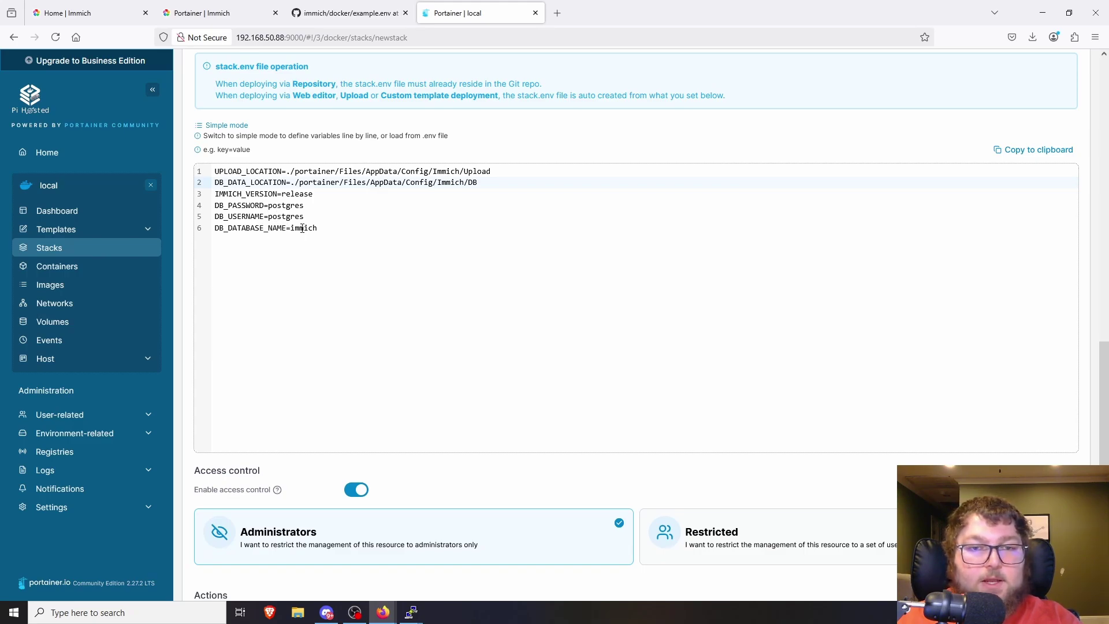
drag(337, 231, 215, 182)
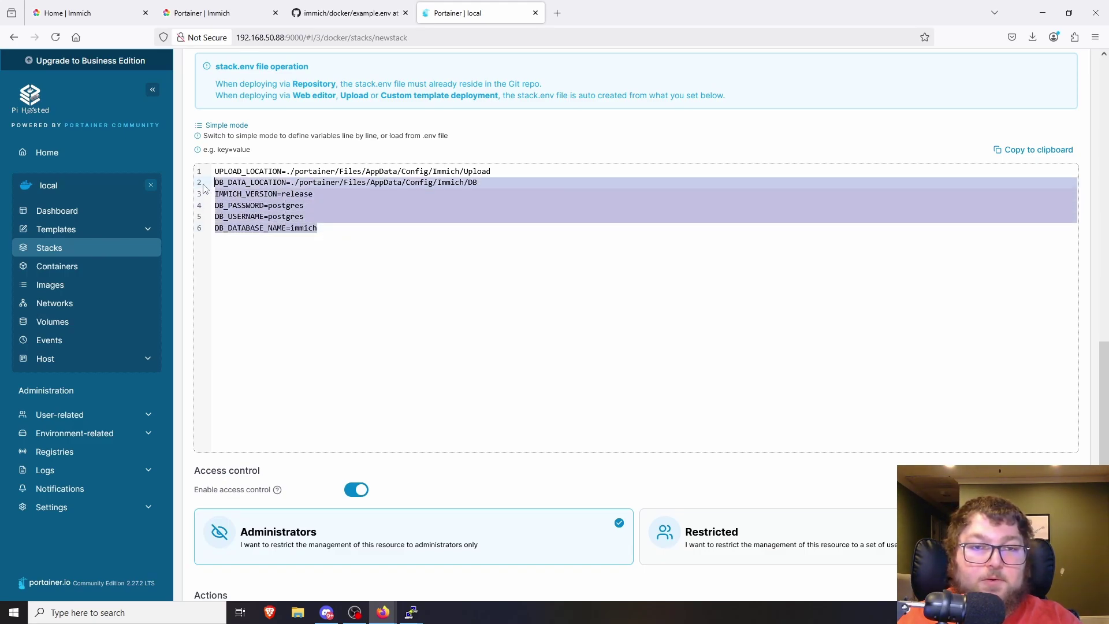
click(317, 330)
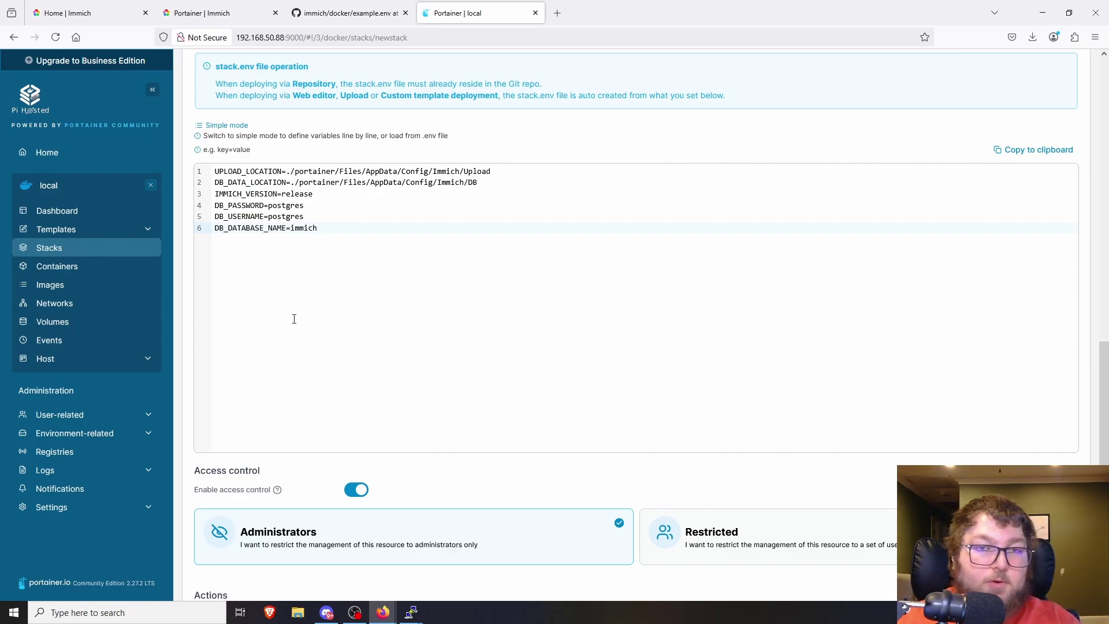
scroll(335, 276, down, 1)
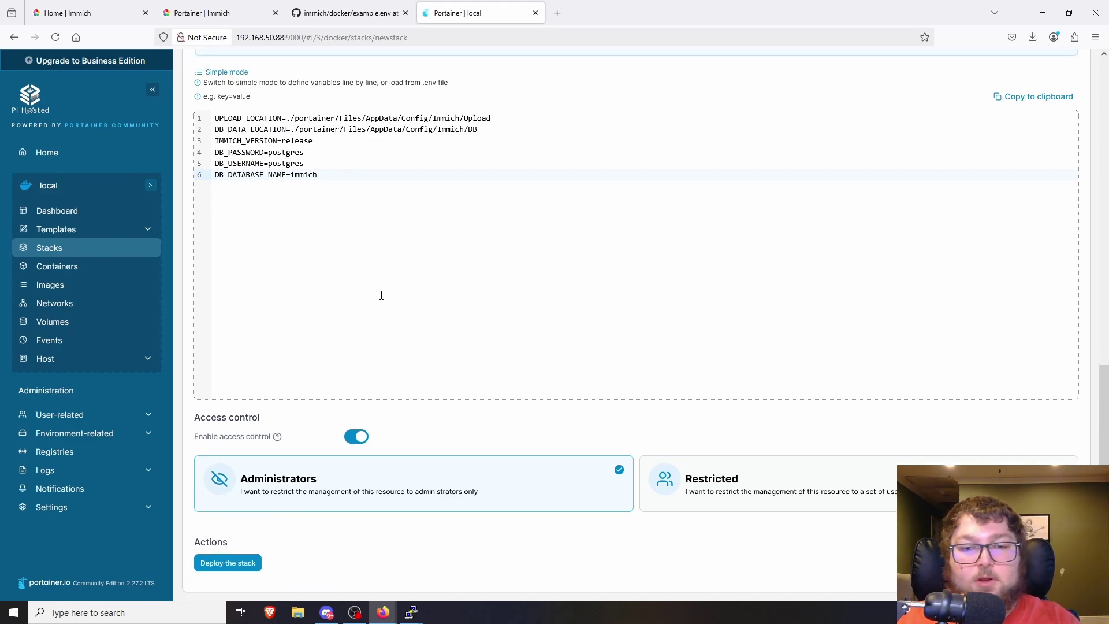
- Deploy the immich stack
click(237, 562)
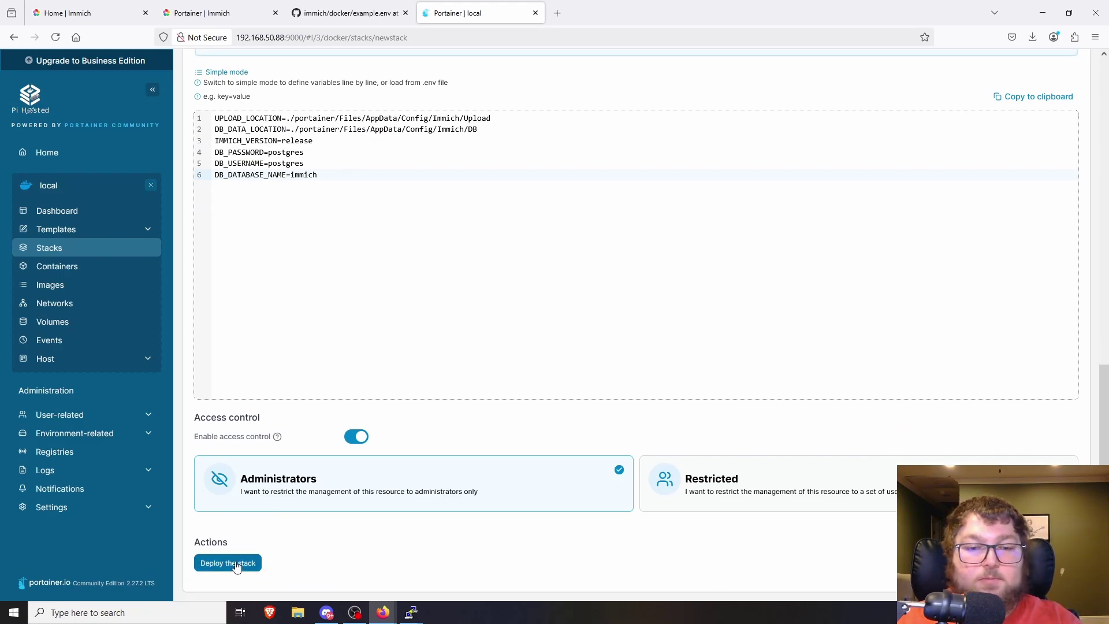
scroll(489, 321, up, 9)
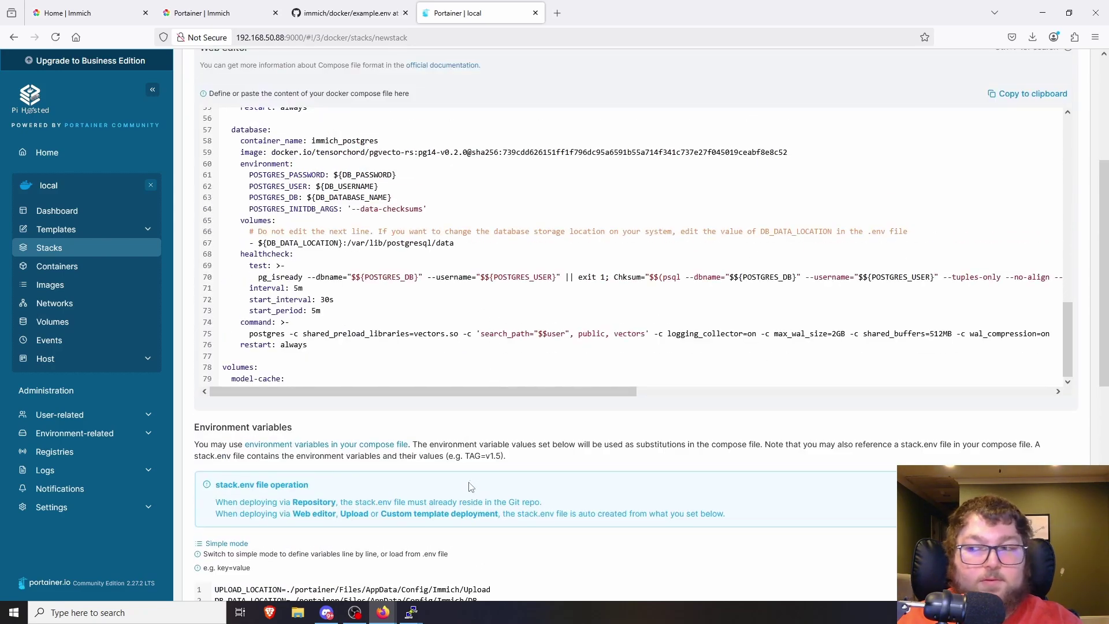
scroll(490, 411, up, 3)
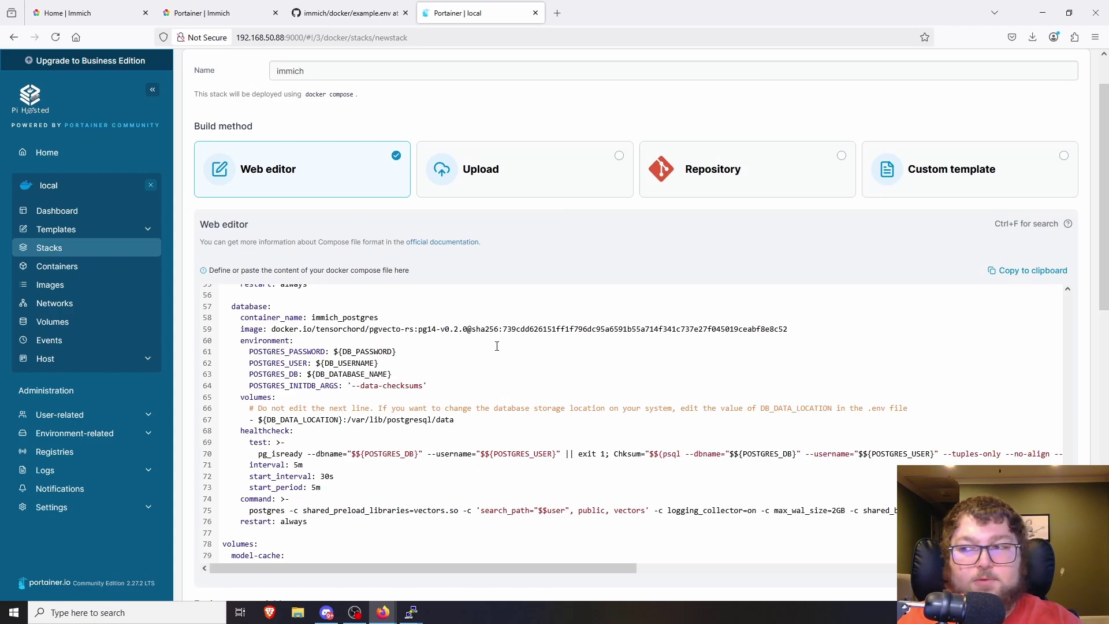
scroll(513, 304, up, 3)
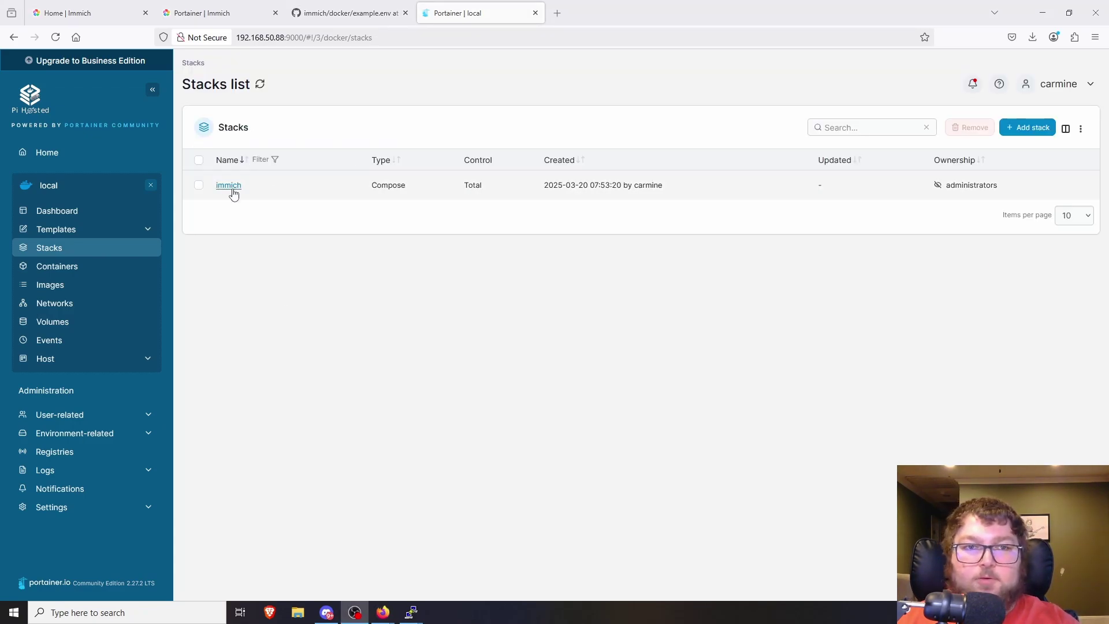
- Try the immich stack's 2283:2283 port link, then close the tab when it fails to connect
click(231, 187)
scroll(349, 277, down, 2)
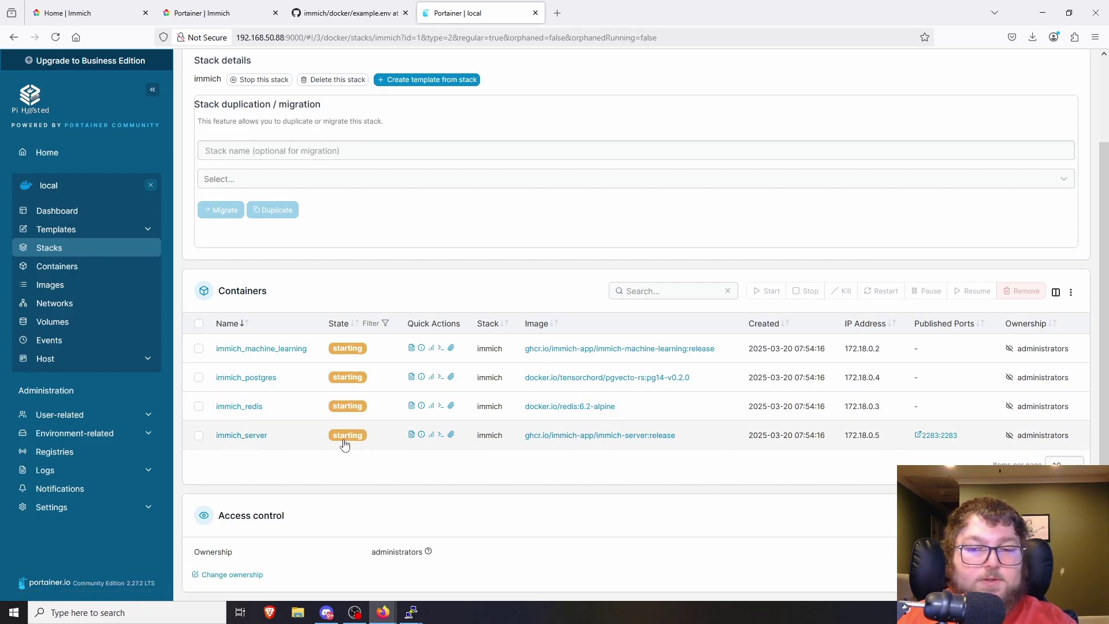
click(939, 437)
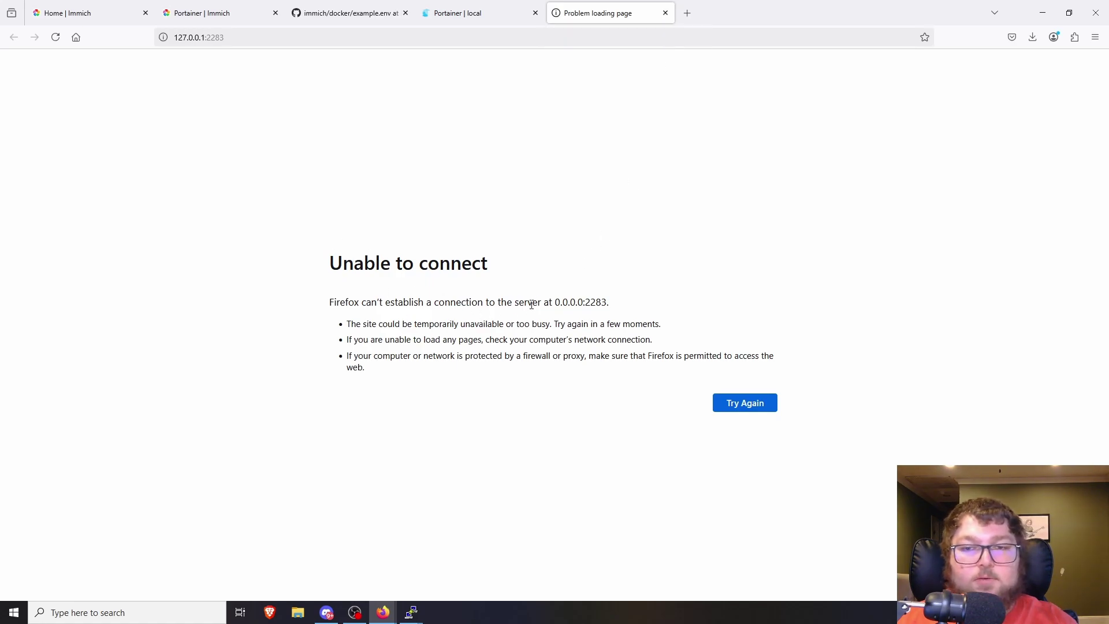
drag(552, 305, 649, 312)
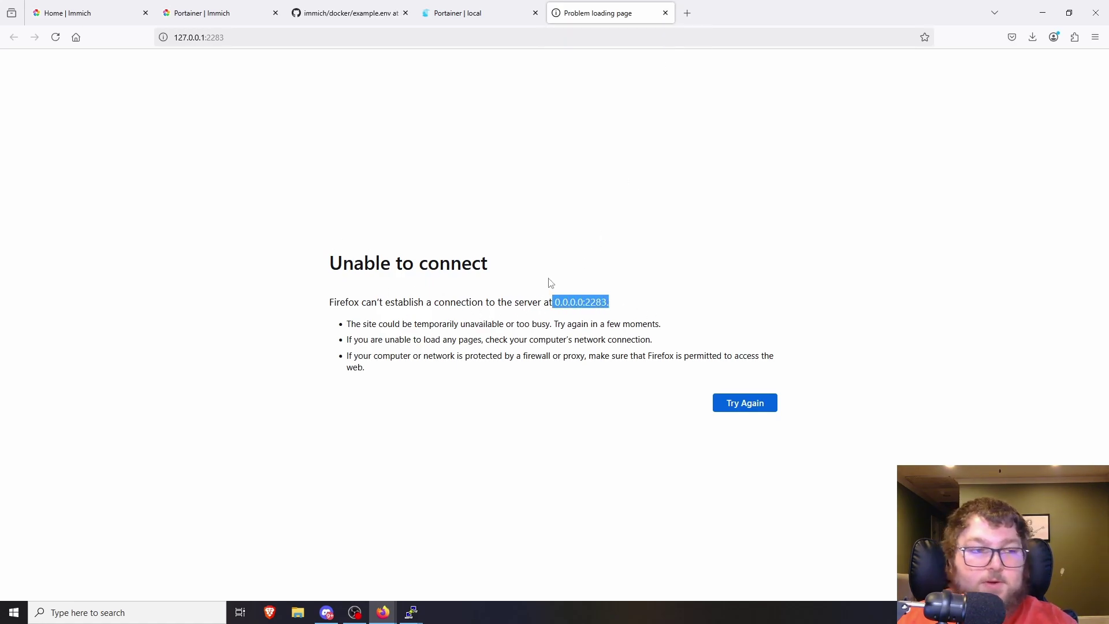
click(666, 12)
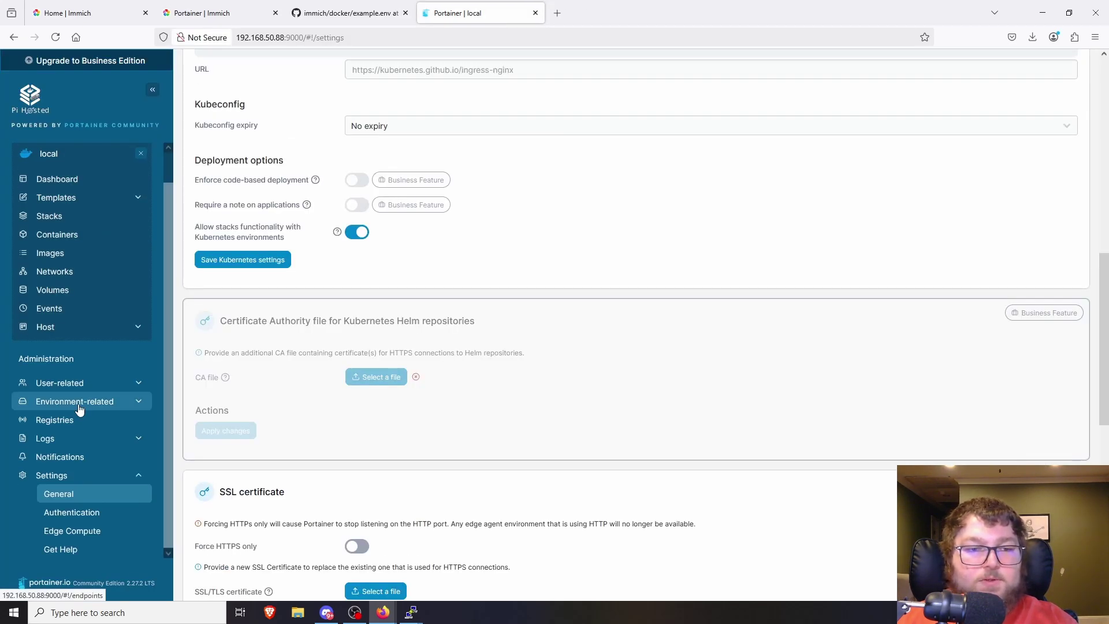
- Give the local environment Public IP 192.168.50.88 and update the environment
click(80, 405)
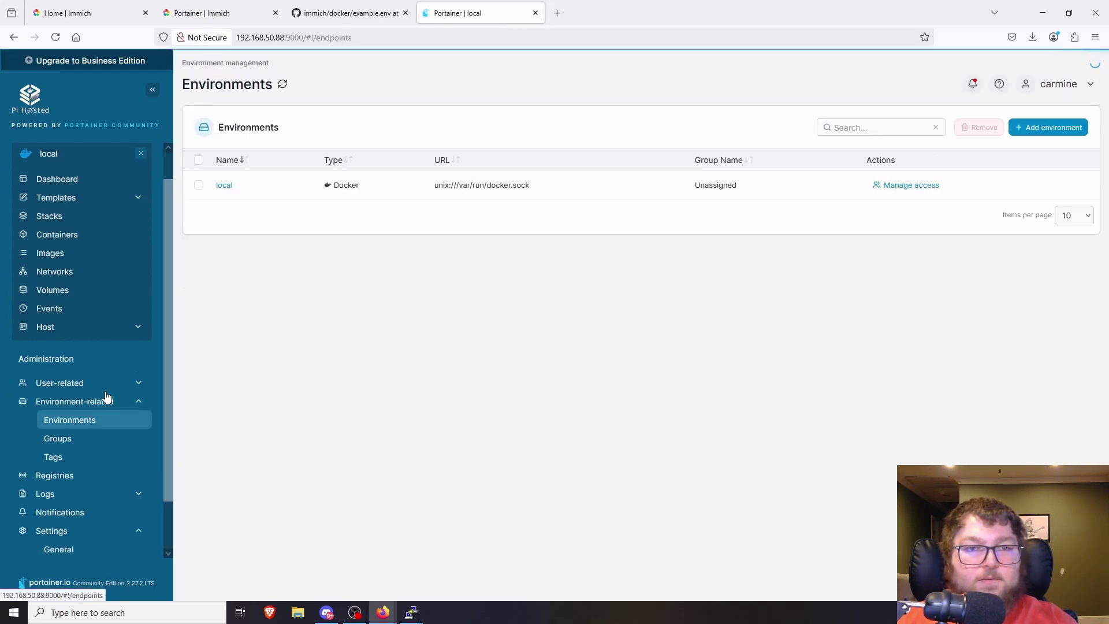
click(226, 186)
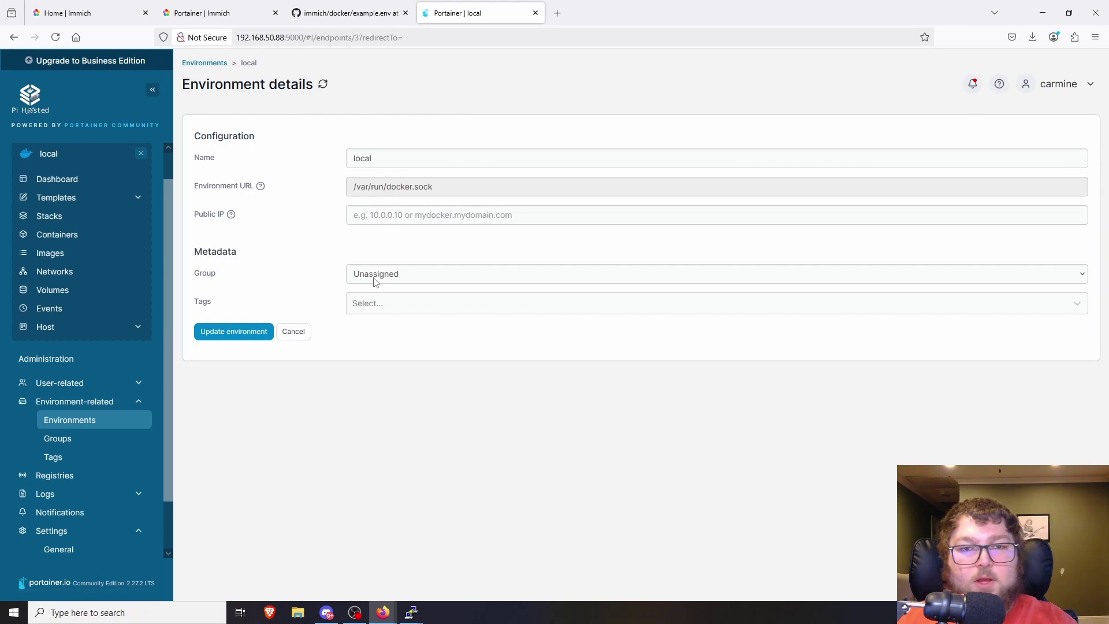
drag(206, 218, 280, 217)
click(392, 215)
text(192.168.50.88)
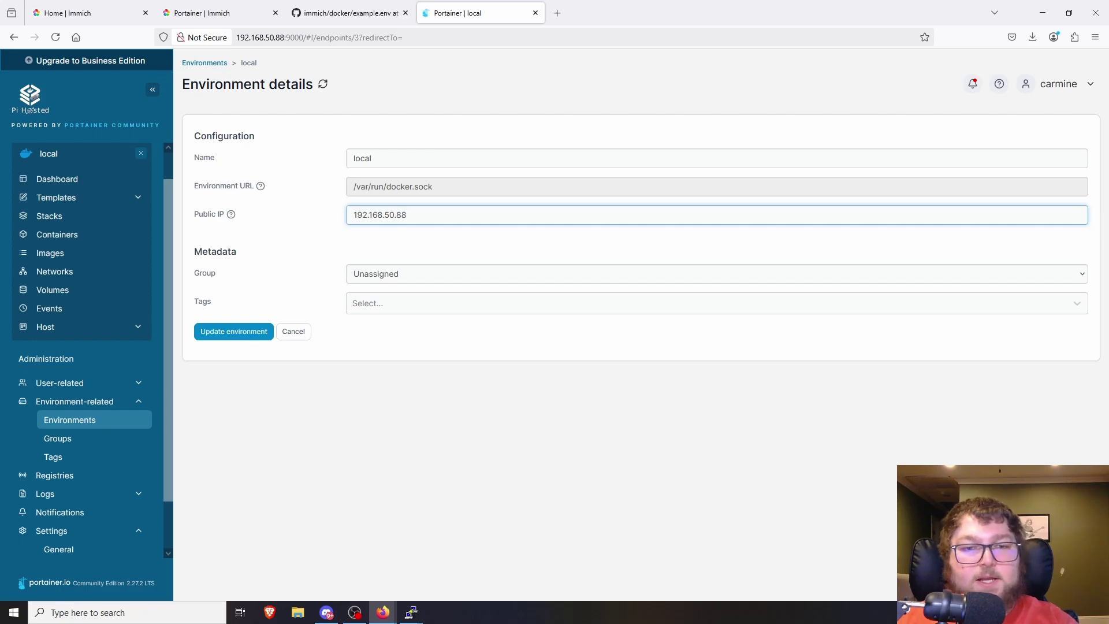
drag(237, 38, 284, 38)
click(231, 331)
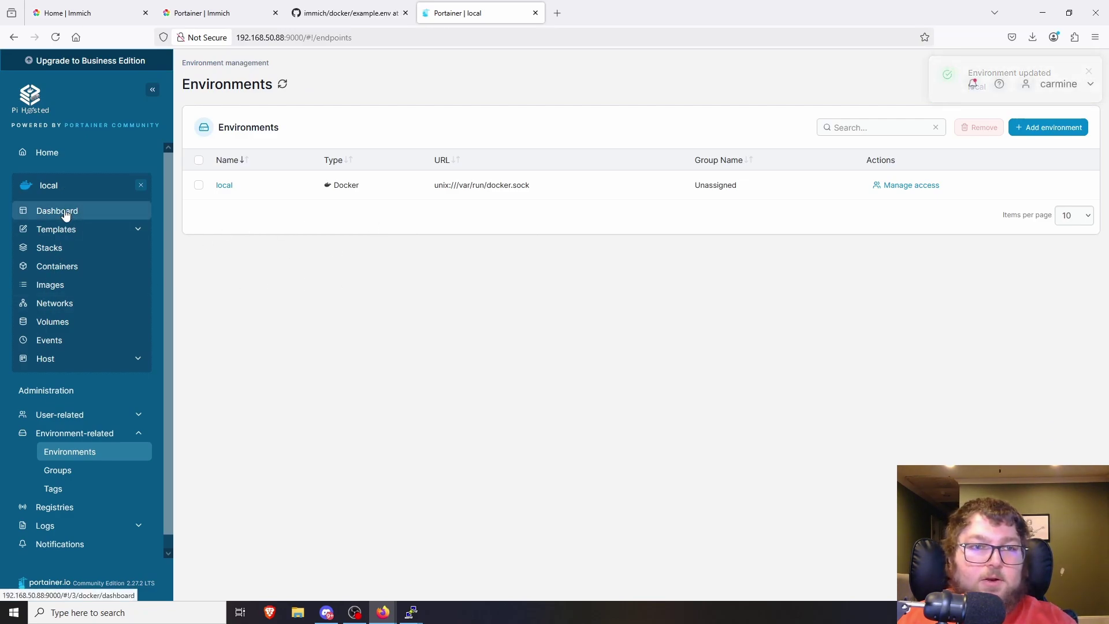
- Confirm the four immich containers are healthy and open immich_server's port 2283 at 192.168.50.88
click(100, 183)
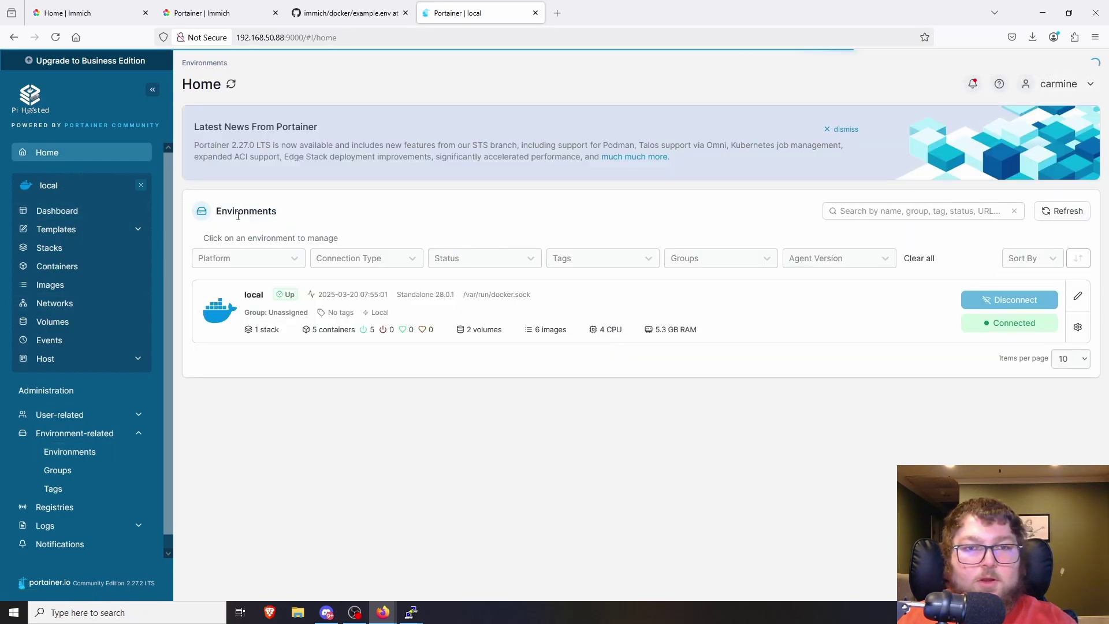
click(485, 303)
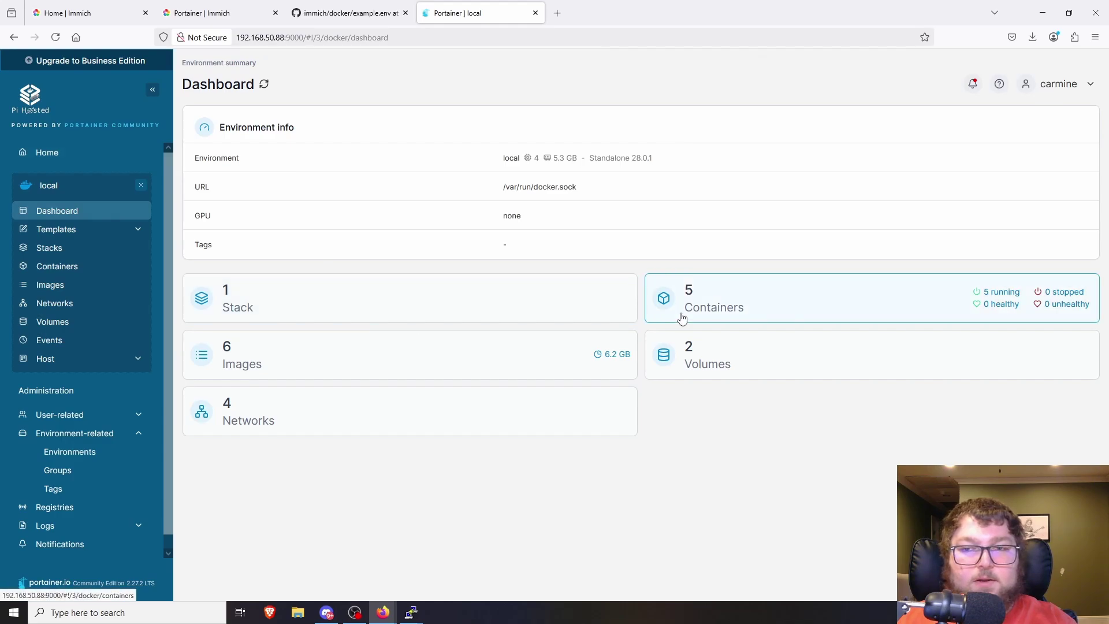
click(683, 314)
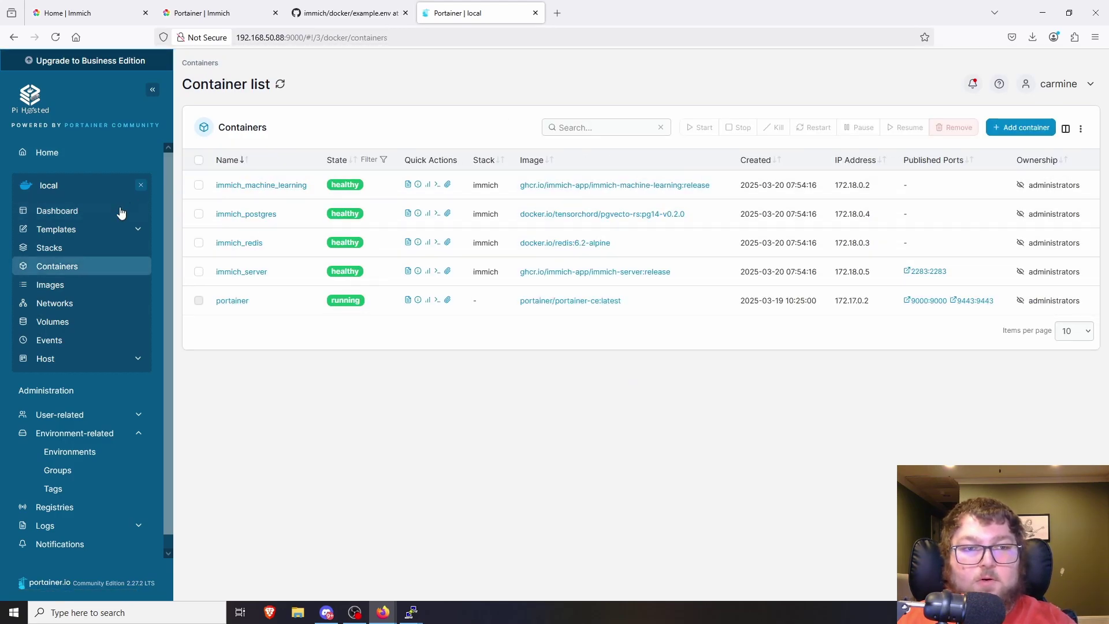
click(67, 248)
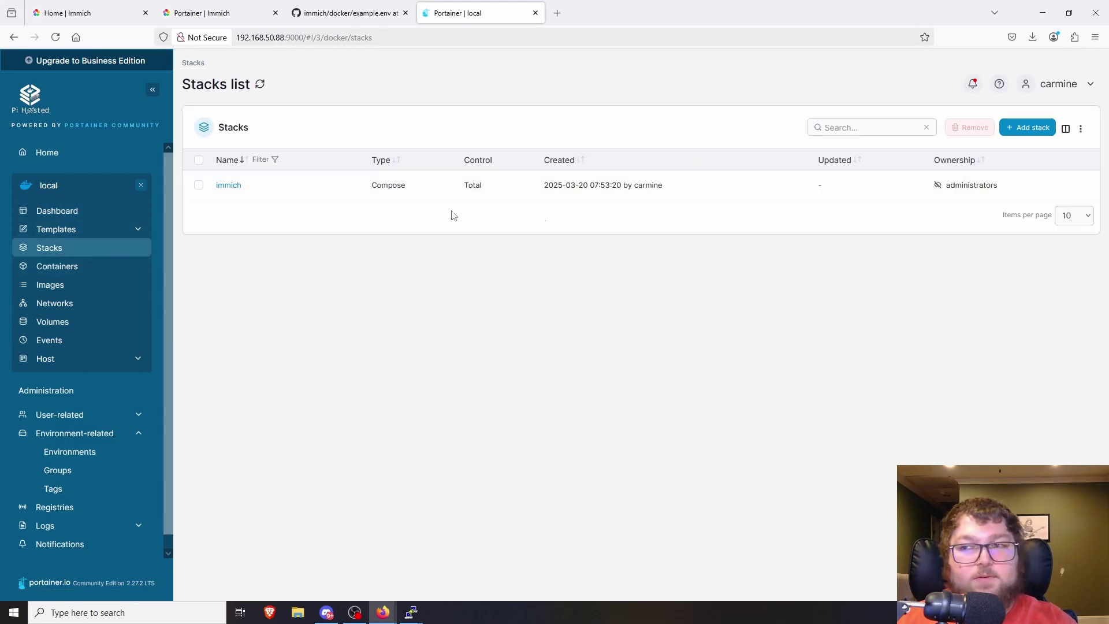
click(76, 214)
click(670, 304)
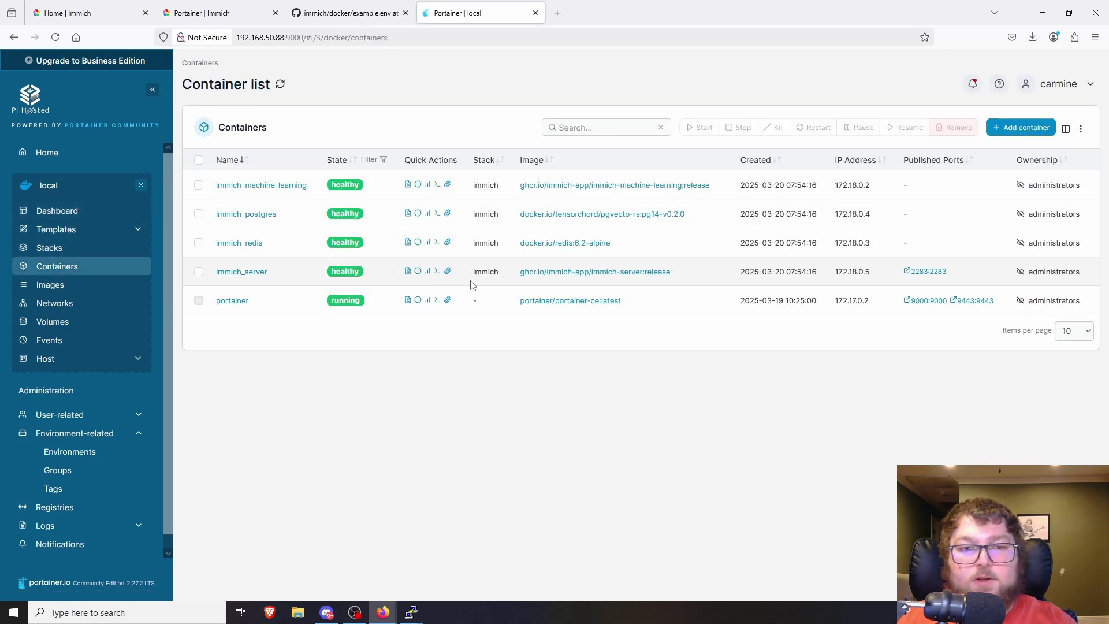
click(927, 271)
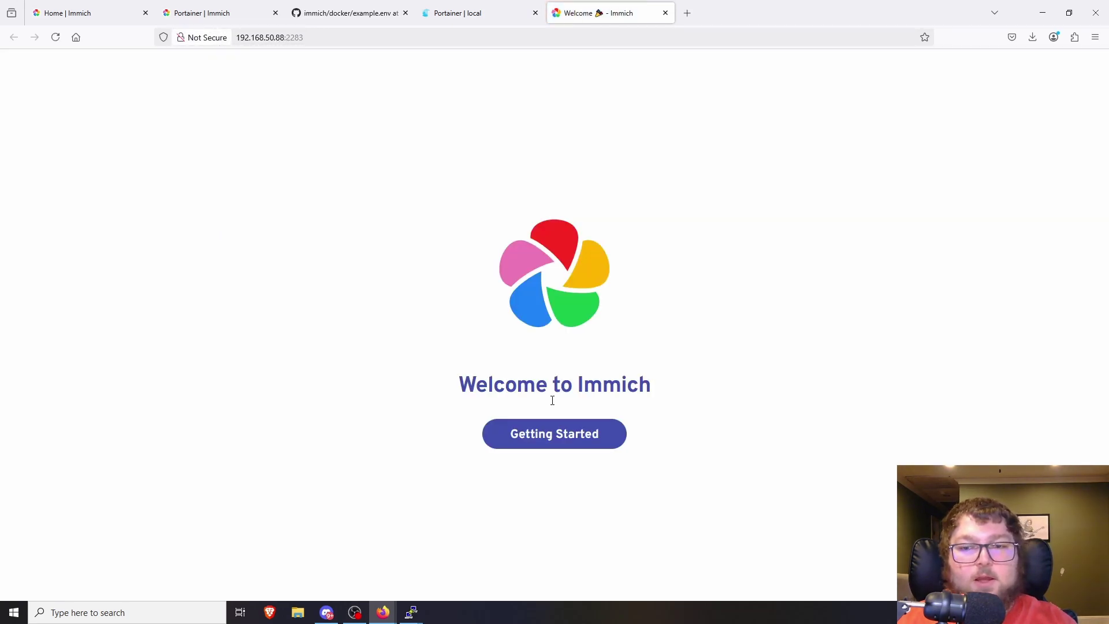
- Start Immich's first-time setup and sign in with the admin account's email and password
click(576, 442)
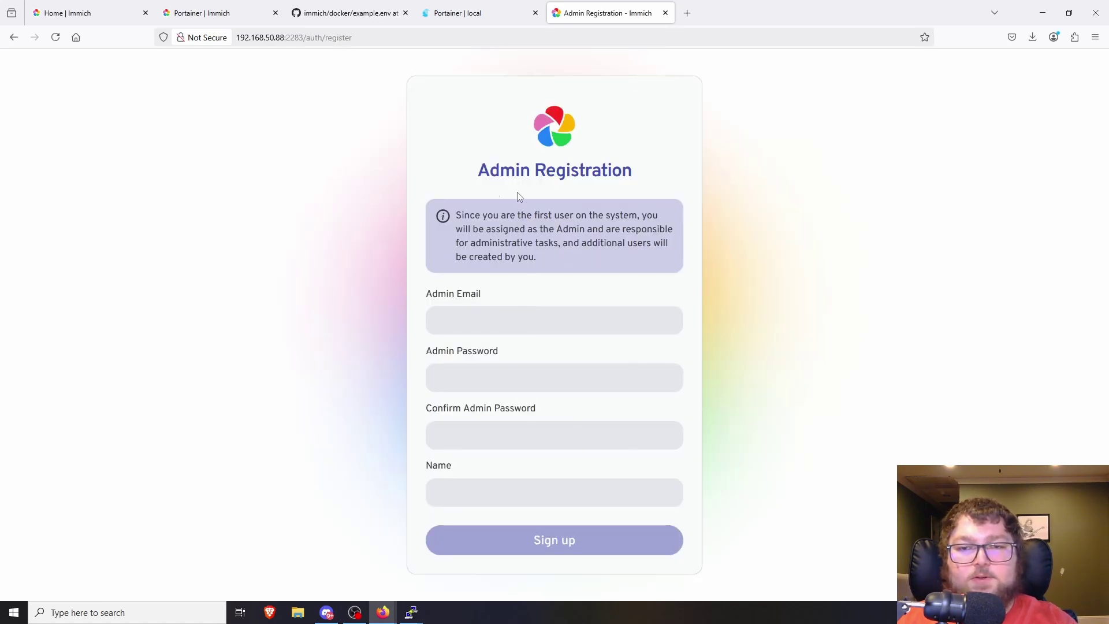
click(516, 334)
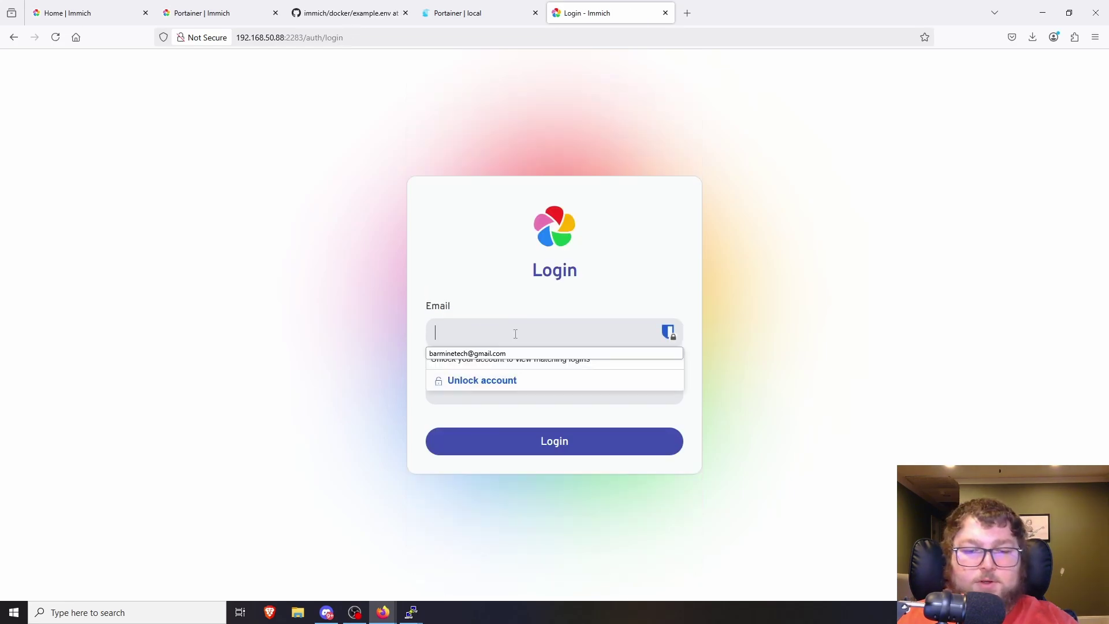
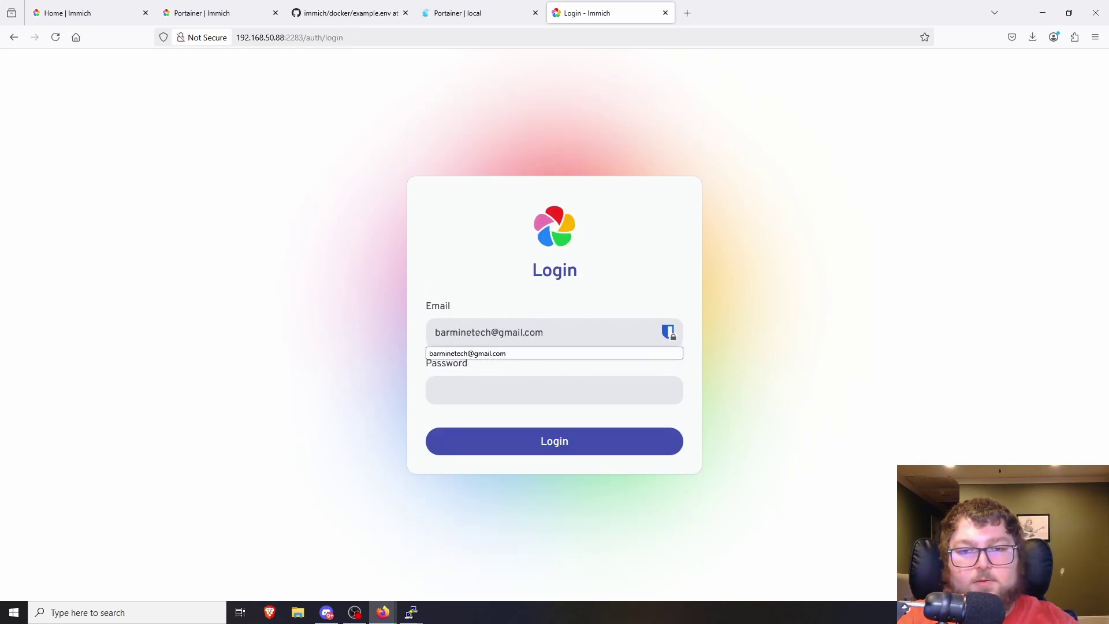
click(520, 390)
text(***)
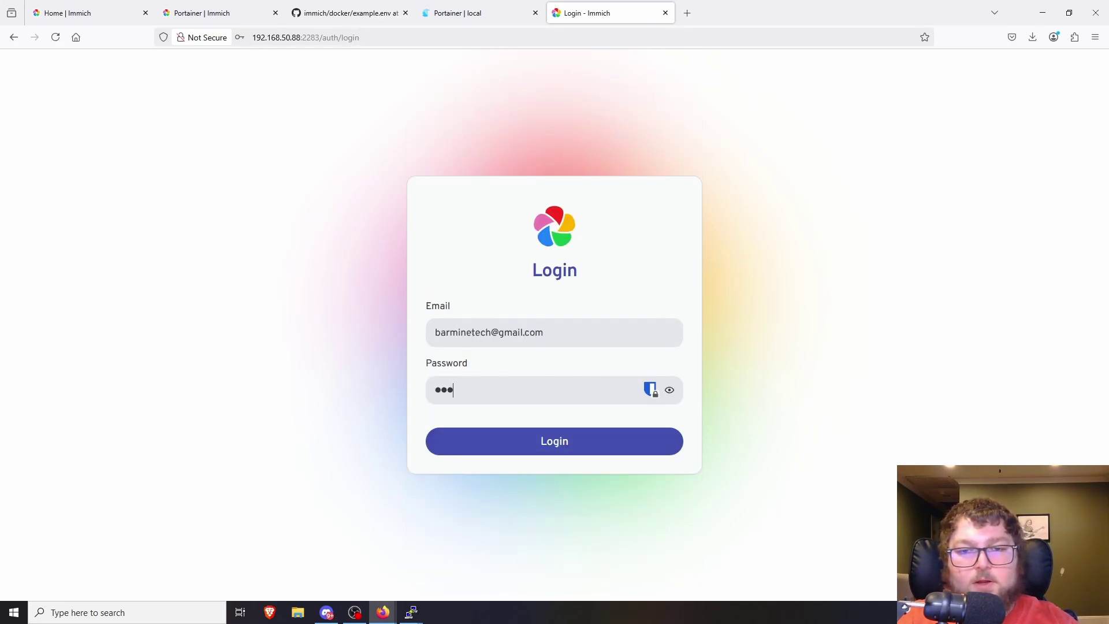
text(******)
key(Return)
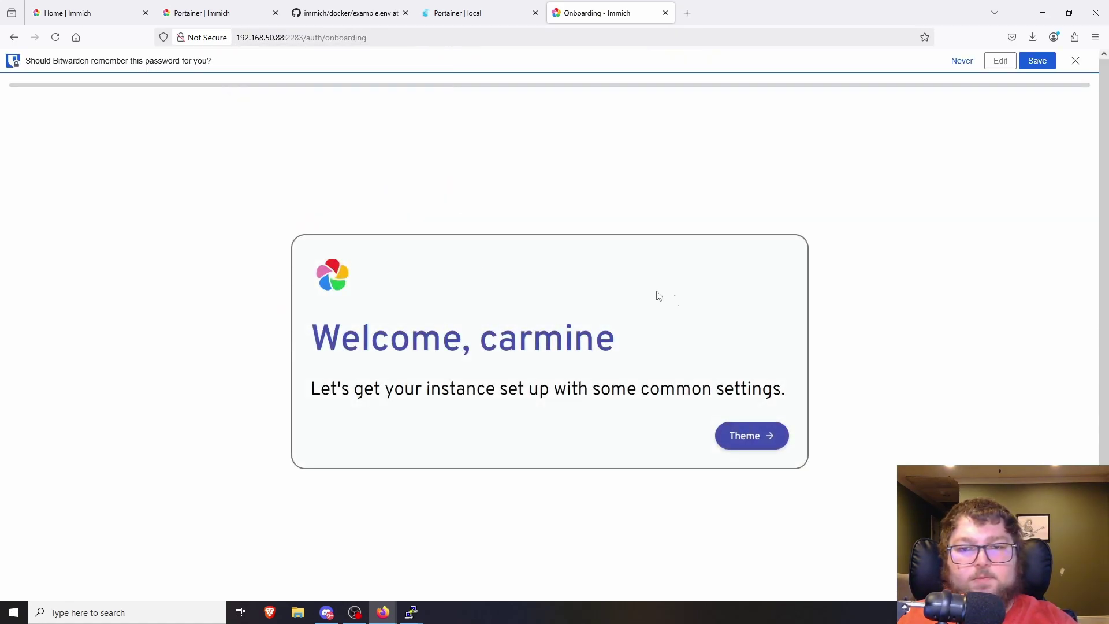
- Dismiss the password-save prompt and choose the Dark colour theme for Immich
click(1076, 61)
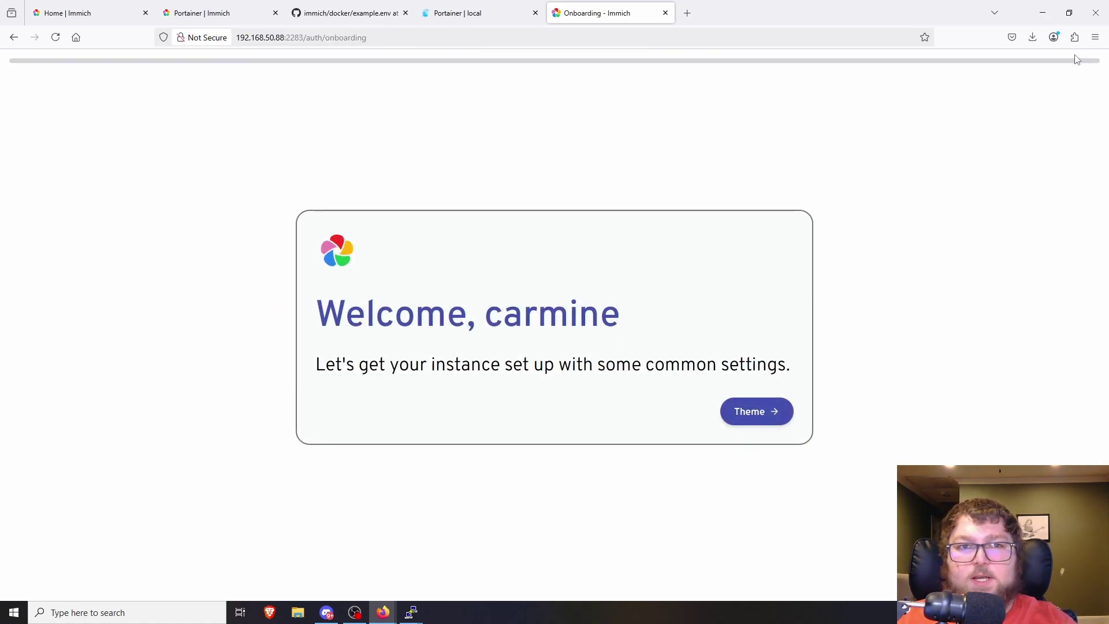
click(748, 420)
click(674, 344)
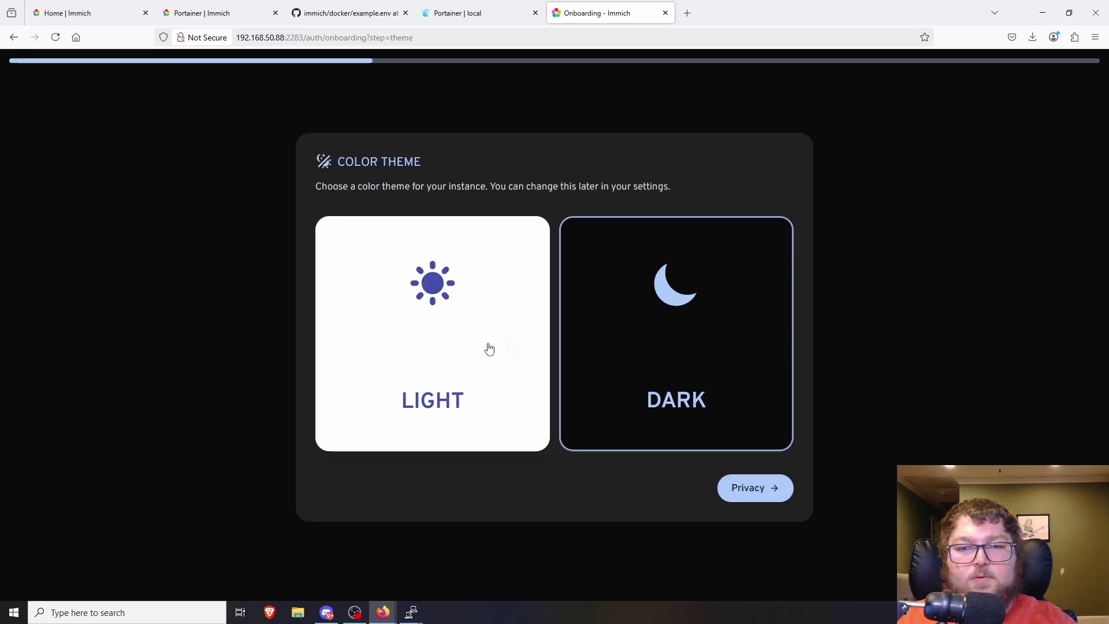
click(497, 379)
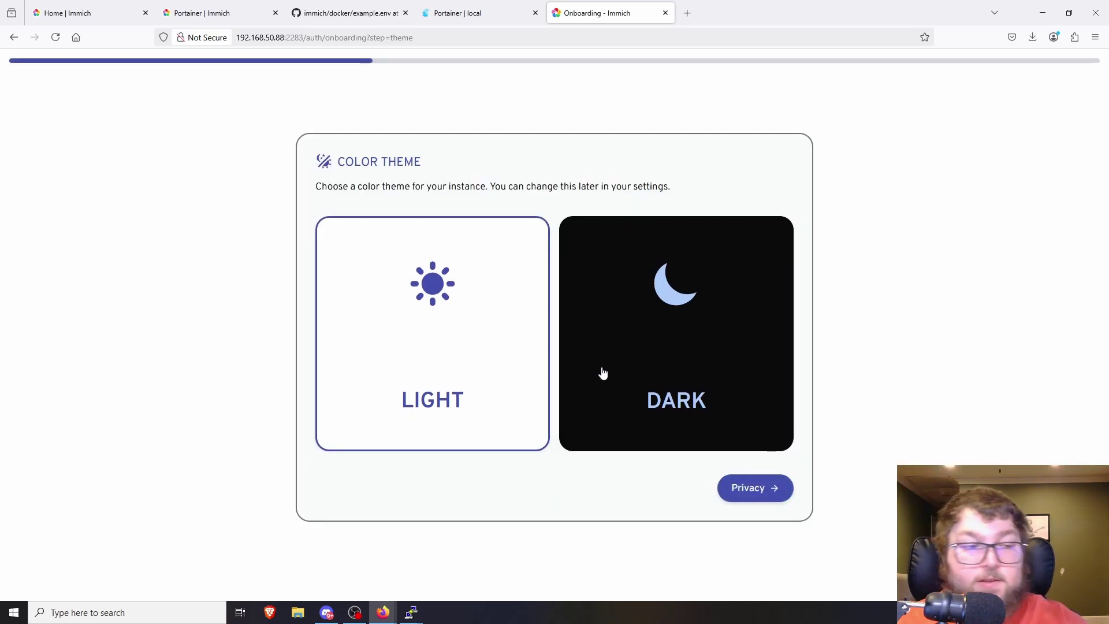
click(687, 384)
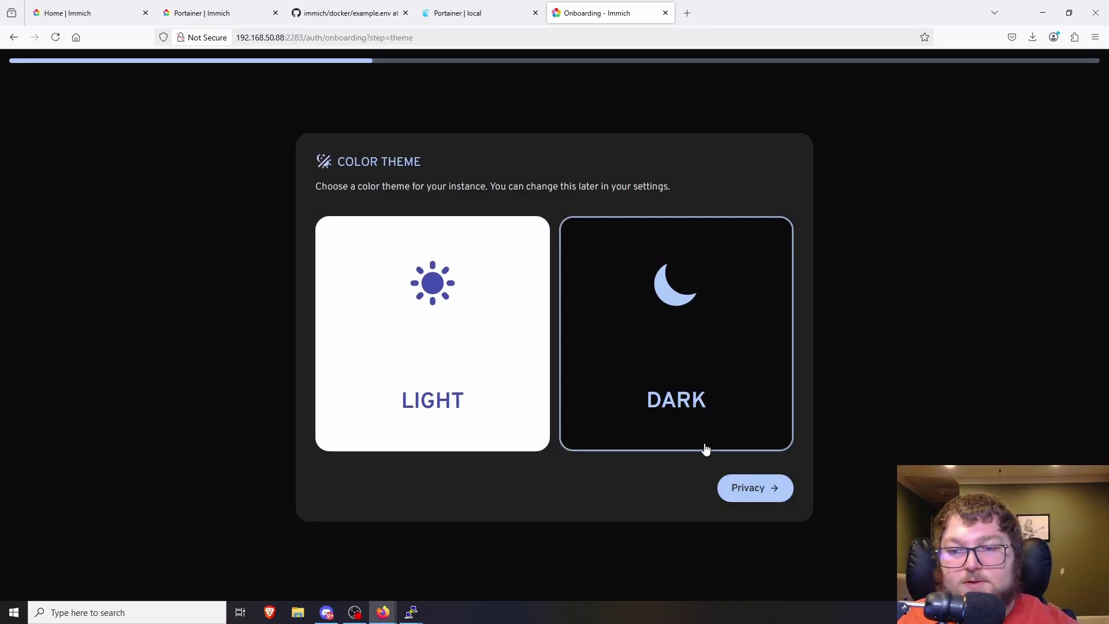
- Step through the Privacy and Storage Template settings and finish onboarding
click(752, 492)
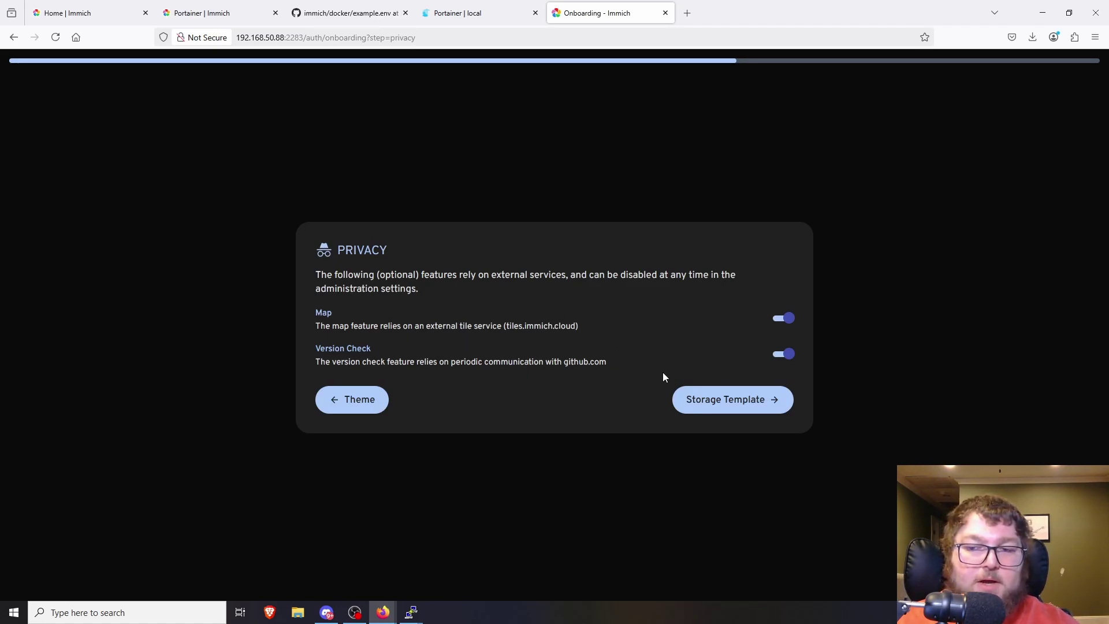
click(736, 397)
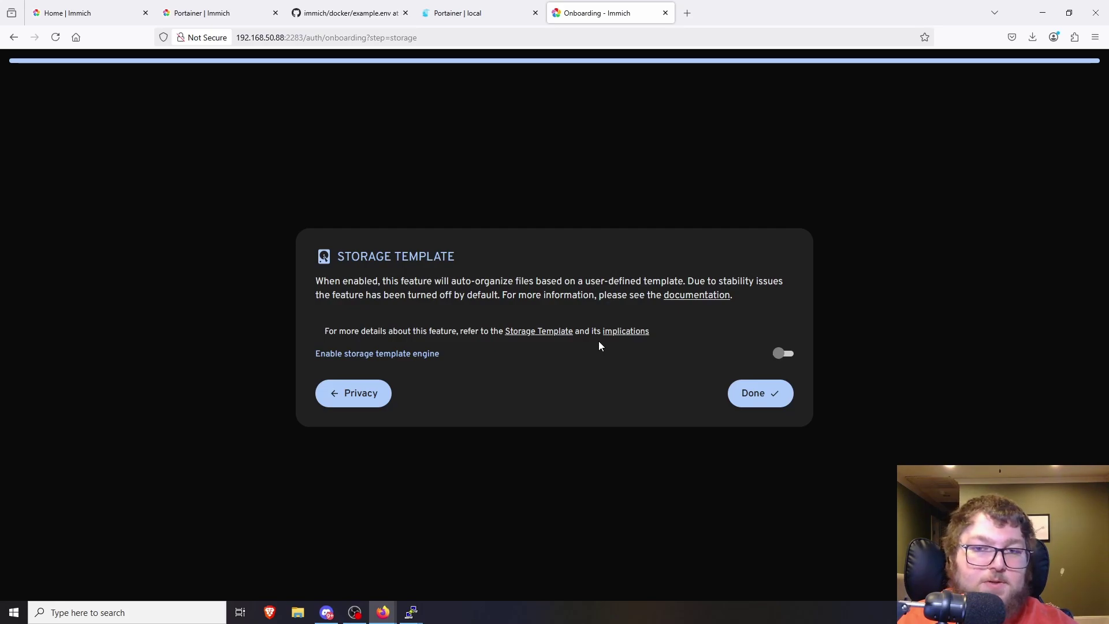
click(748, 399)
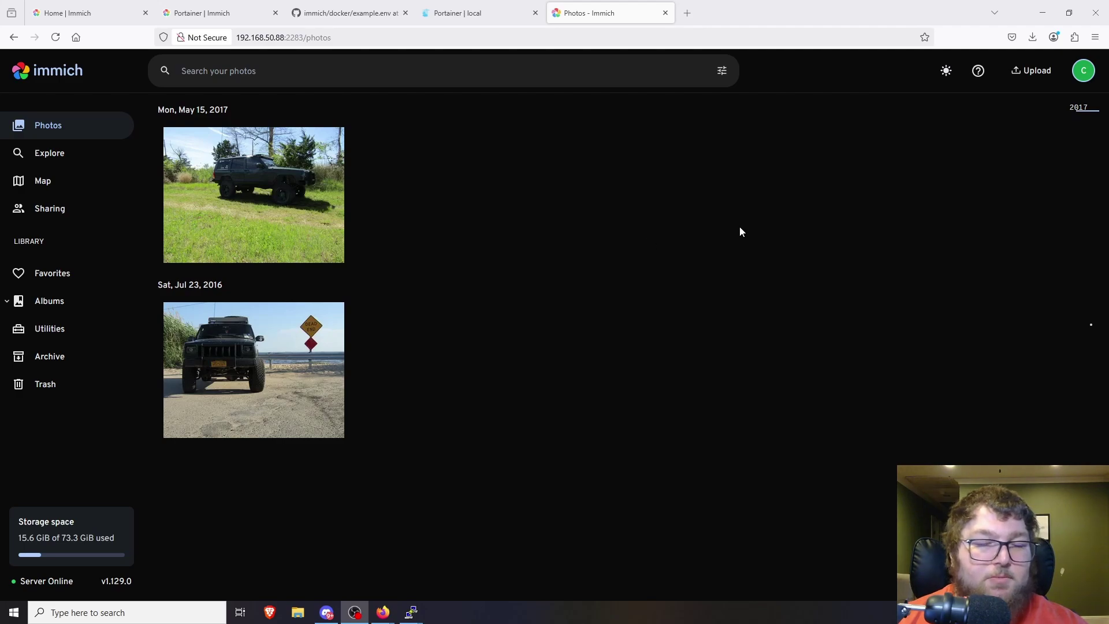
- Upload an image from the Pics for phone folder into the Immich library
click(1026, 72)
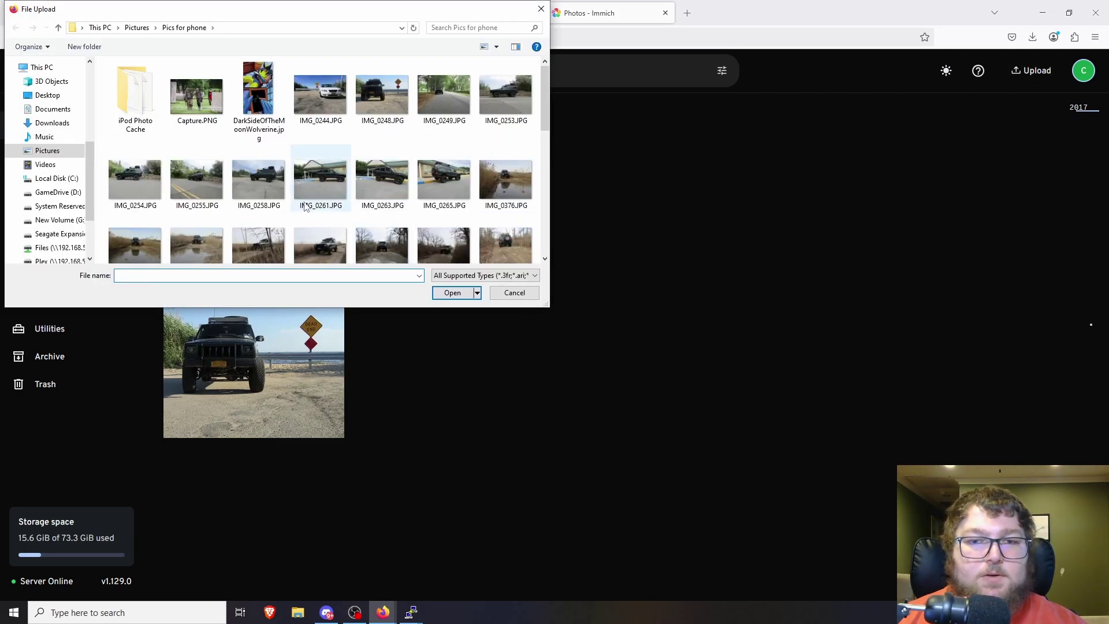
scroll(193, 201, down, 10)
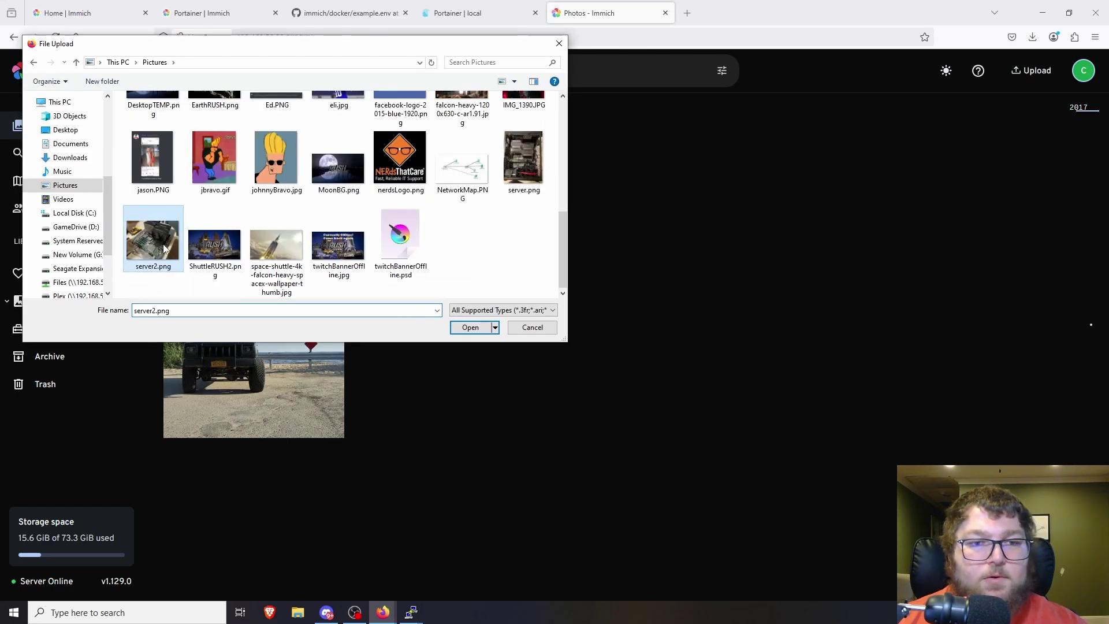
key(Return)
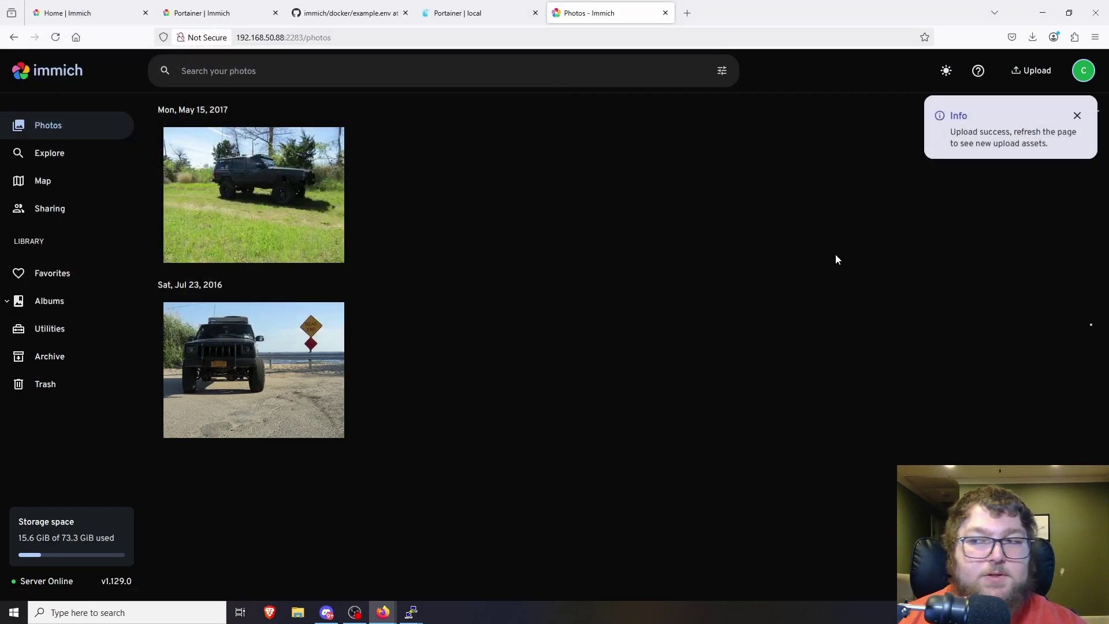
- Reload the timeline, then view the Feb 17, 2023 motherboard photo and both Jeep photos full-size
click(1007, 130)
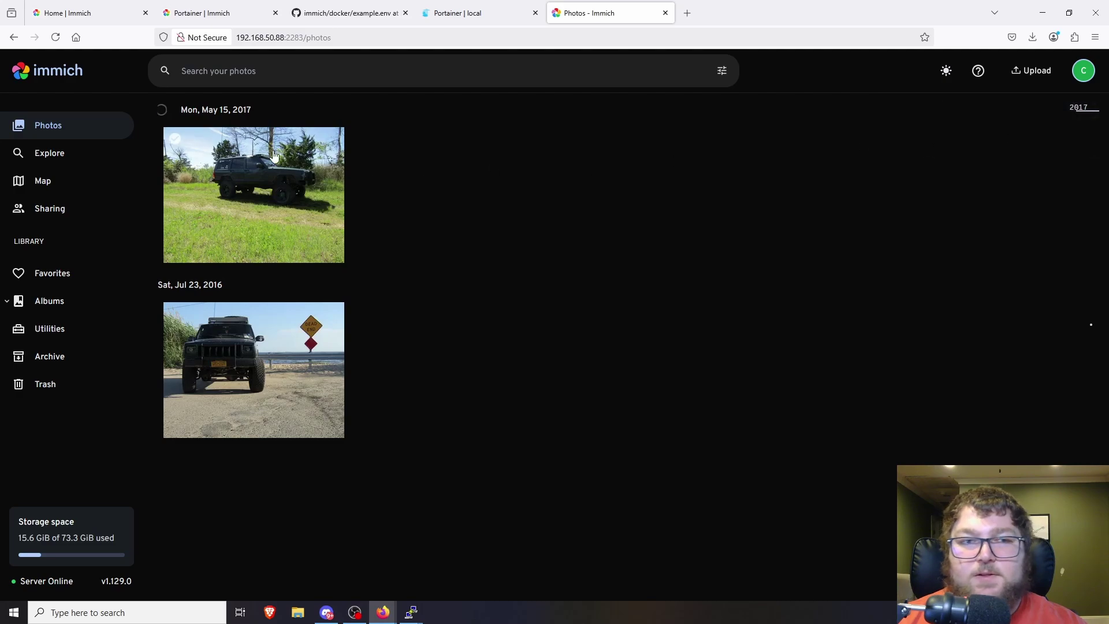
click(55, 37)
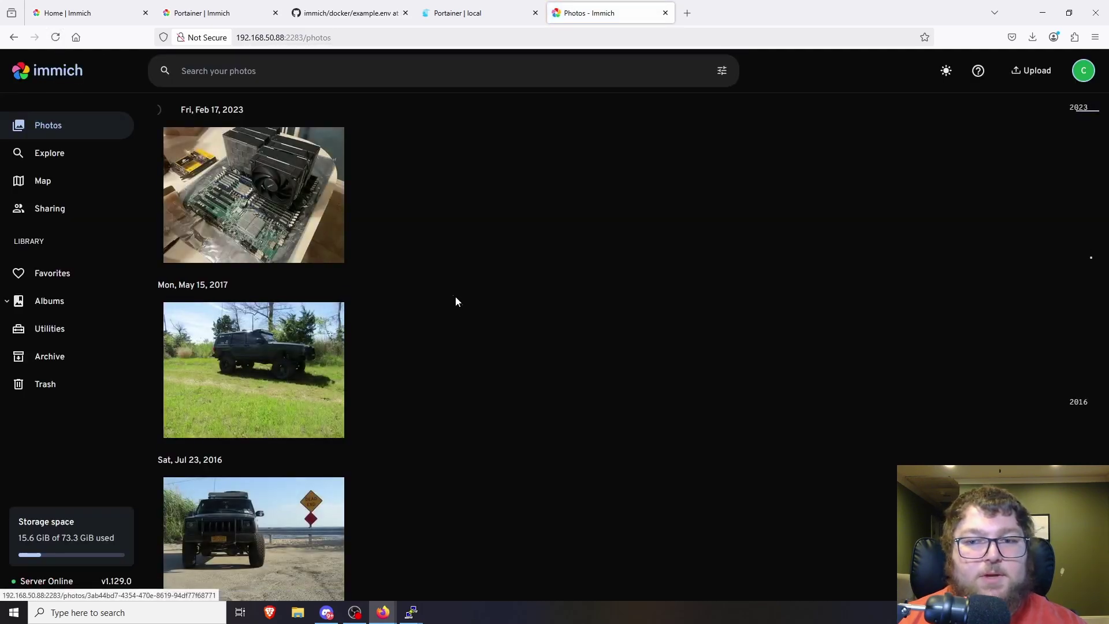
click(267, 231)
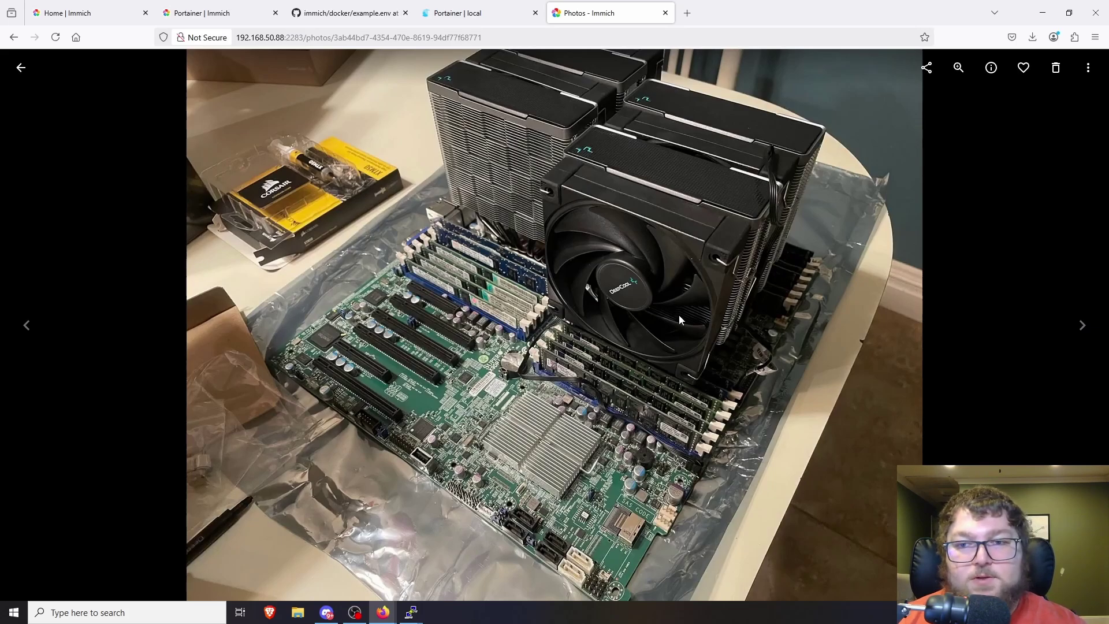
click(1082, 326)
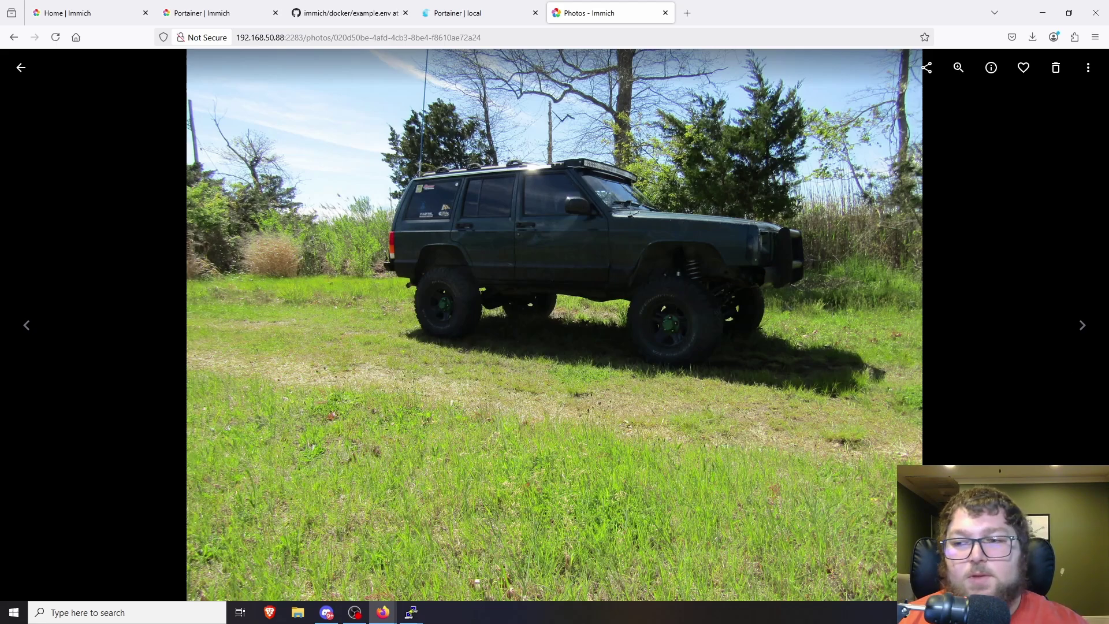
click(1083, 327)
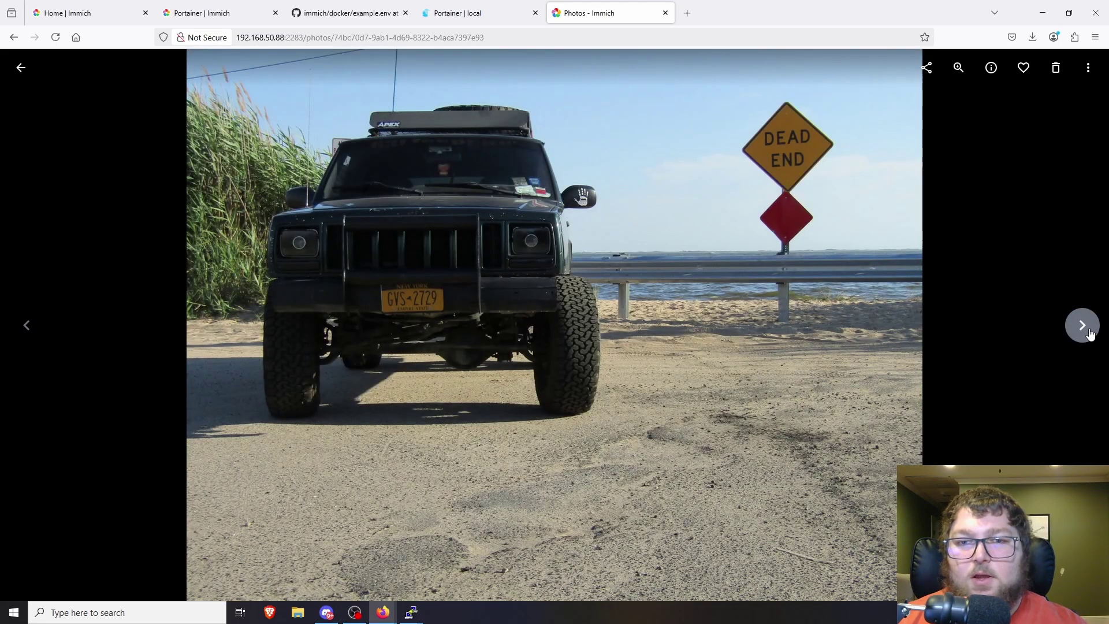
click(21, 67)
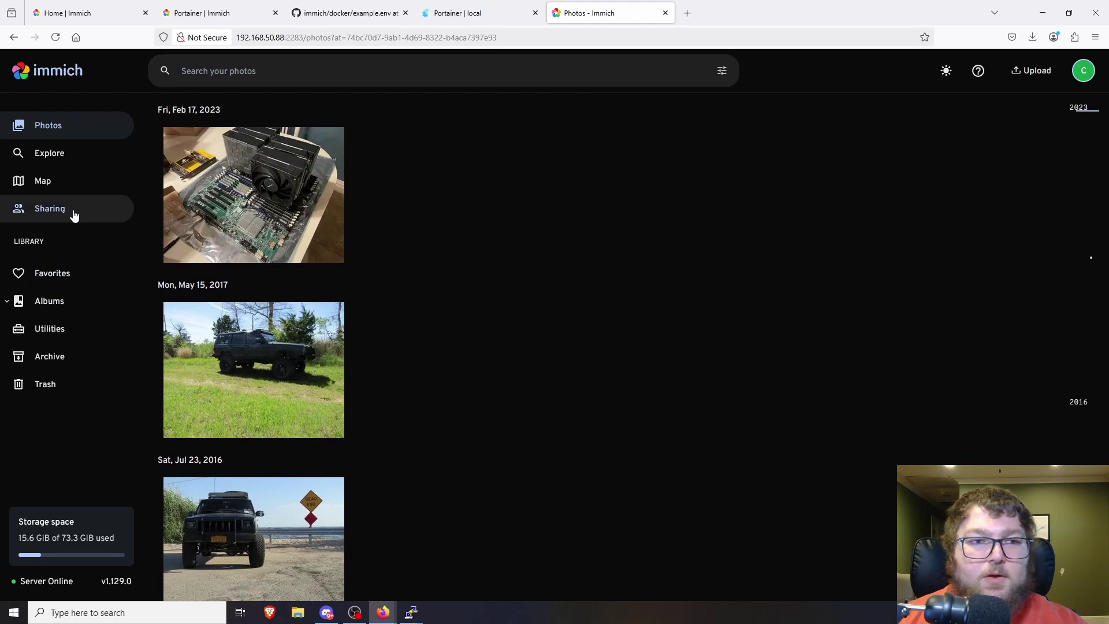
- Open the Map page and pan the world map toward Europe and Asia
click(67, 187)
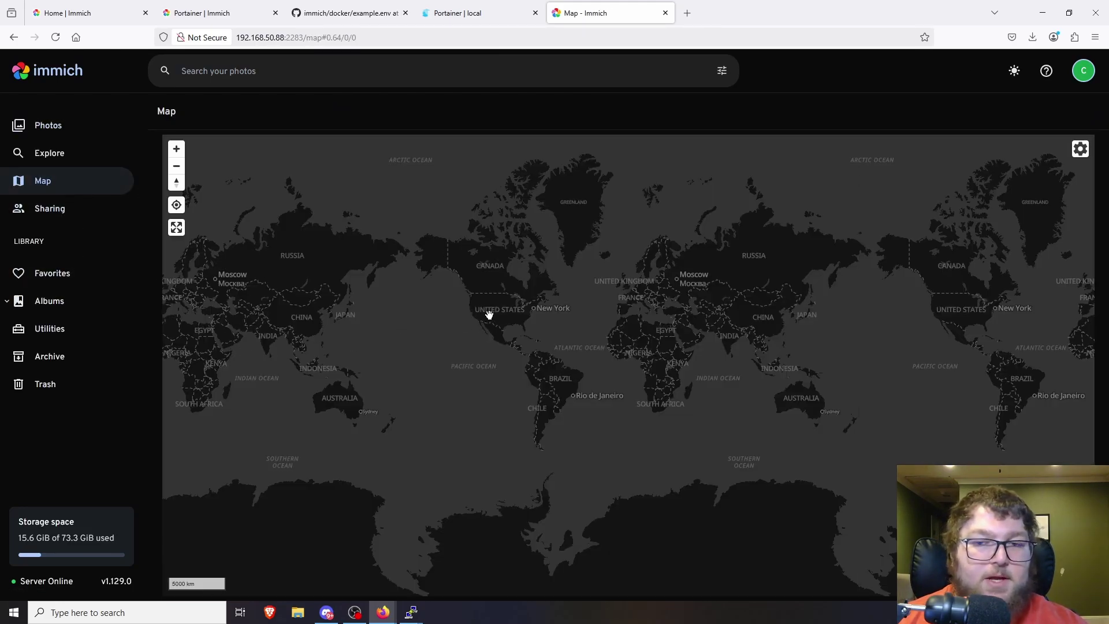
scroll(489, 315, up, 8)
scroll(586, 347, down, 4)
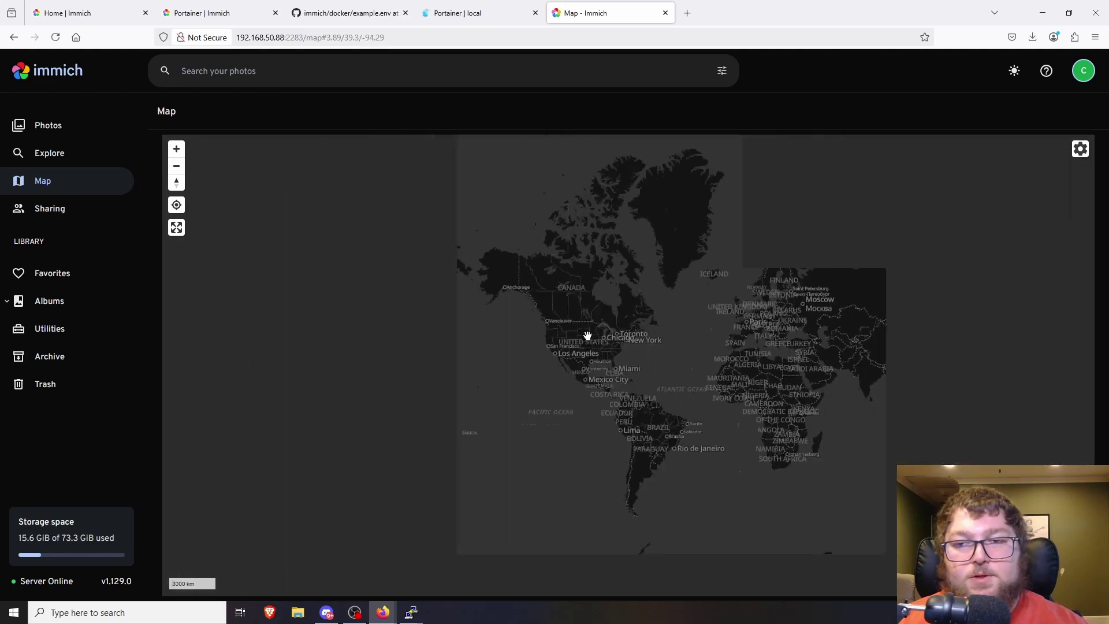
scroll(587, 336, down, 5)
drag(622, 296, 808, 297)
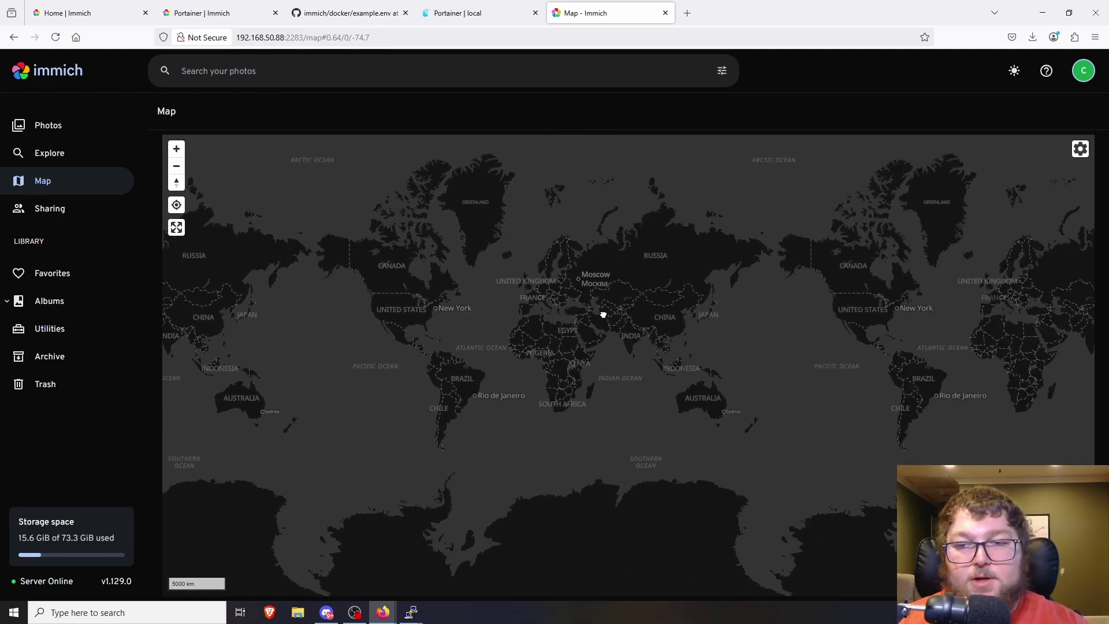
drag(603, 315, 552, 316)
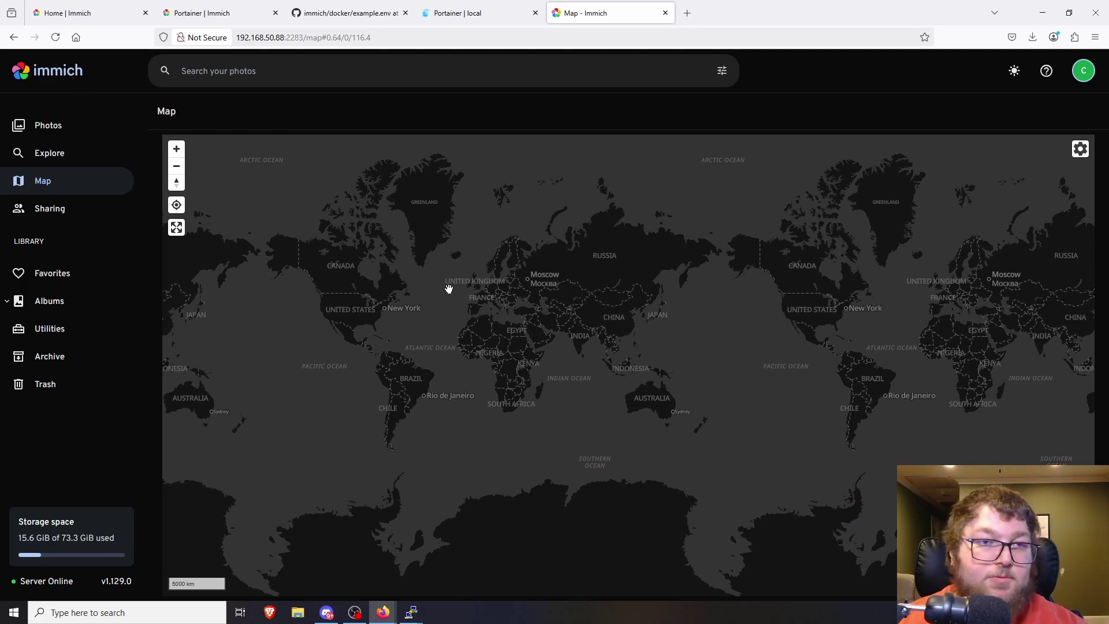
- Visit the Photos, Explore, Sharing, Albums and Utilities pages, then check for duplicate photos
click(69, 133)
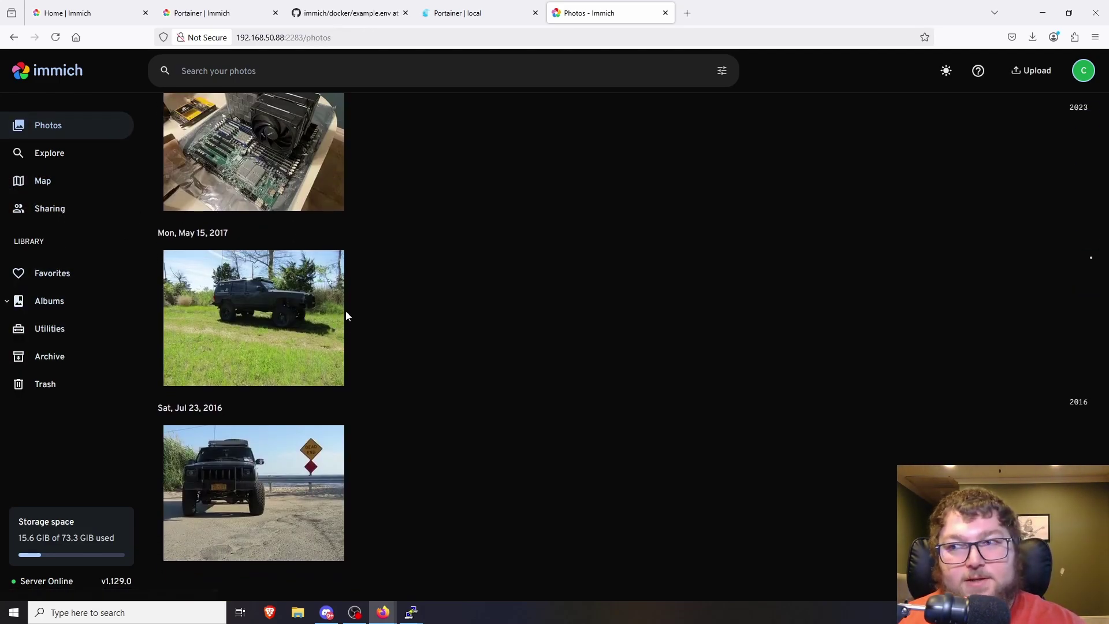
click(50, 153)
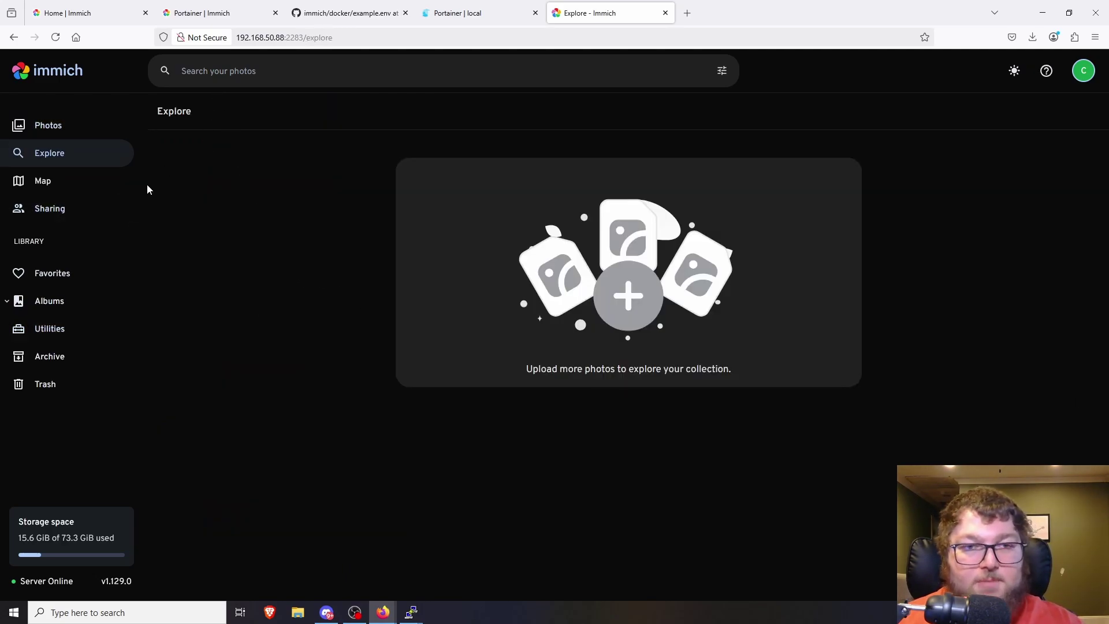
click(69, 212)
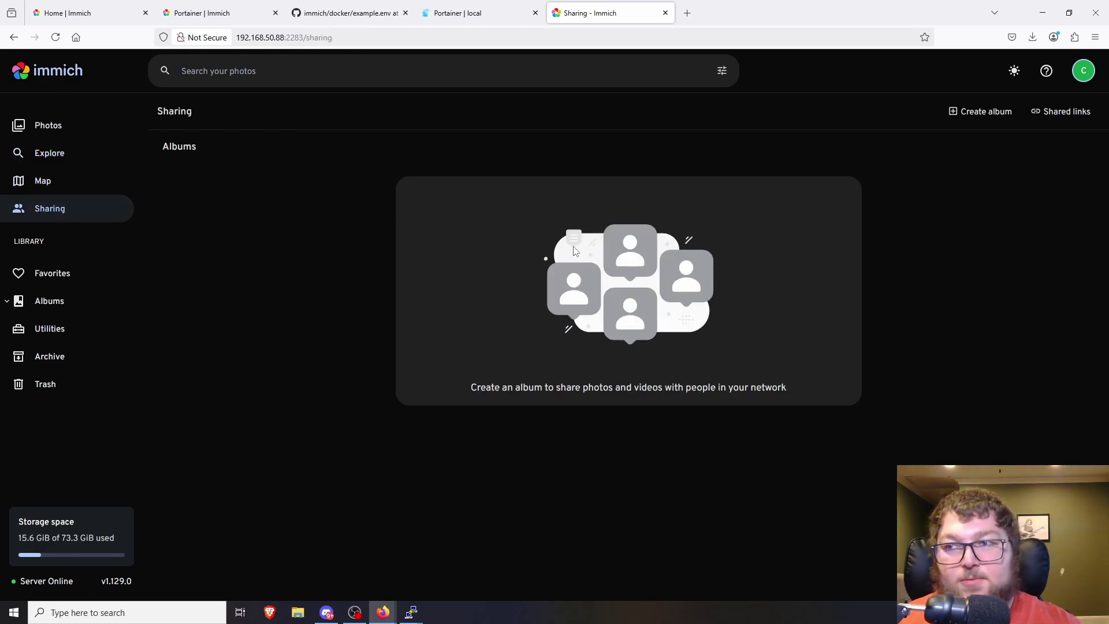
click(94, 303)
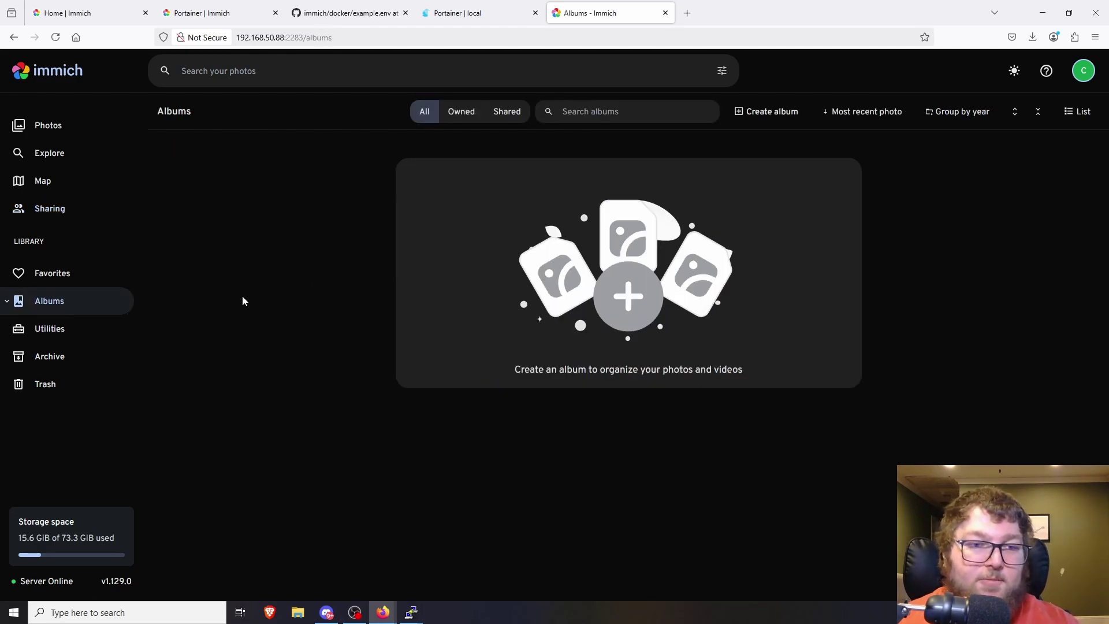
click(43, 333)
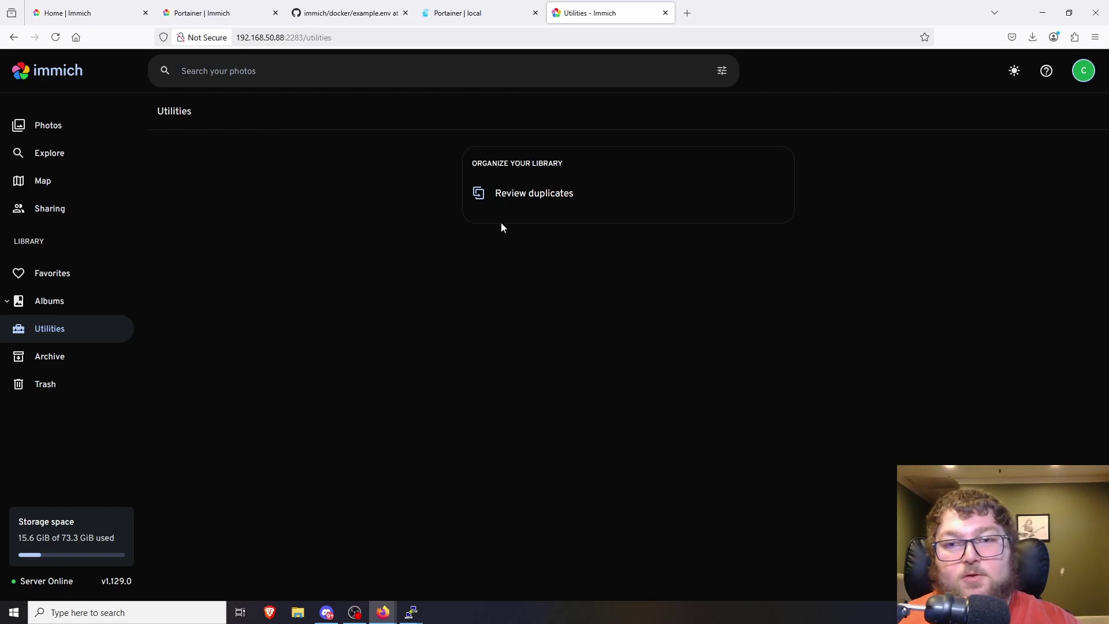
click(514, 202)
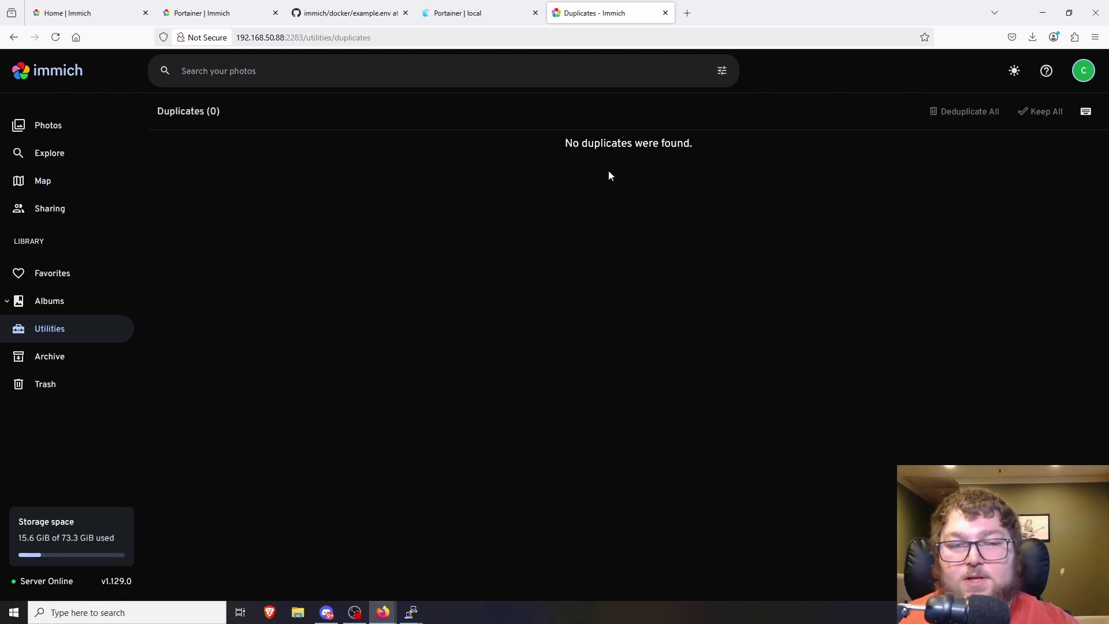
- Return to the Photos timeline and upload server2.png
click(97, 132)
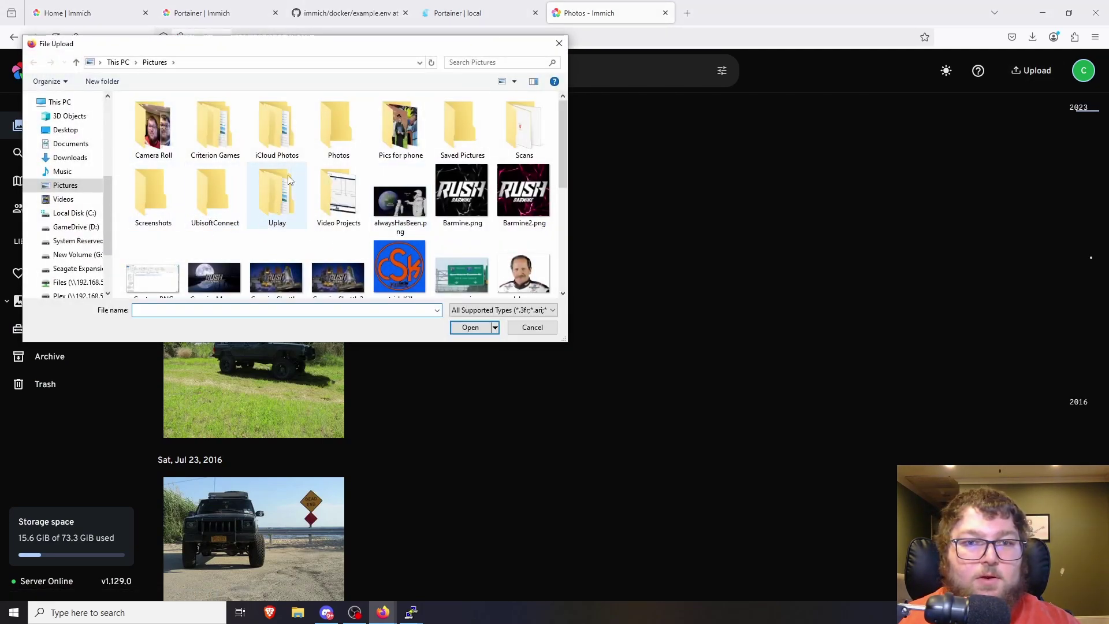
scroll(175, 242, down, 8)
double_click(175, 243)
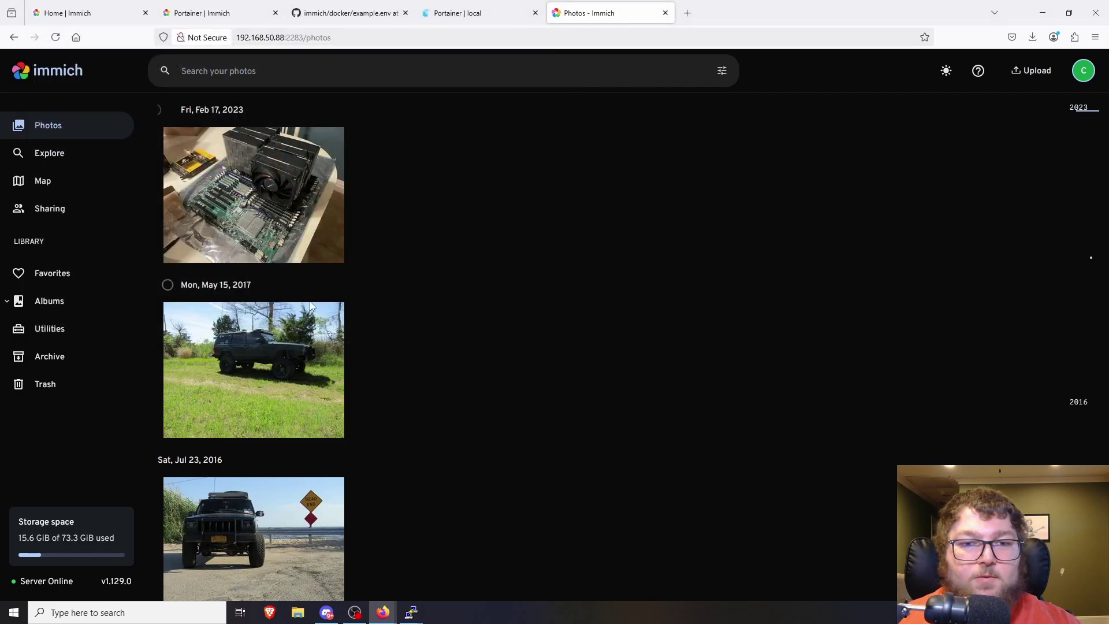